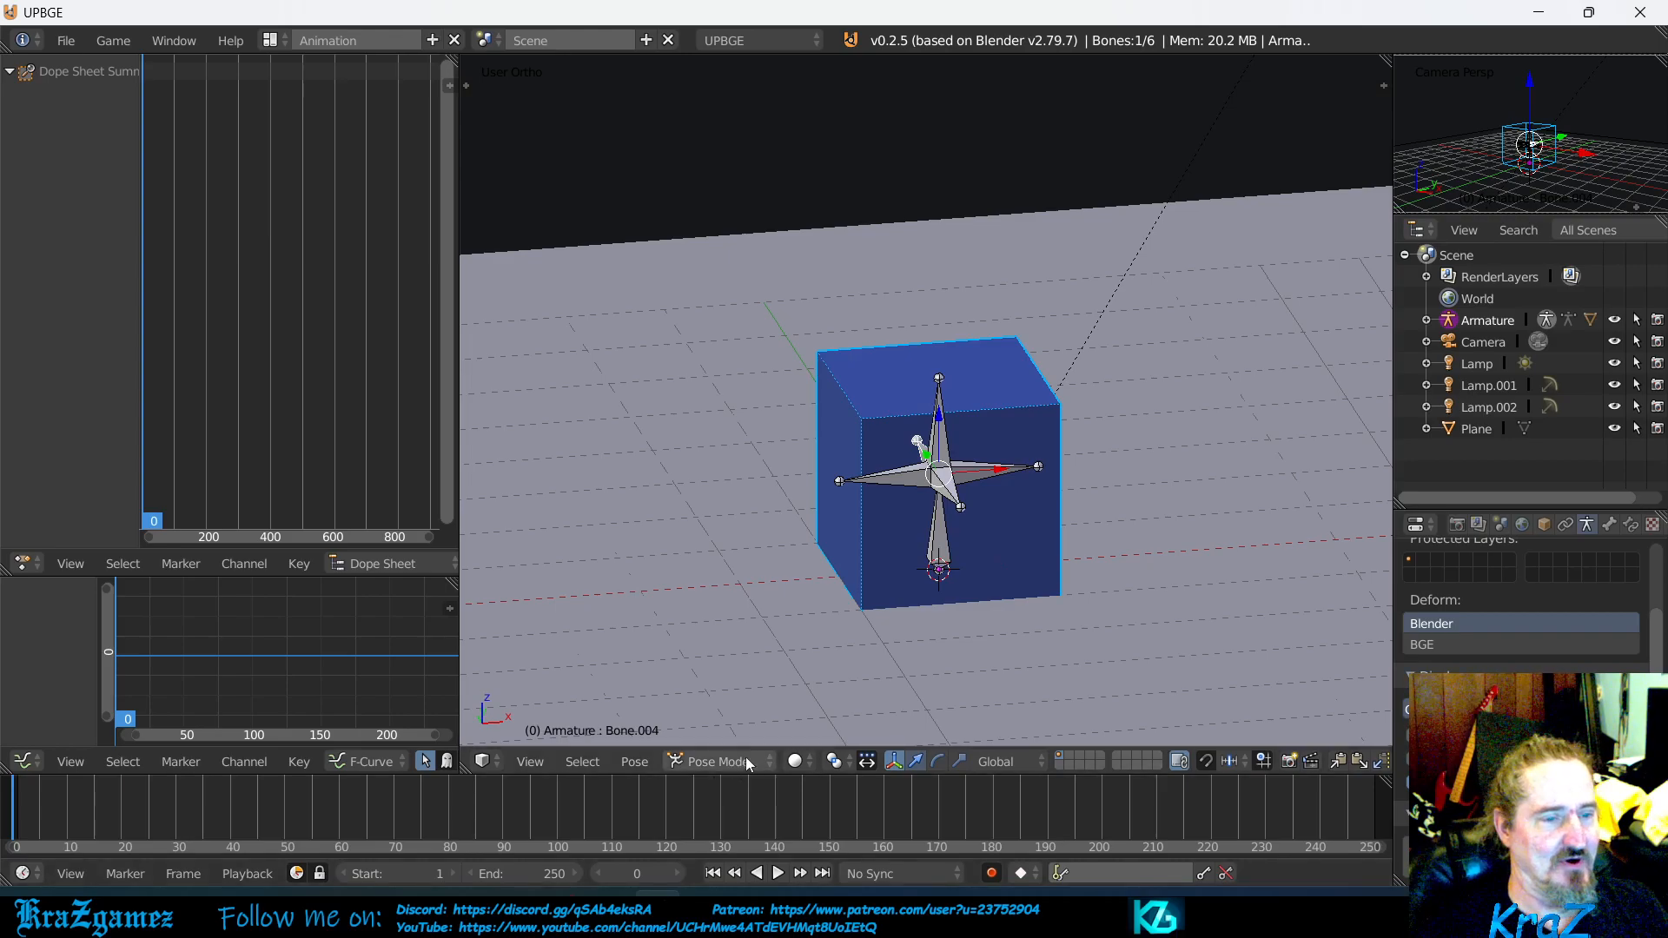
- Try rotating Bone.003, the armature's left side bone inside the cube, about the global Z axis
{"action": "right_click", "coordinate": [894, 485]}
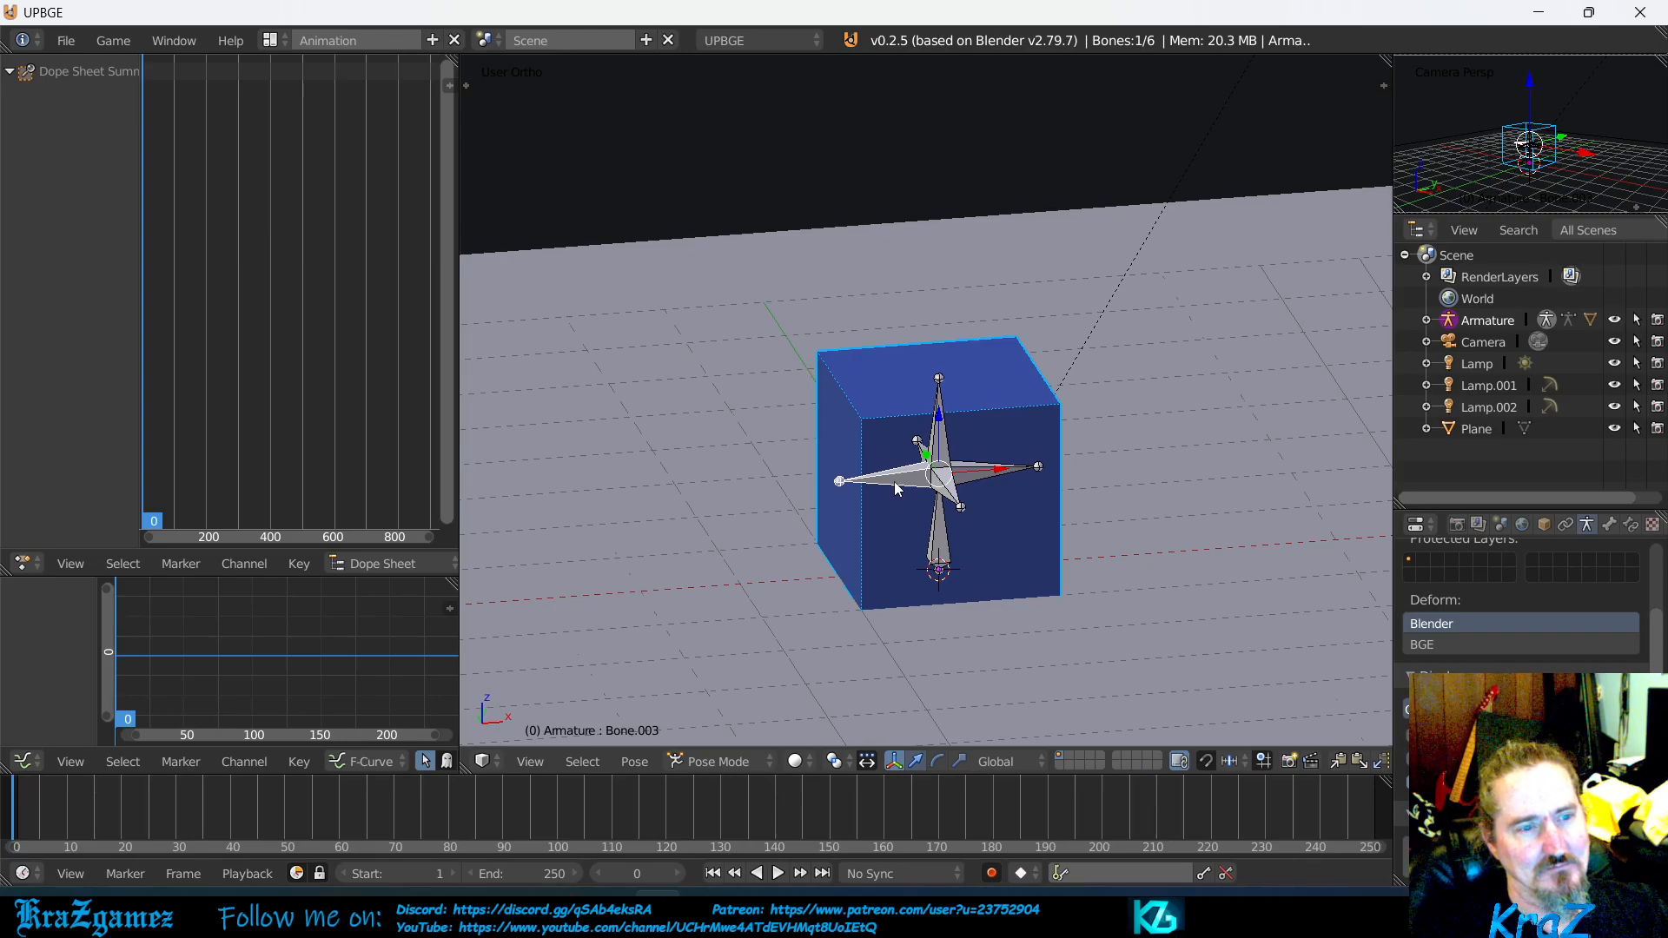
{"action": "key", "text": "r"}
{"action": "key", "text": "z"}
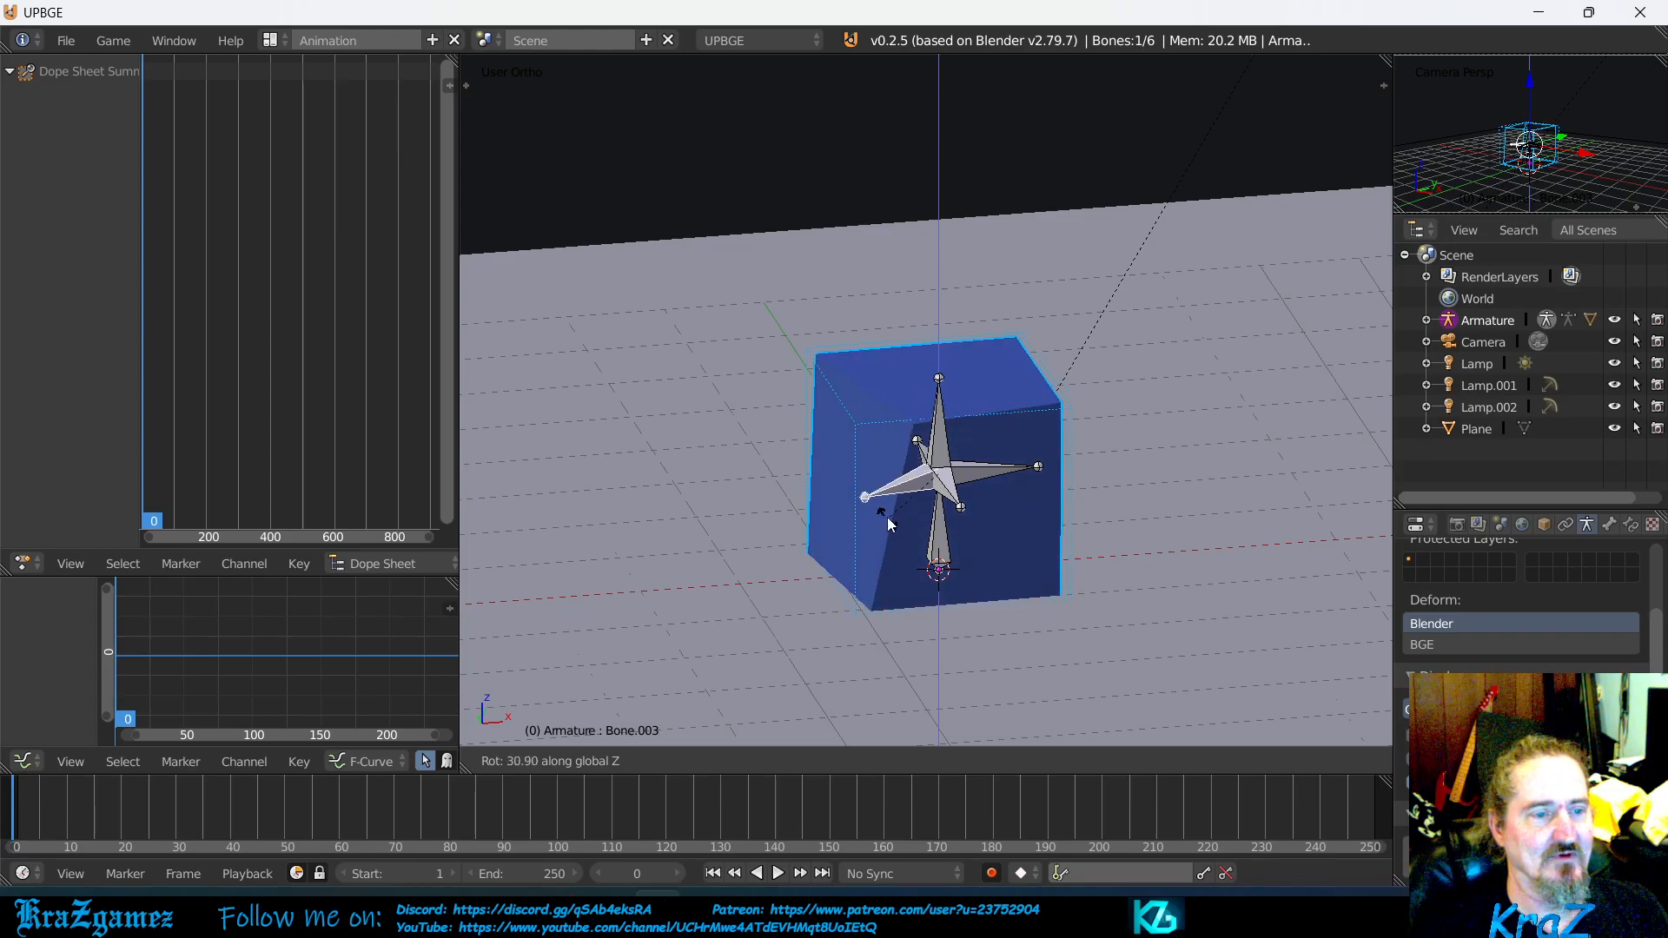
{"action": "right_click", "coordinate": [868, 473]}
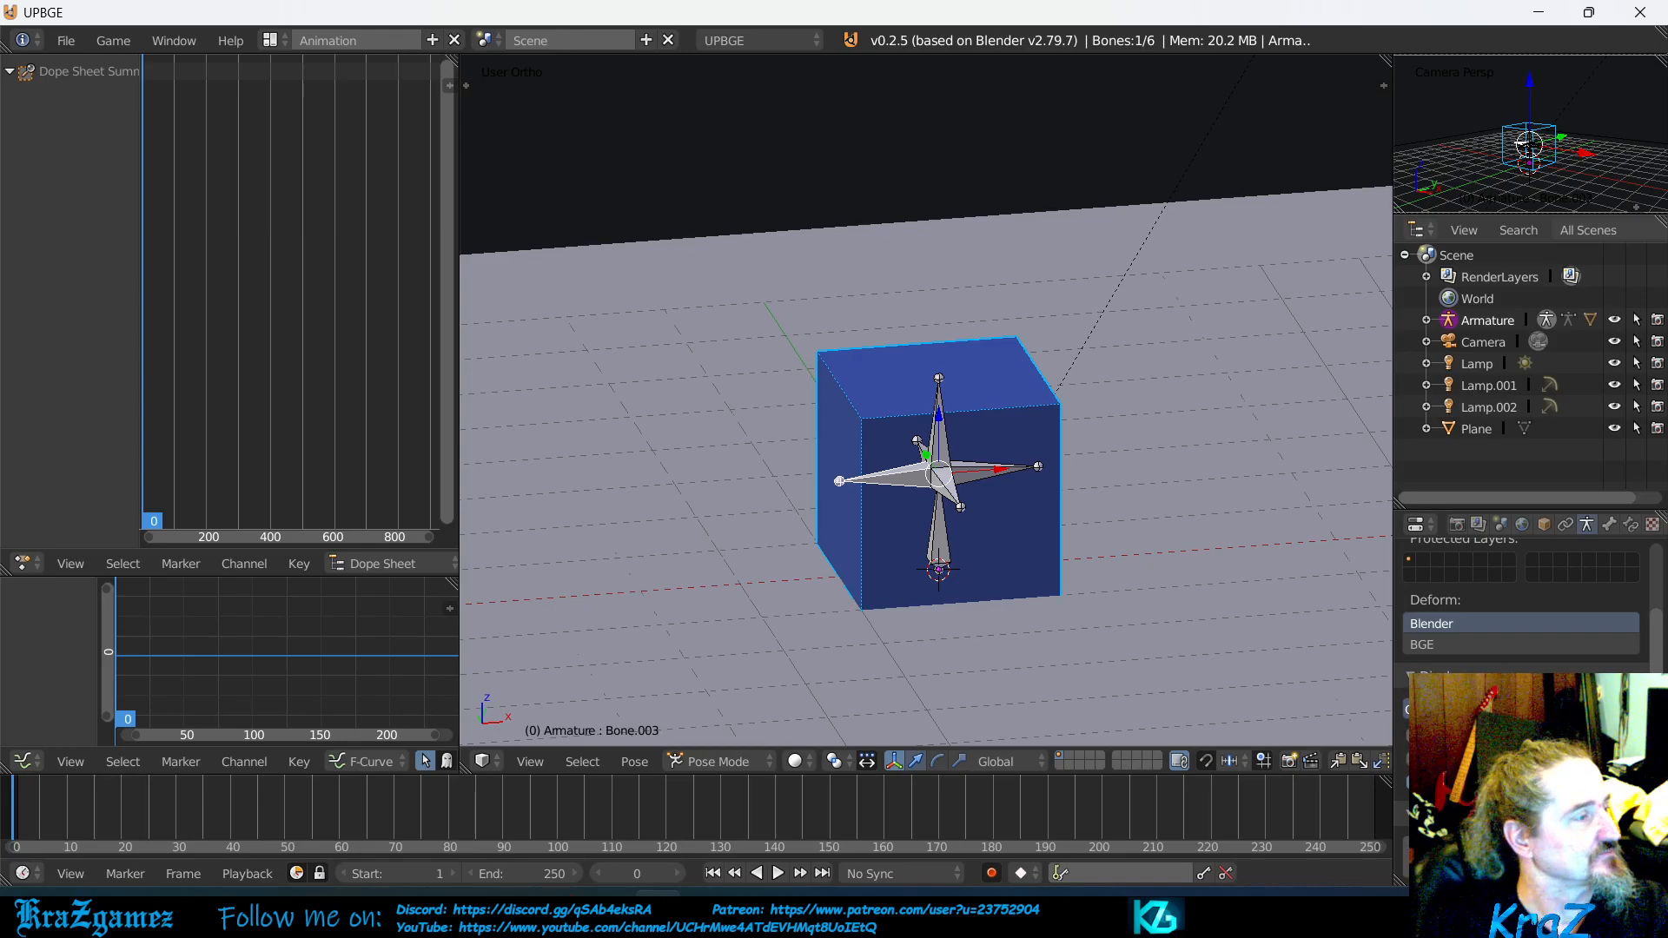
- Switch to the GameEngineBook_04-Animation.pdf in Adobe Acrobat Reader and read the sections on Graphic Mesh vs. Physic Shape and Bone Constraints
{"action": "key", "text": "alt+Tab"}
{"action": "scroll", "coordinate": [698, 755], "scroll_direction": "down", "scroll_amount": 3}
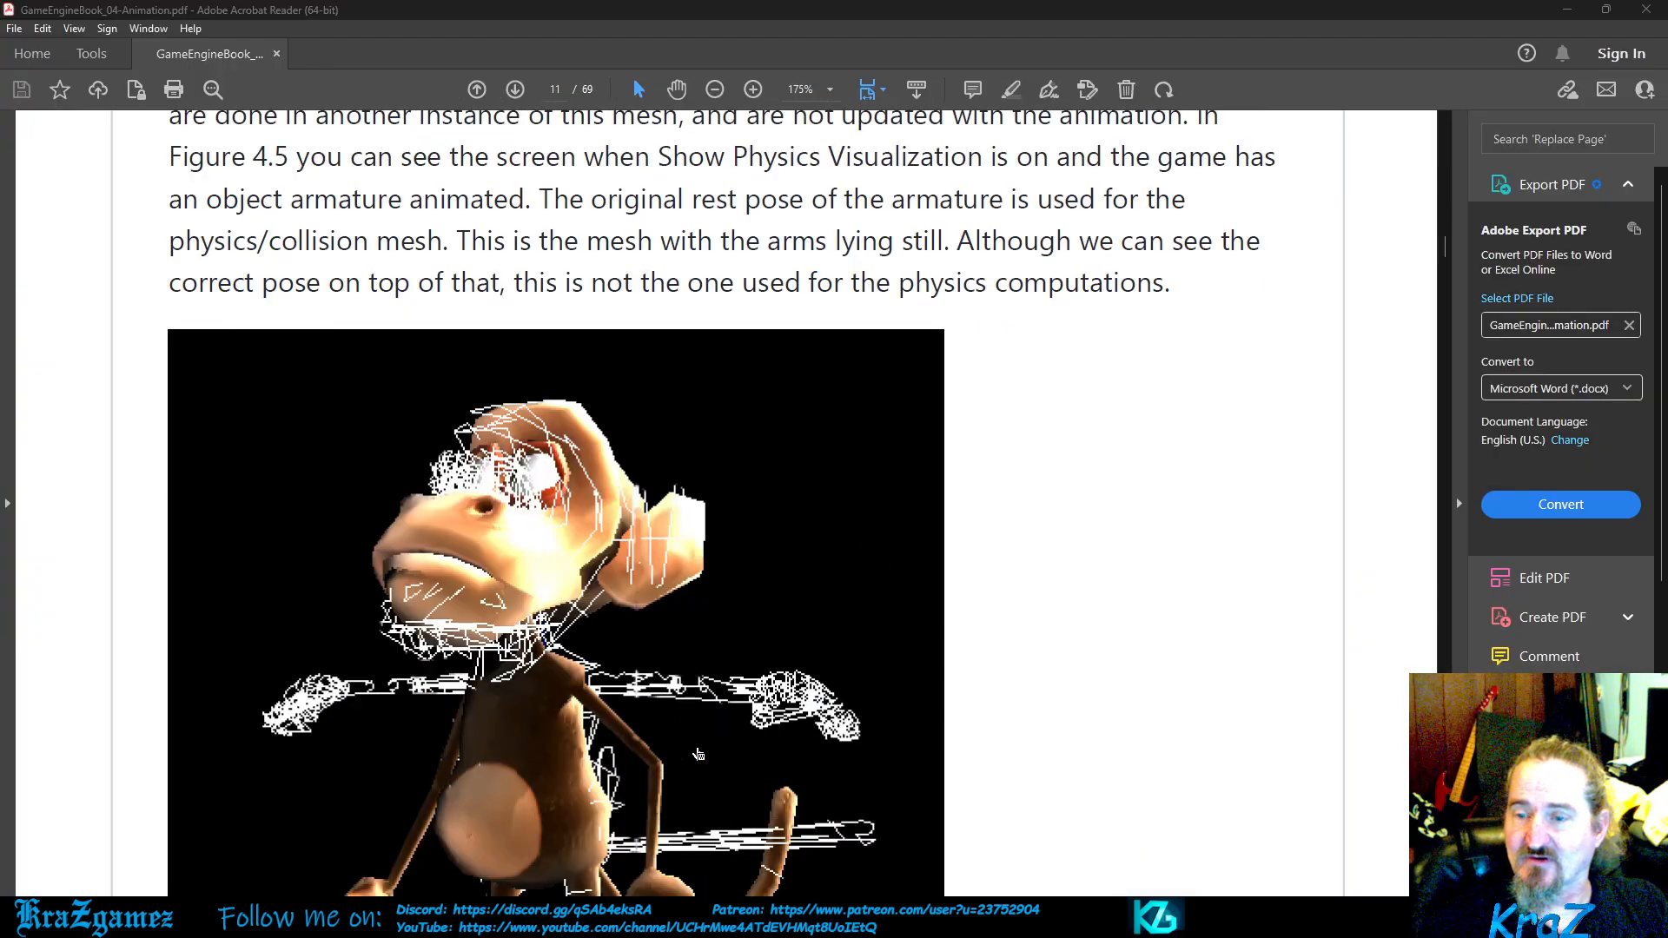
{"action": "scroll", "coordinate": [699, 755], "scroll_direction": "down", "scroll_amount": 2}
{"action": "scroll", "coordinate": [556, 795], "scroll_direction": "down", "scroll_amount": 1}
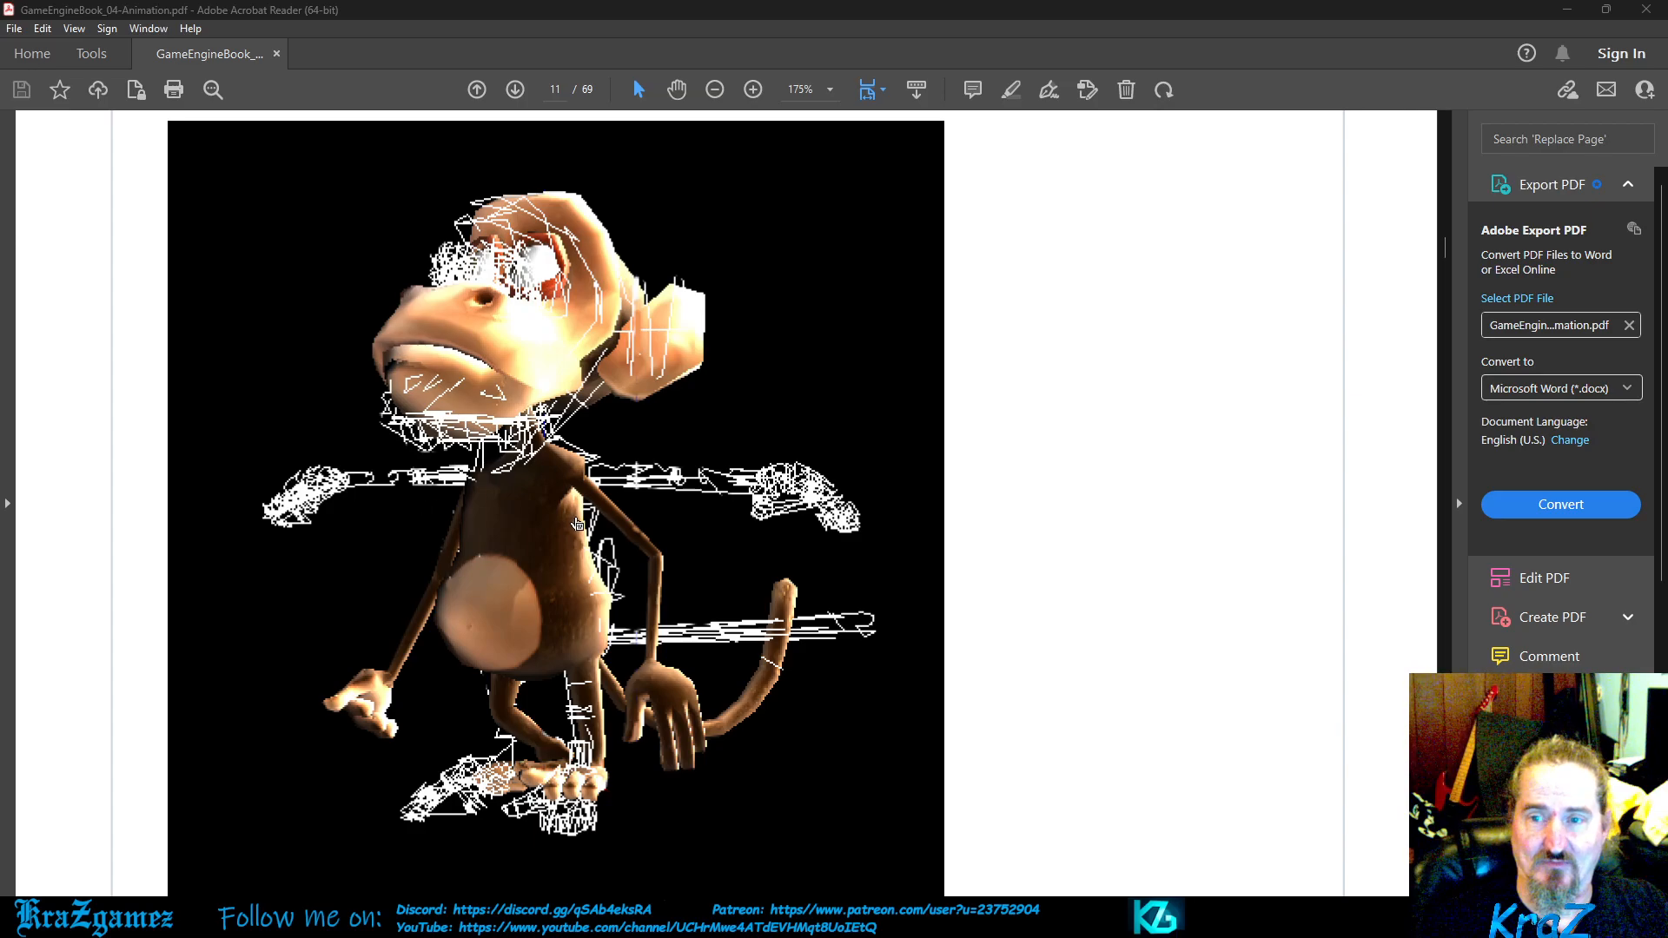
{"action": "scroll", "coordinate": [576, 522], "scroll_direction": "up", "scroll_amount": 6}
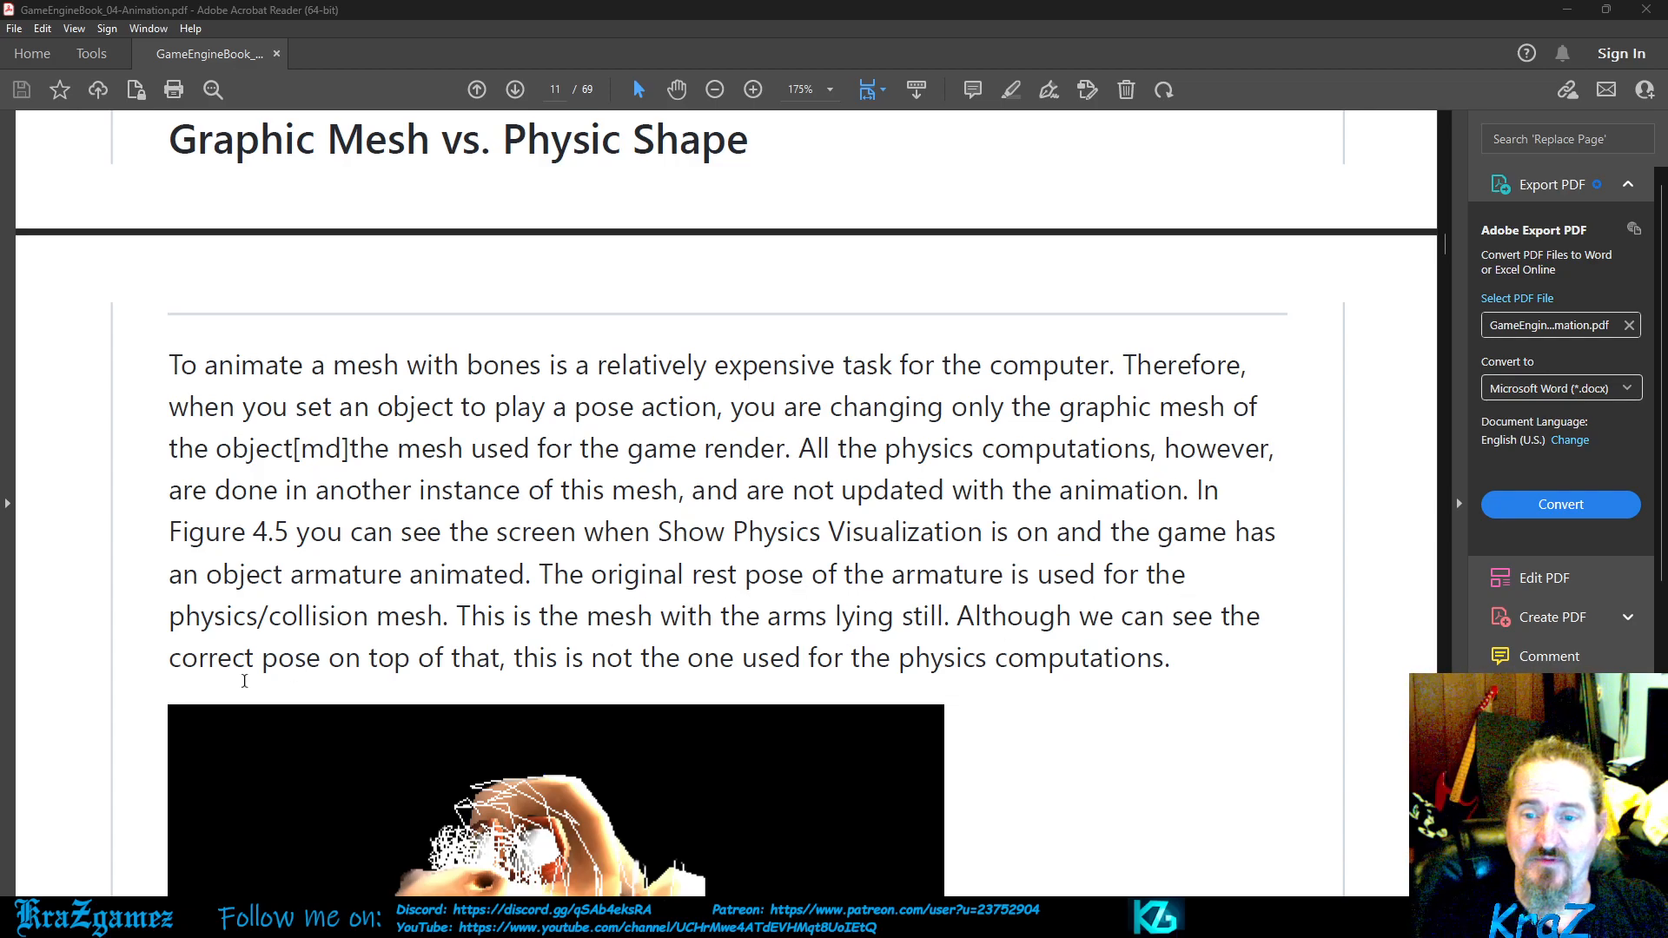
{"action": "scroll", "coordinate": [251, 660], "scroll_direction": "down", "scroll_amount": 1}
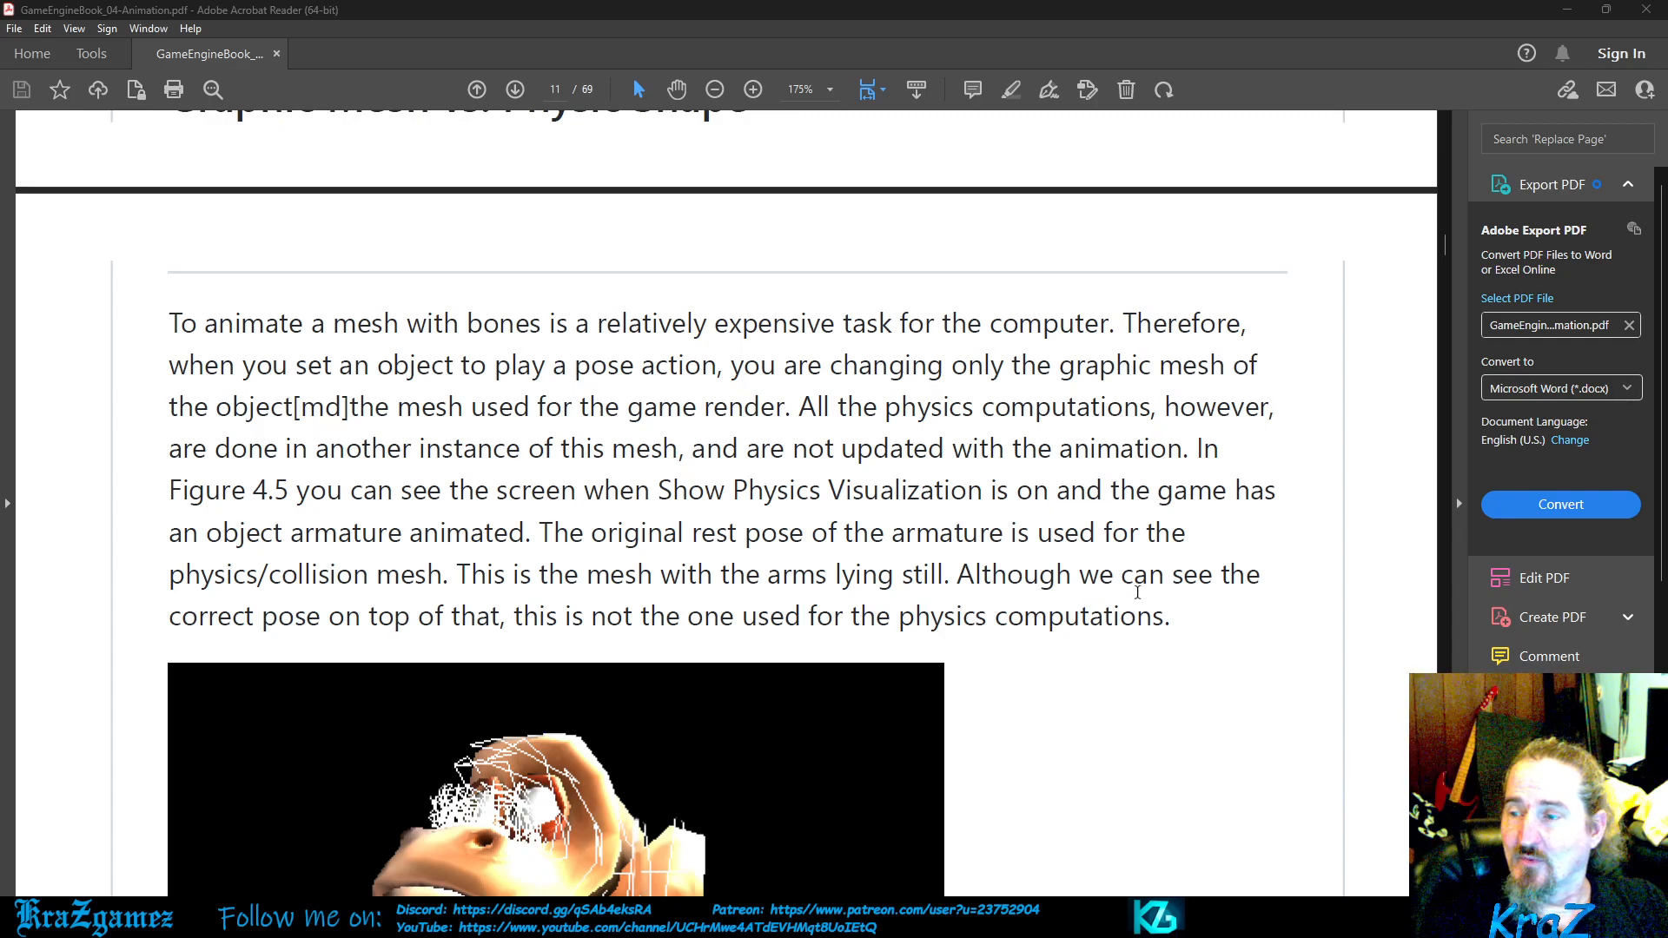
{"action": "scroll", "coordinate": [442, 555], "scroll_direction": "down", "scroll_amount": 1}
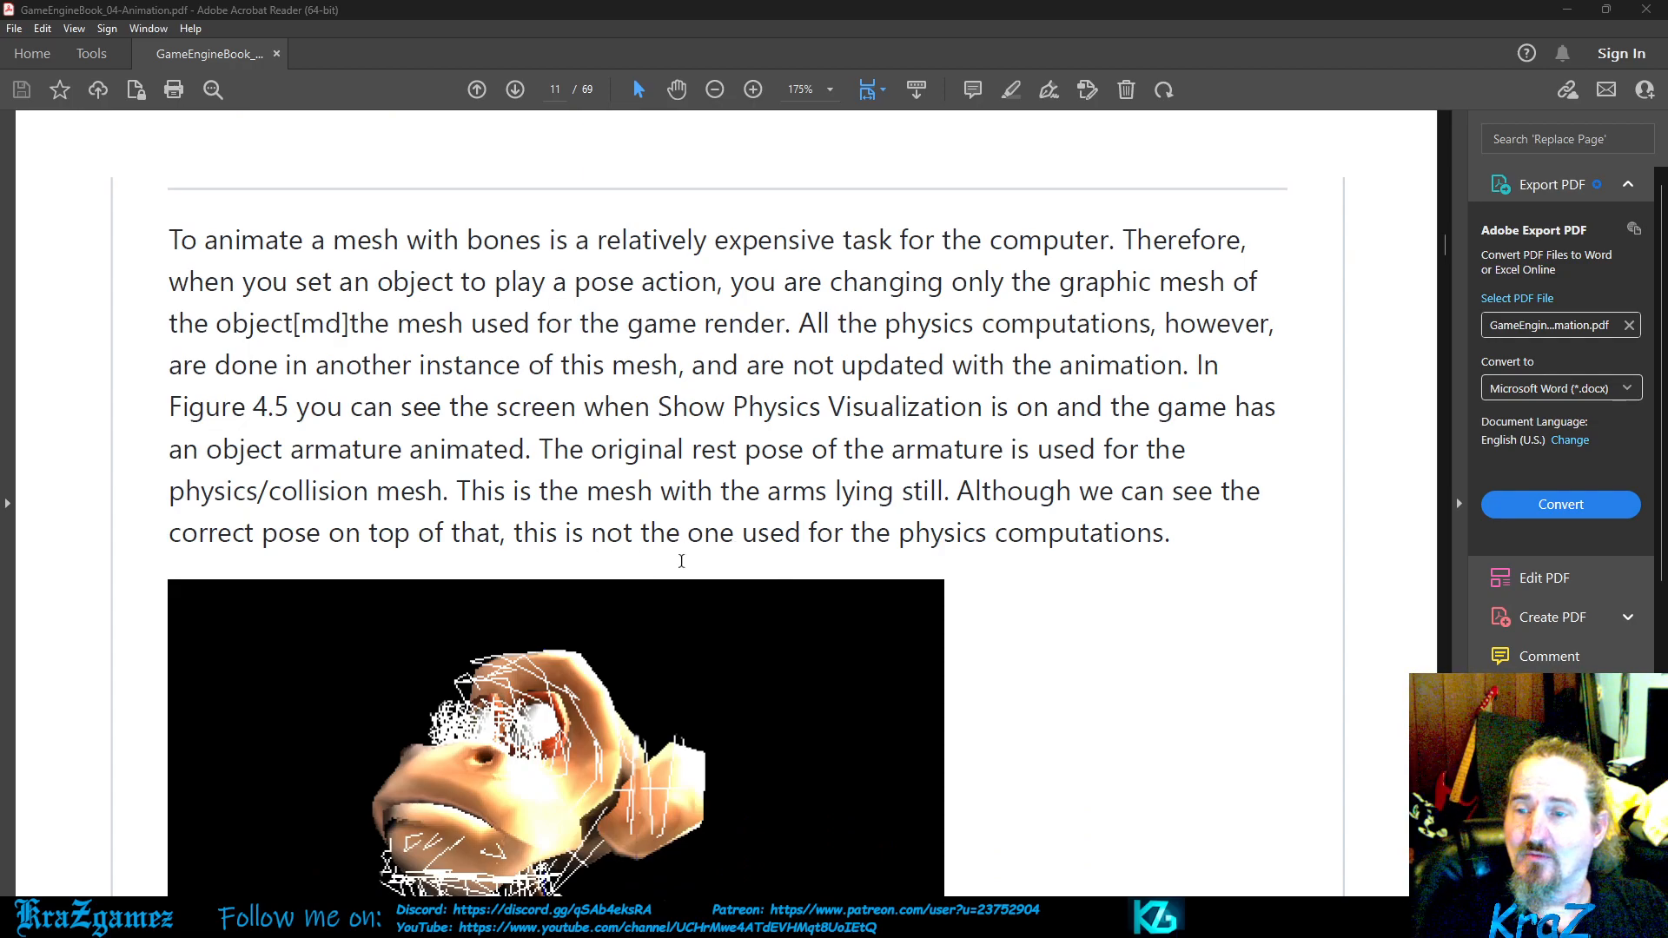
{"action": "scroll", "coordinate": [1100, 582], "scroll_direction": "down", "scroll_amount": 4}
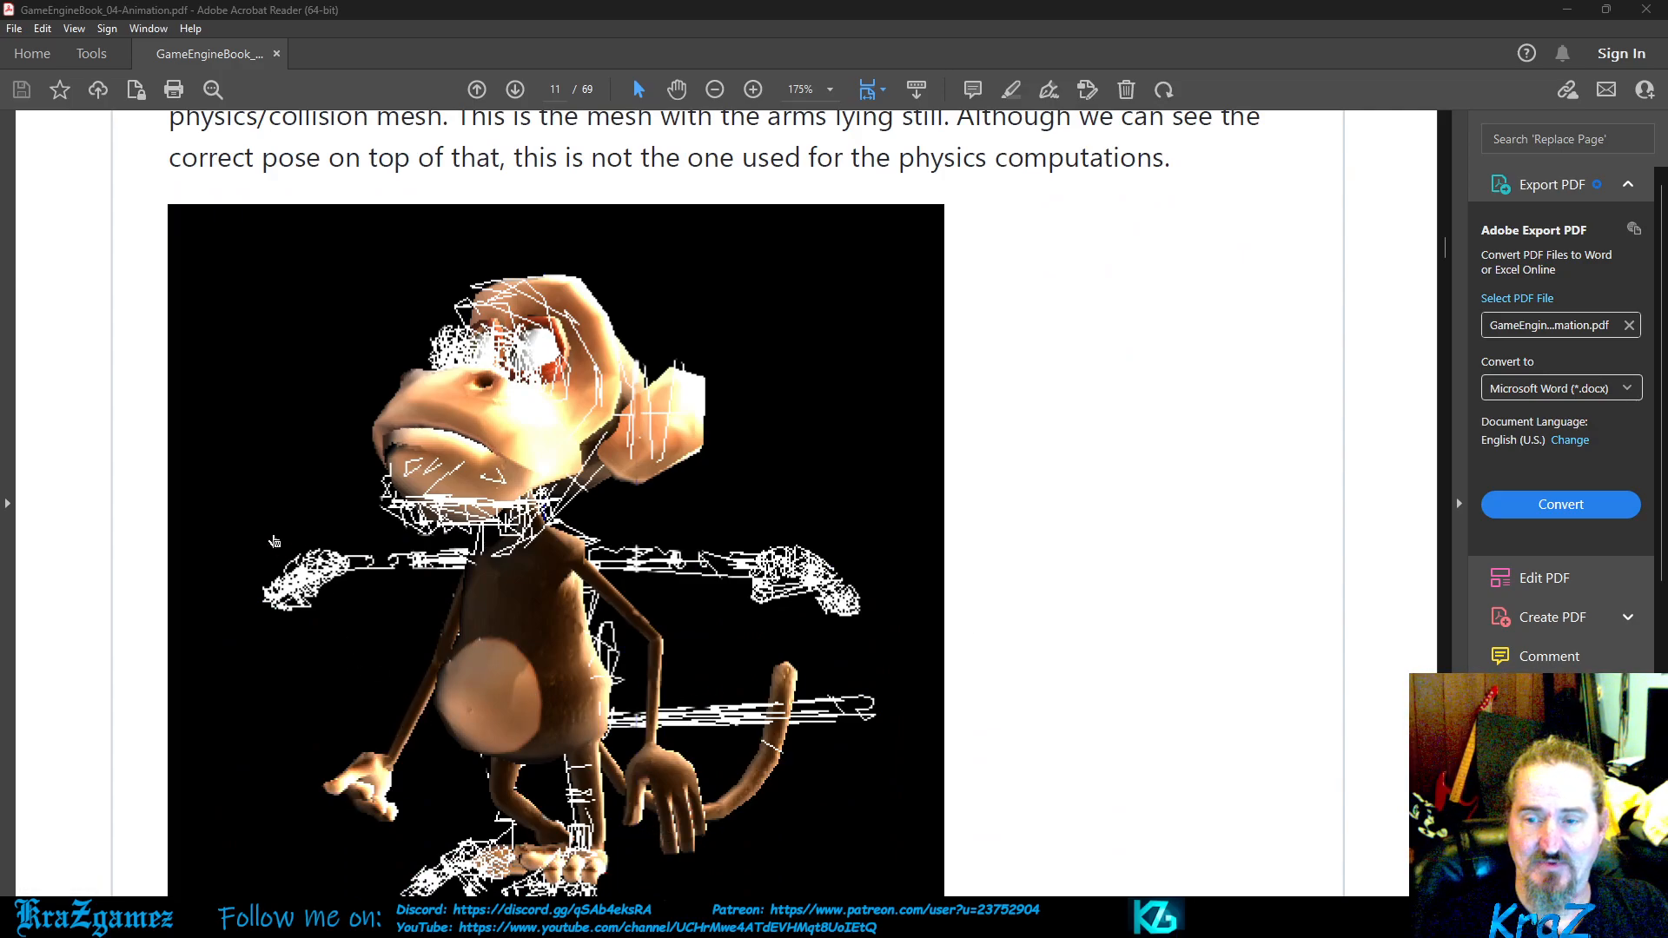
{"action": "scroll", "coordinate": [607, 540], "scroll_direction": "down", "scroll_amount": 8}
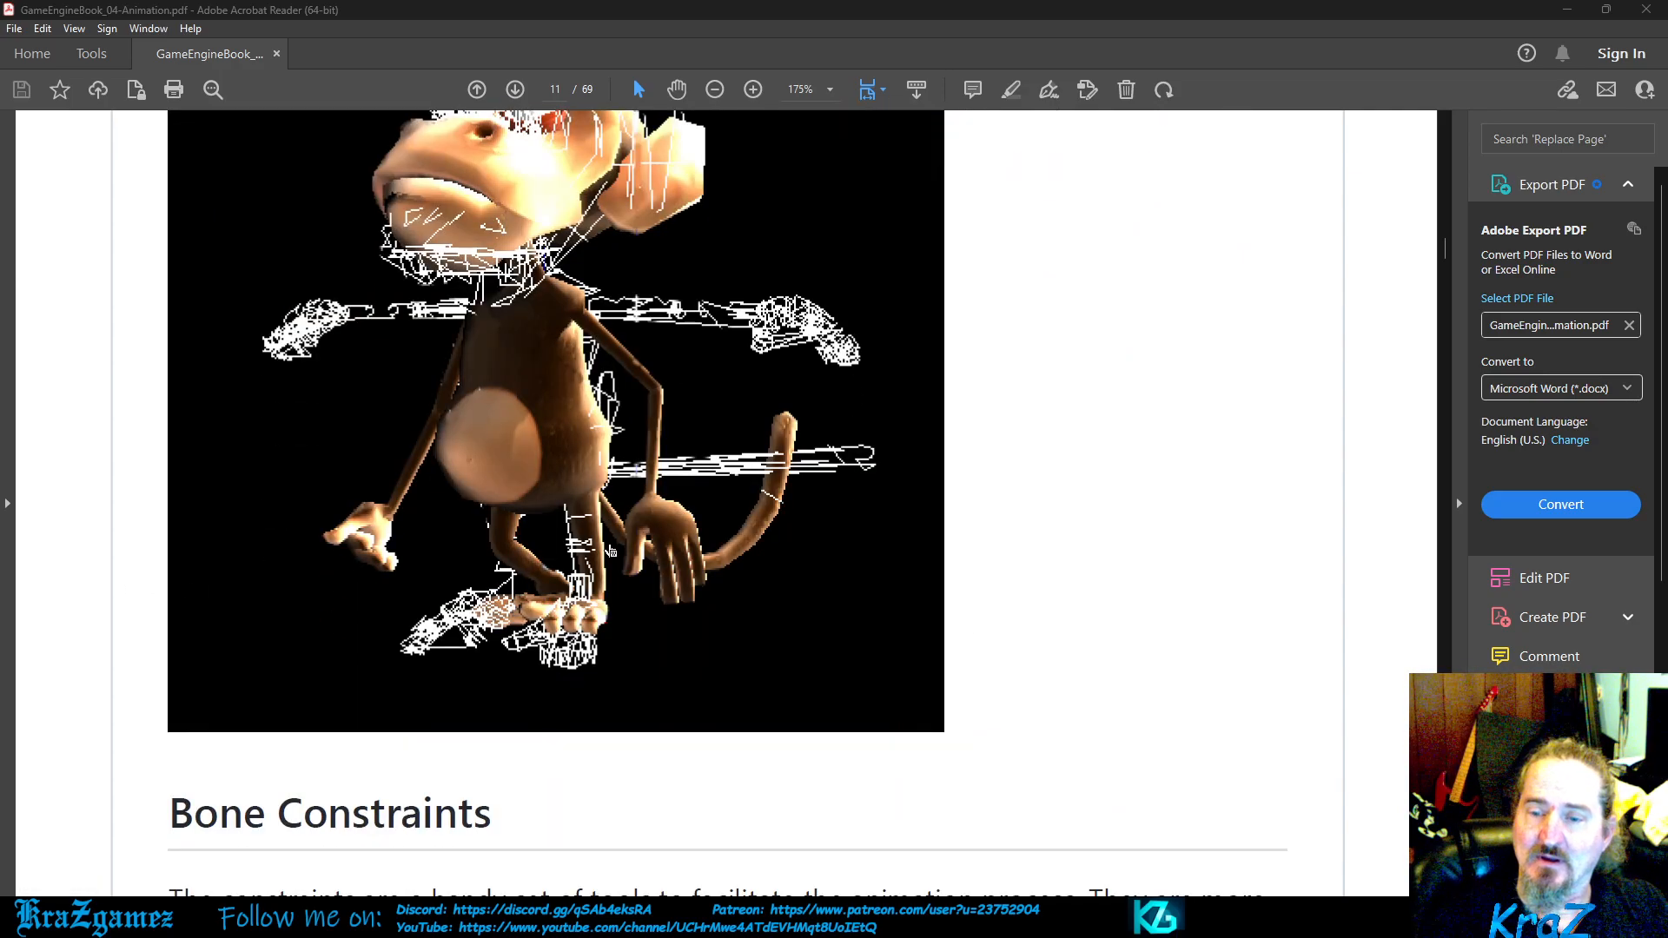
{"action": "scroll", "coordinate": [608, 540], "scroll_direction": "down", "scroll_amount": 1}
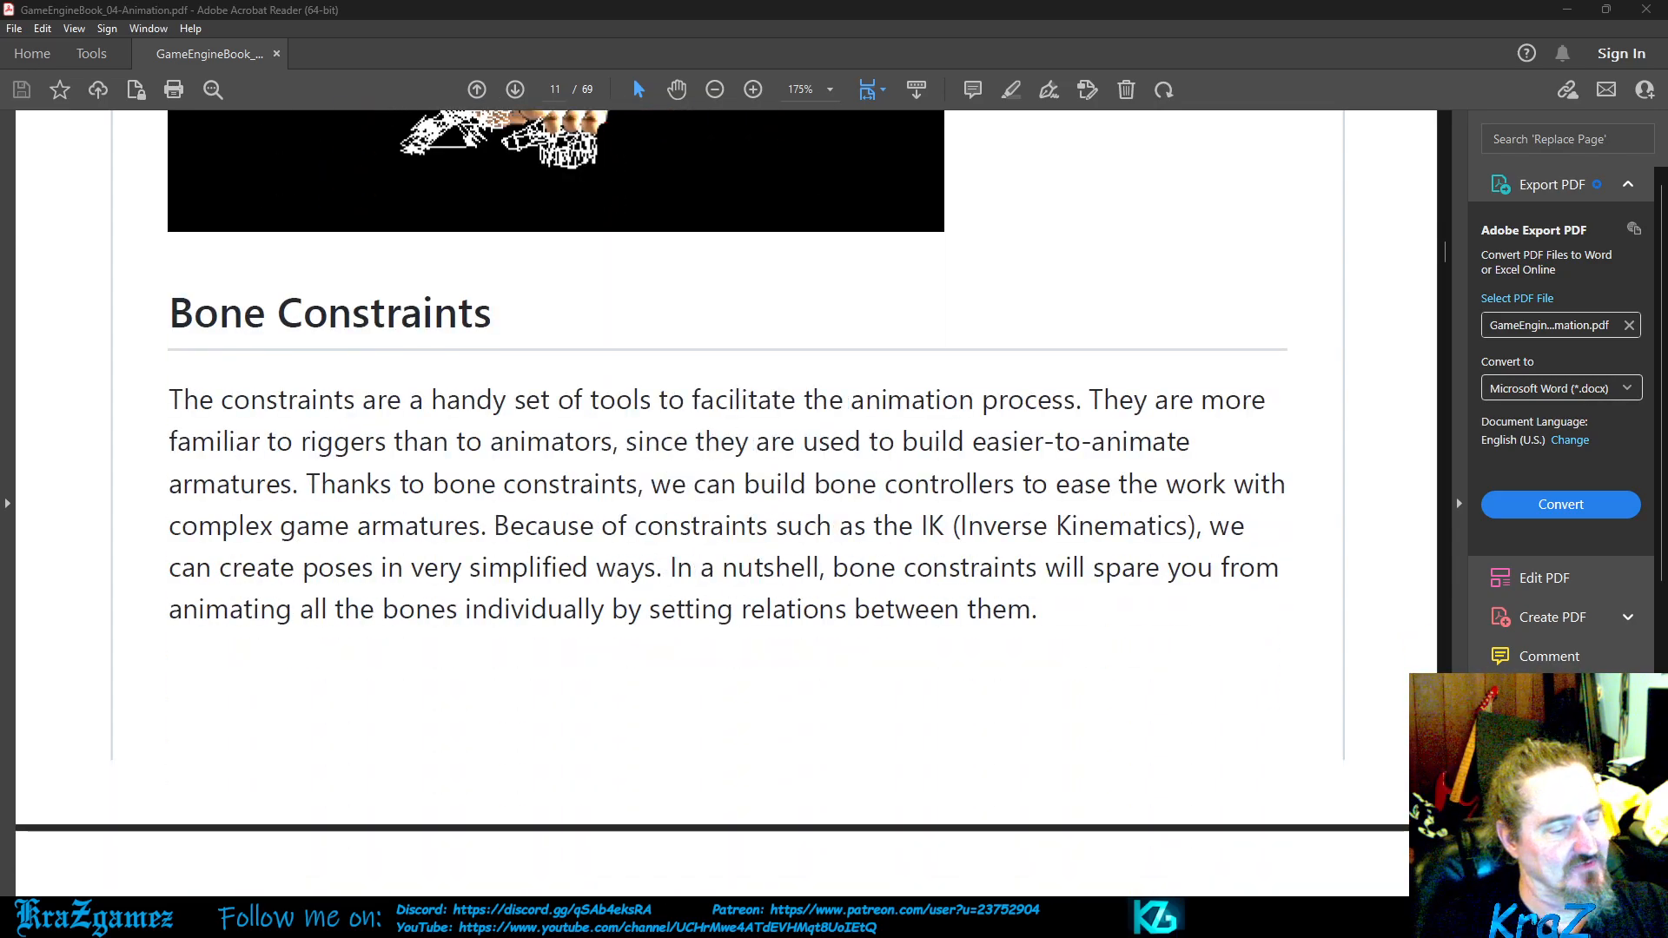
- Switch back to UPBGE and try rotating Bone.003 freely without an axis constraint
{"action": "key", "text": "alt+Tab"}
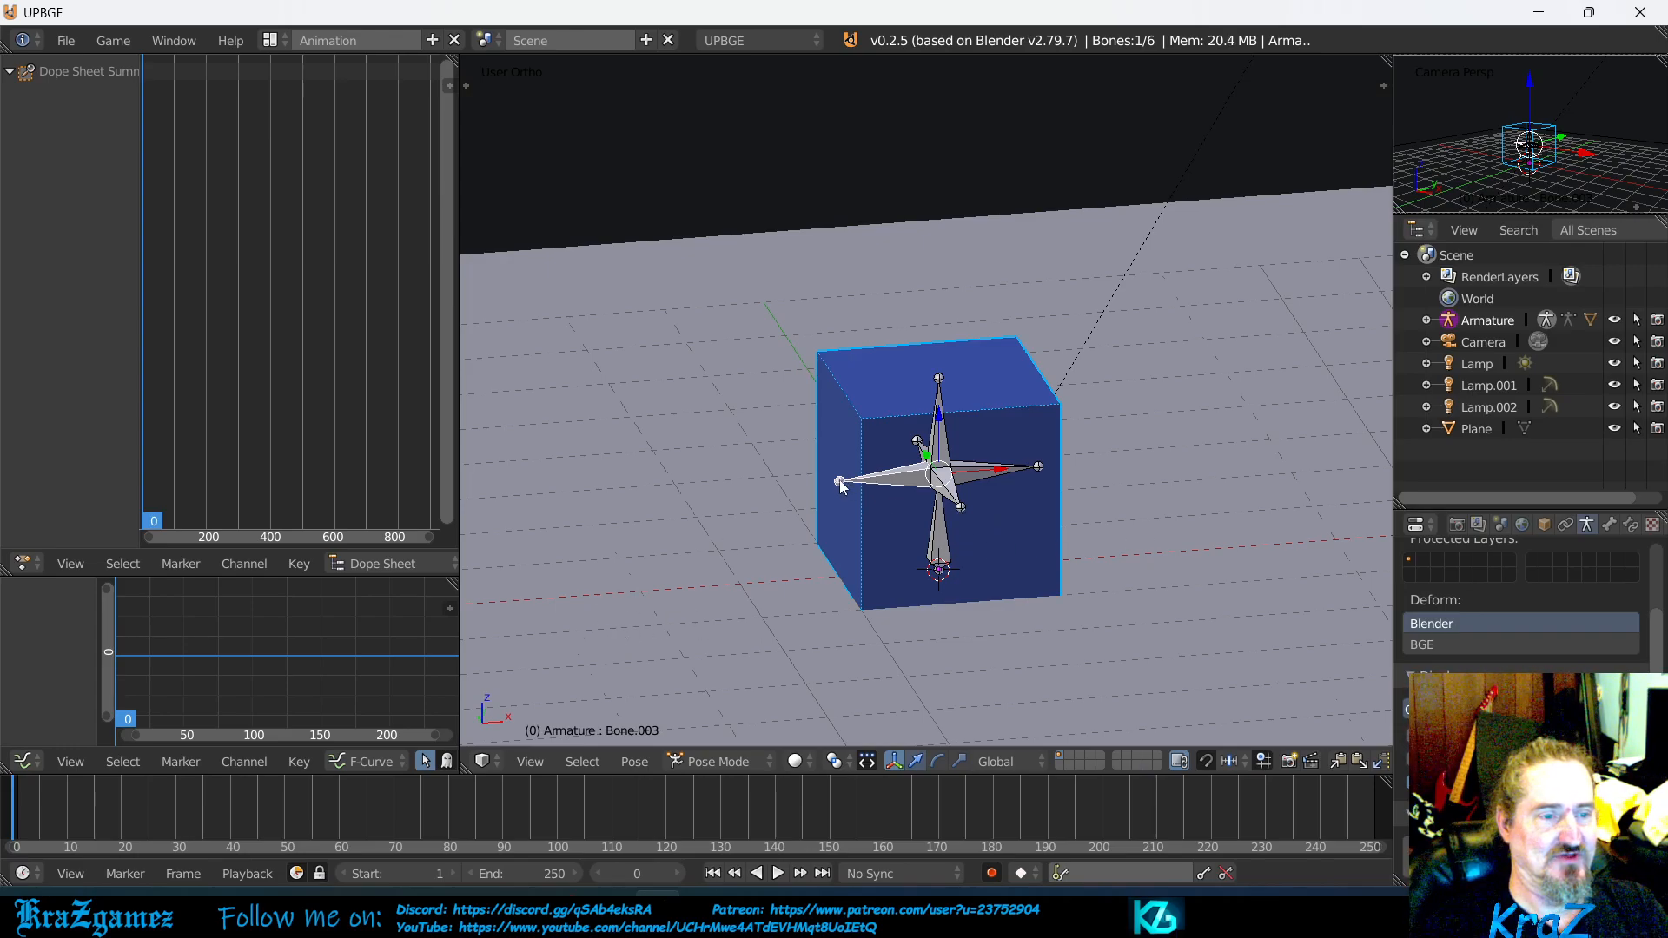
{"action": "key", "text": "r"}
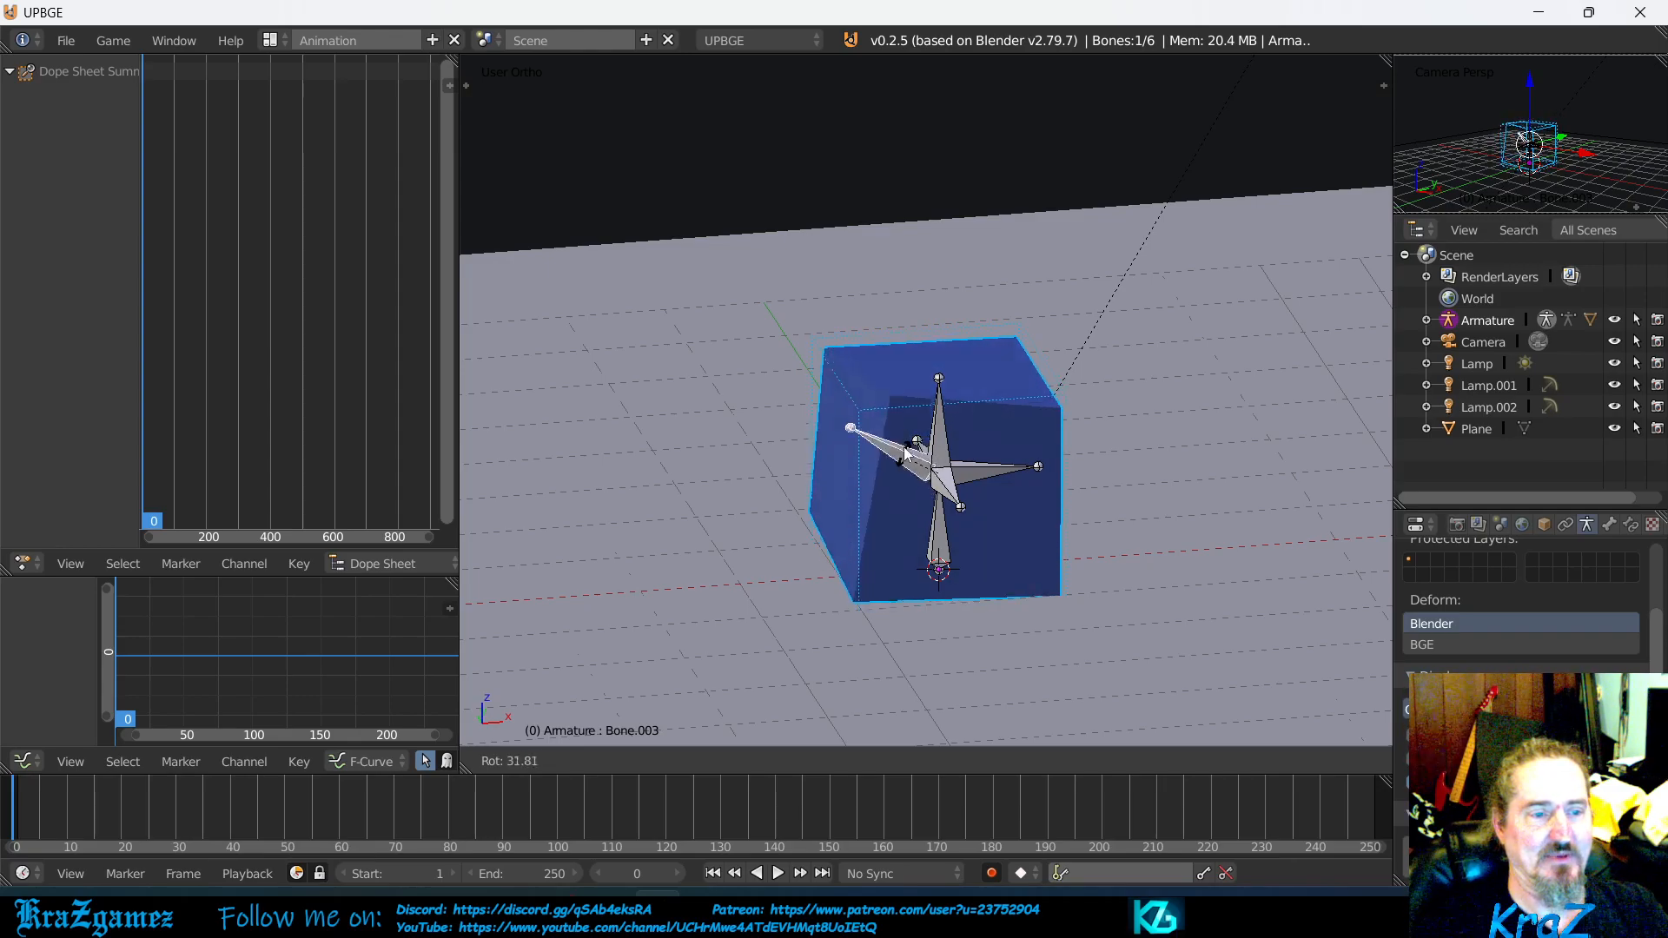
{"action": "right_click", "coordinate": [800, 461]}
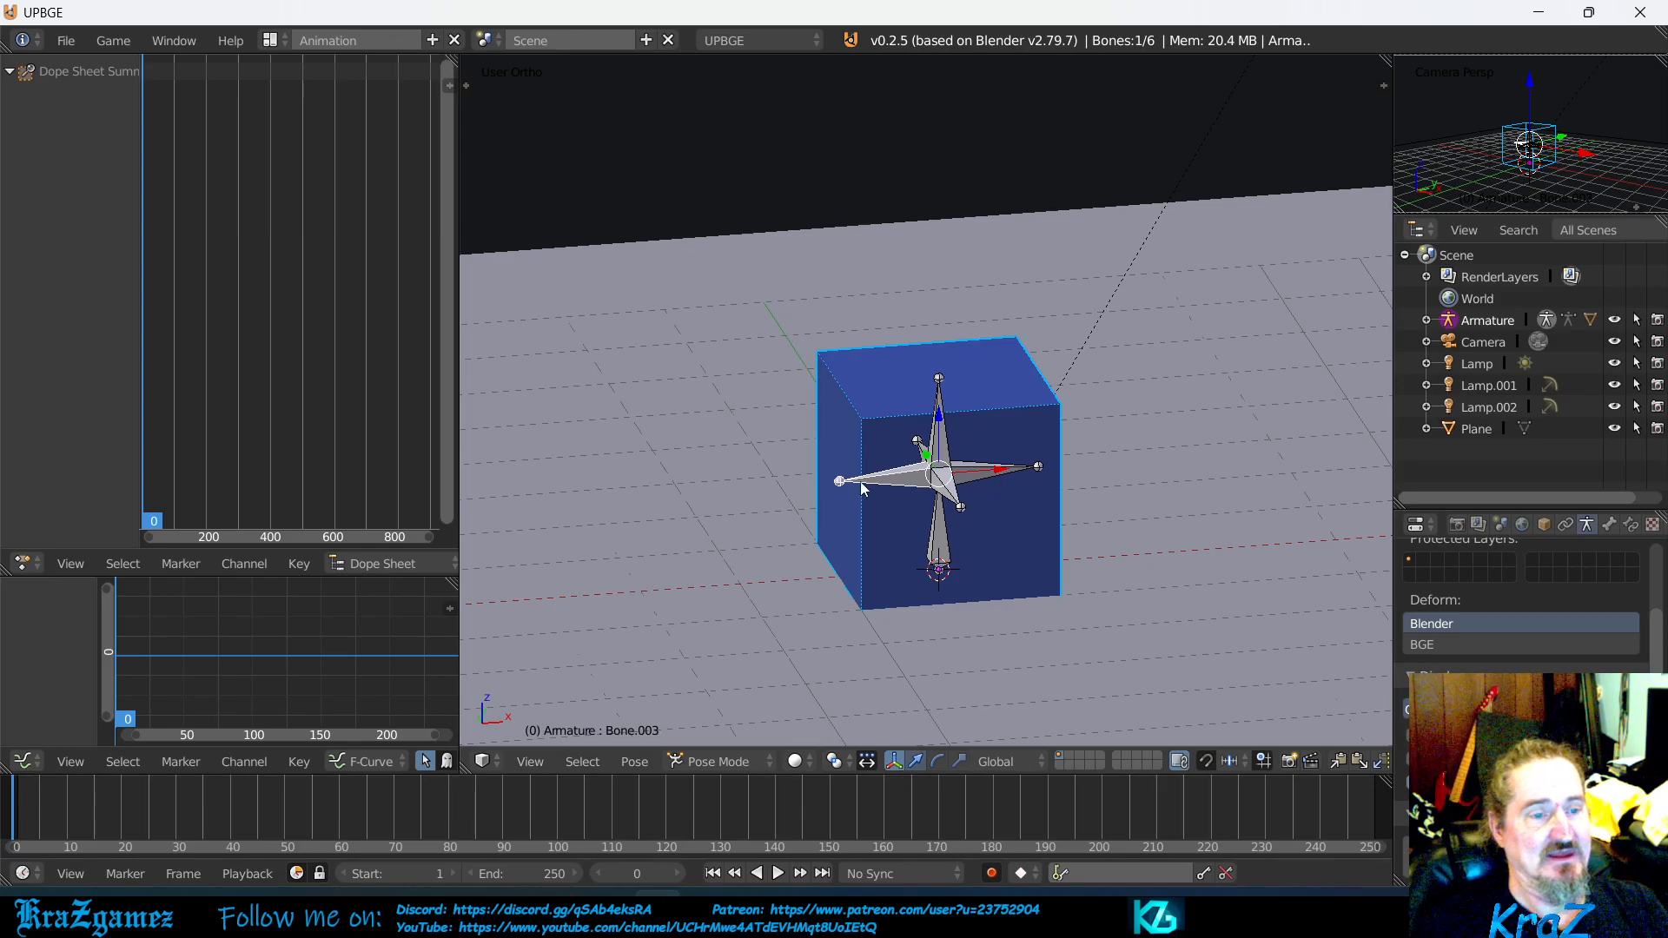
- Select only Bone.002, the armature's right side bone, and rotate it freely so that its tip tilts downward
{"action": "right_click", "coordinate": [1042, 469]}
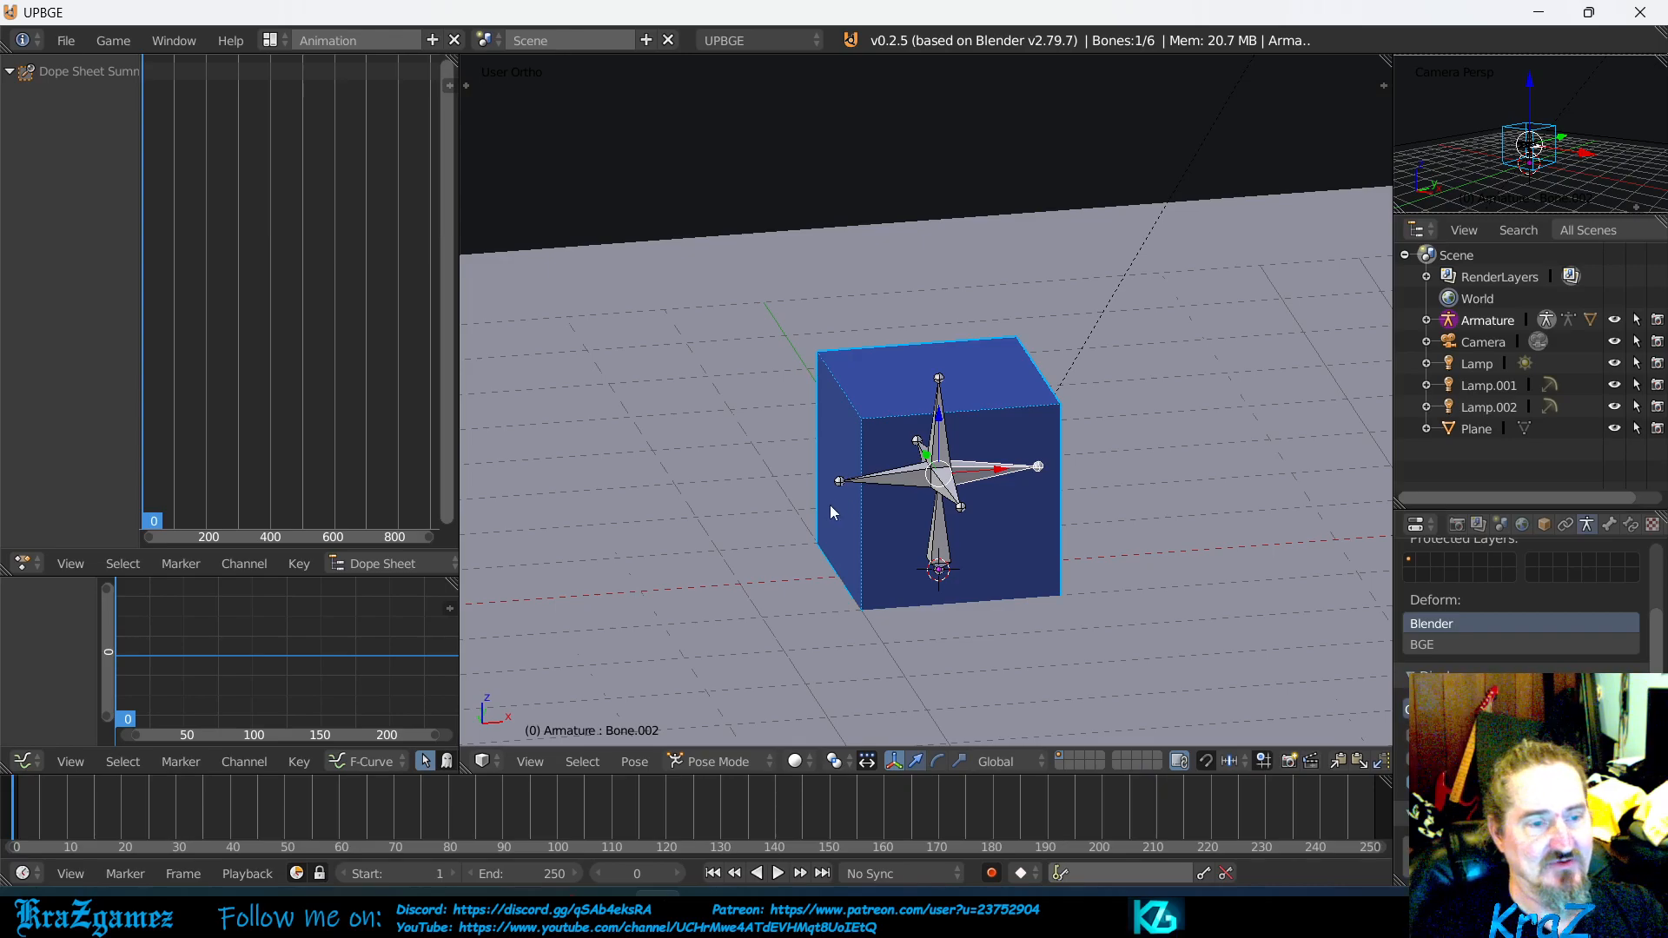
{"action": "right_click", "coordinate": [841, 480], "text": "shift"}
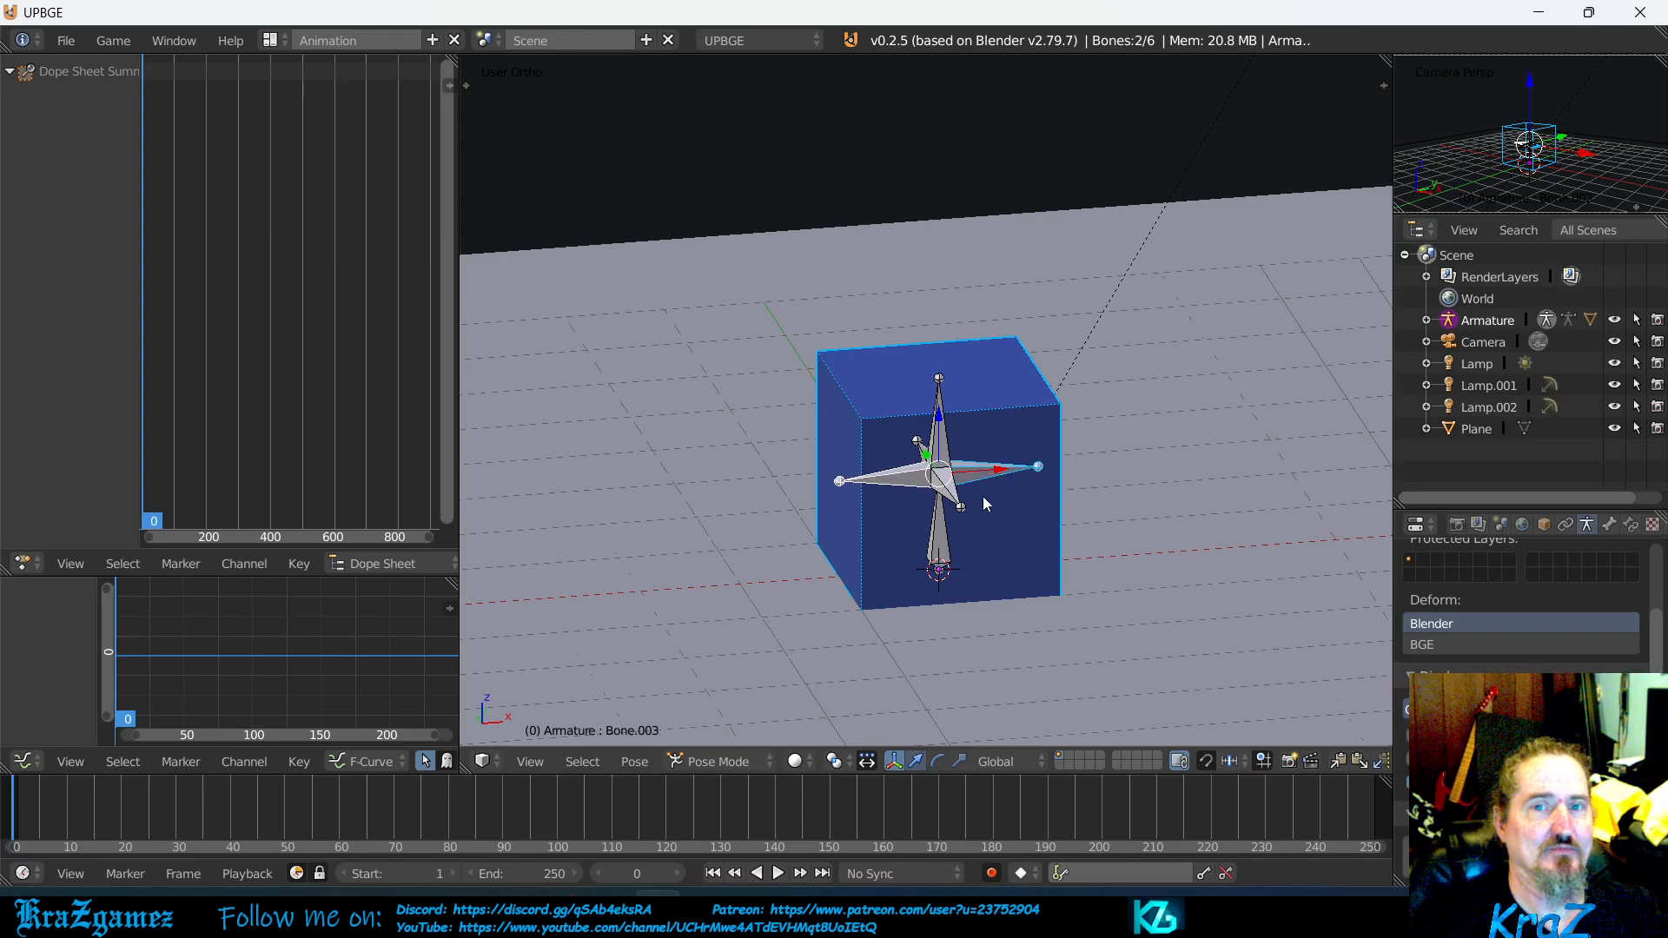
{"action": "right_click", "coordinate": [1029, 471]}
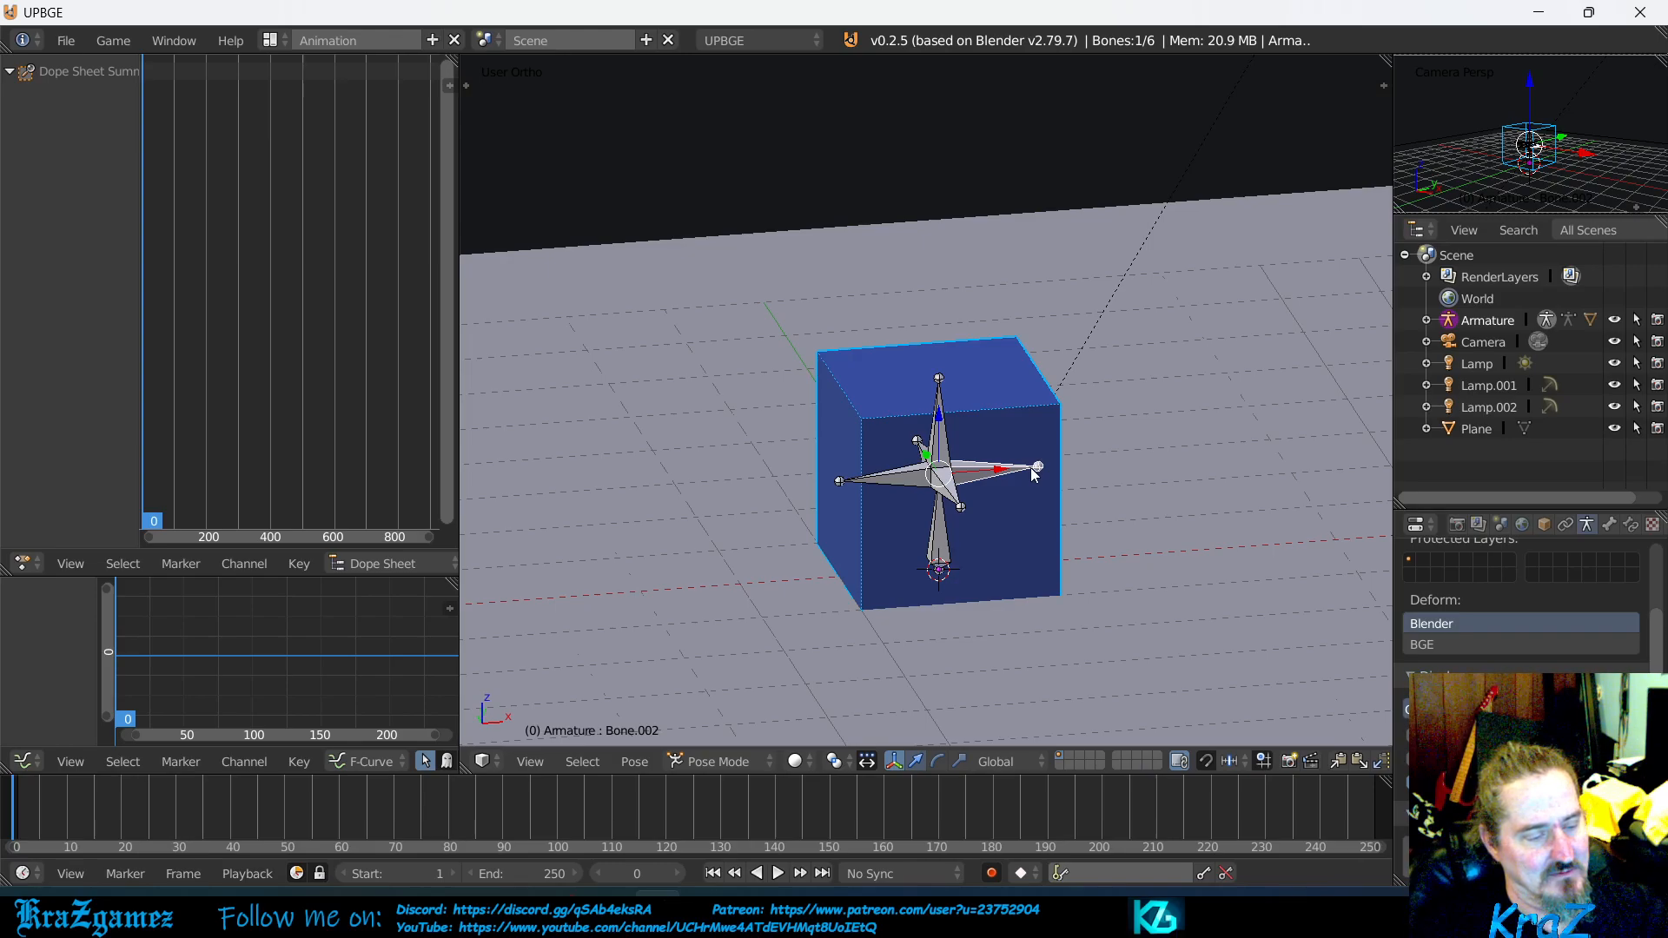
{"action": "key", "text": "r"}
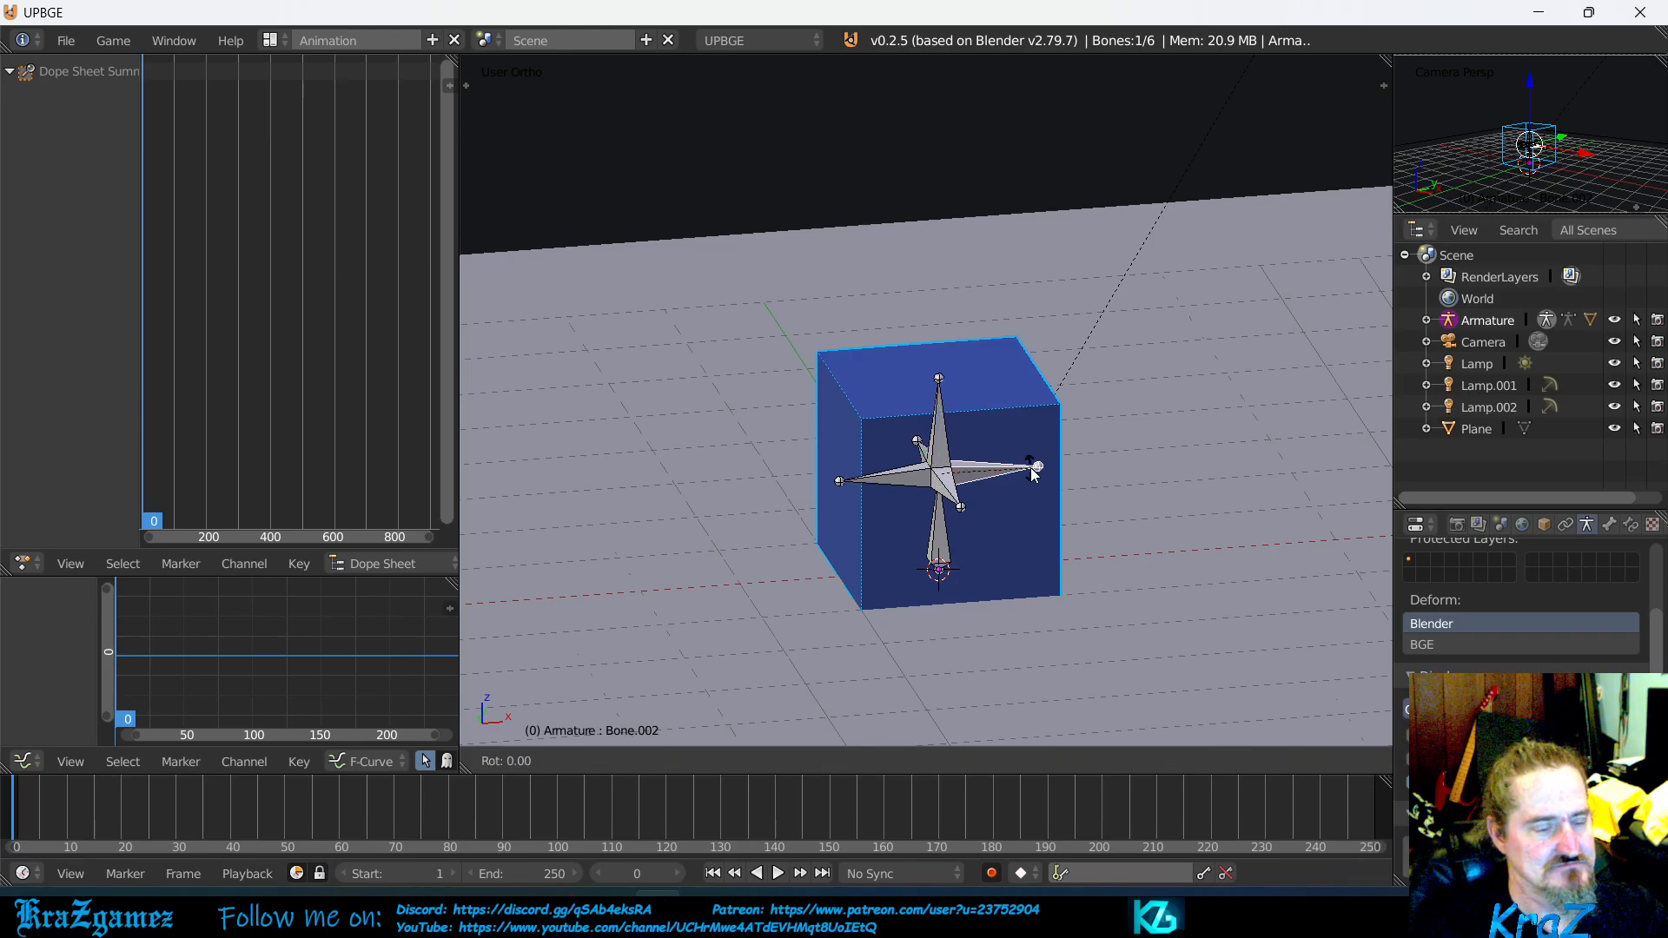
{"action": "left_click", "coordinate": [1008, 534]}
- Try rotating Bone.003 about the global Z axis, and undo the rotations of both side bones
{"action": "right_click", "coordinate": [841, 482]}
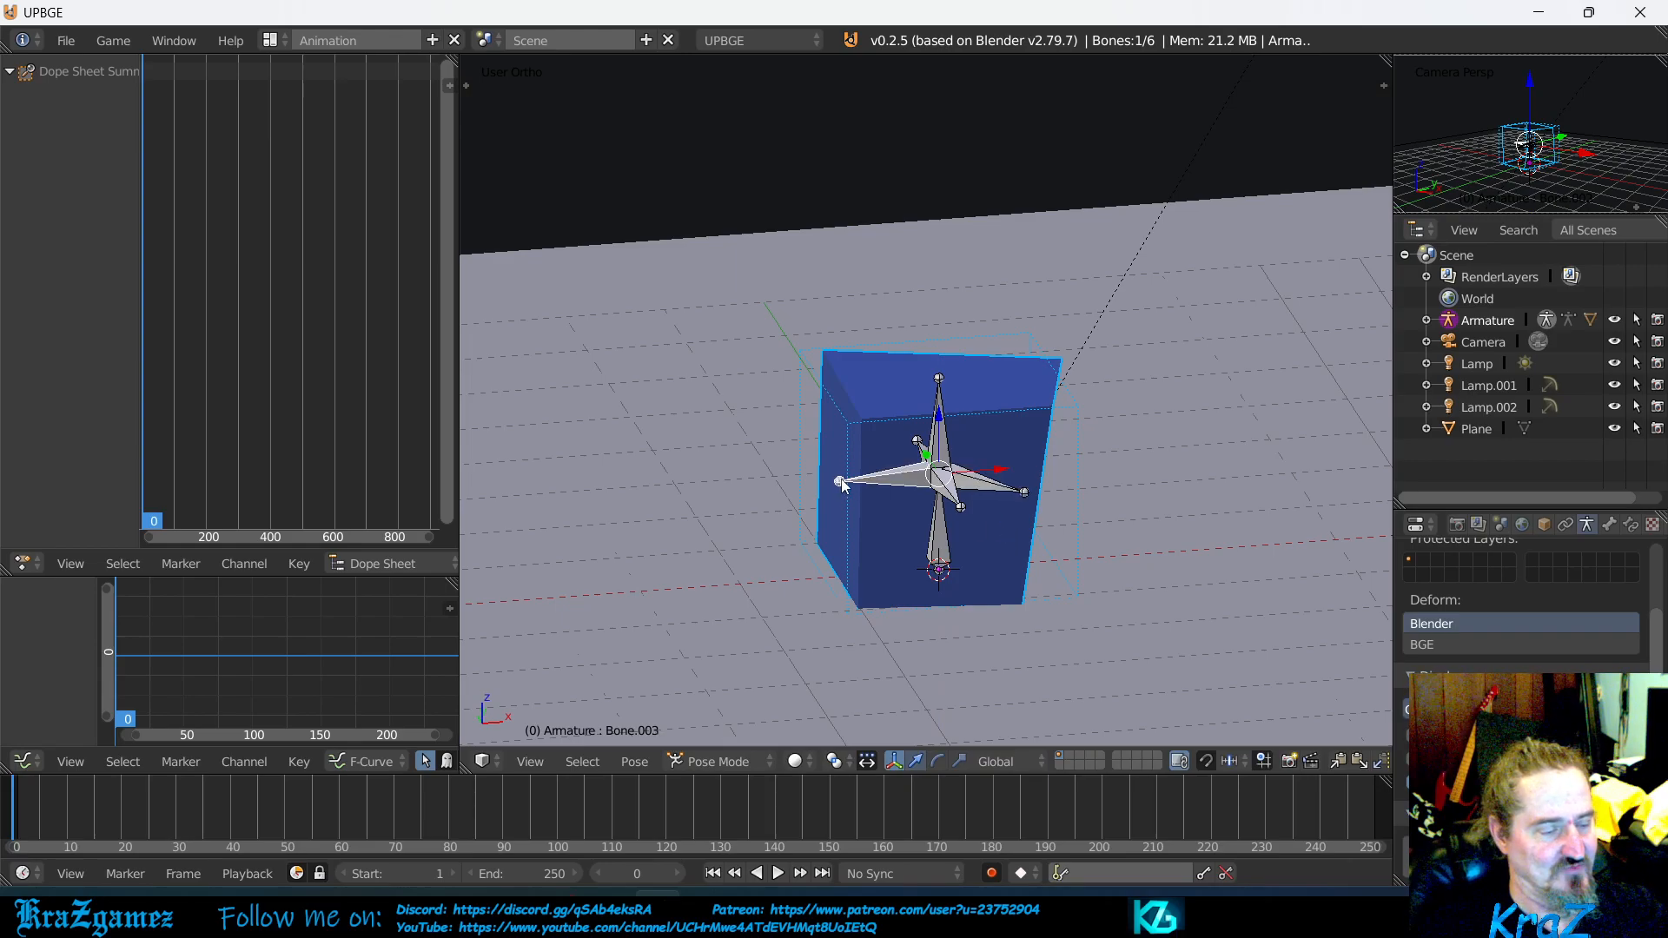
{"action": "key", "text": "r"}
{"action": "key", "text": "z"}
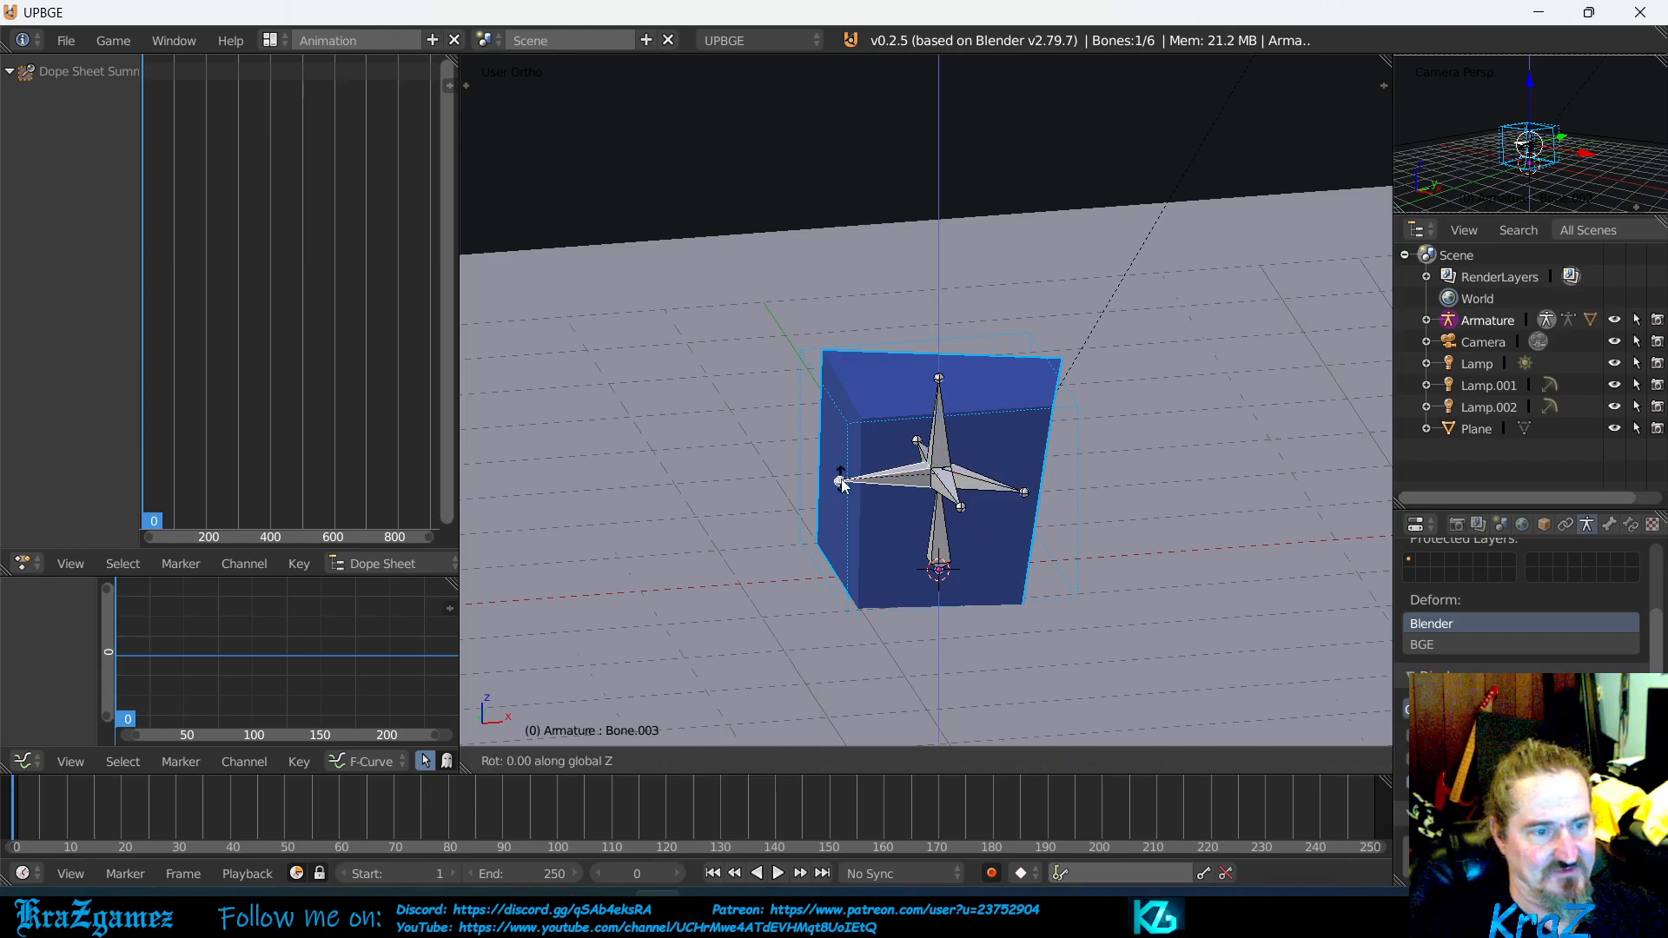
{"action": "left_click", "coordinate": [882, 515]}
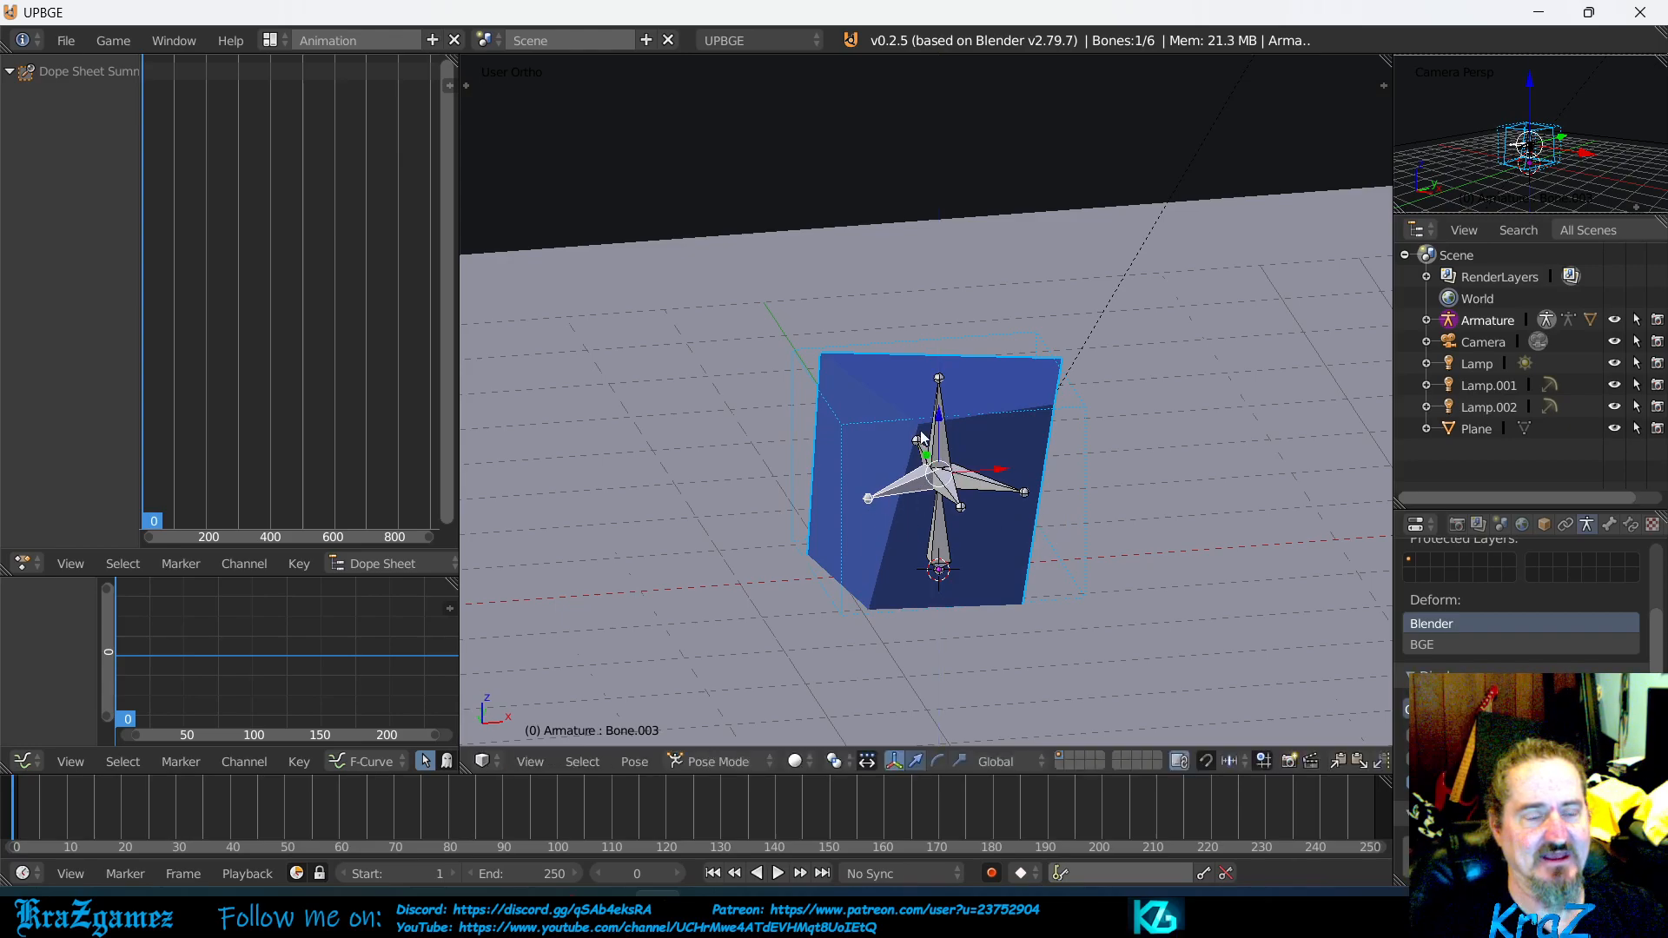
{"action": "key", "text": "ctrl+z"}
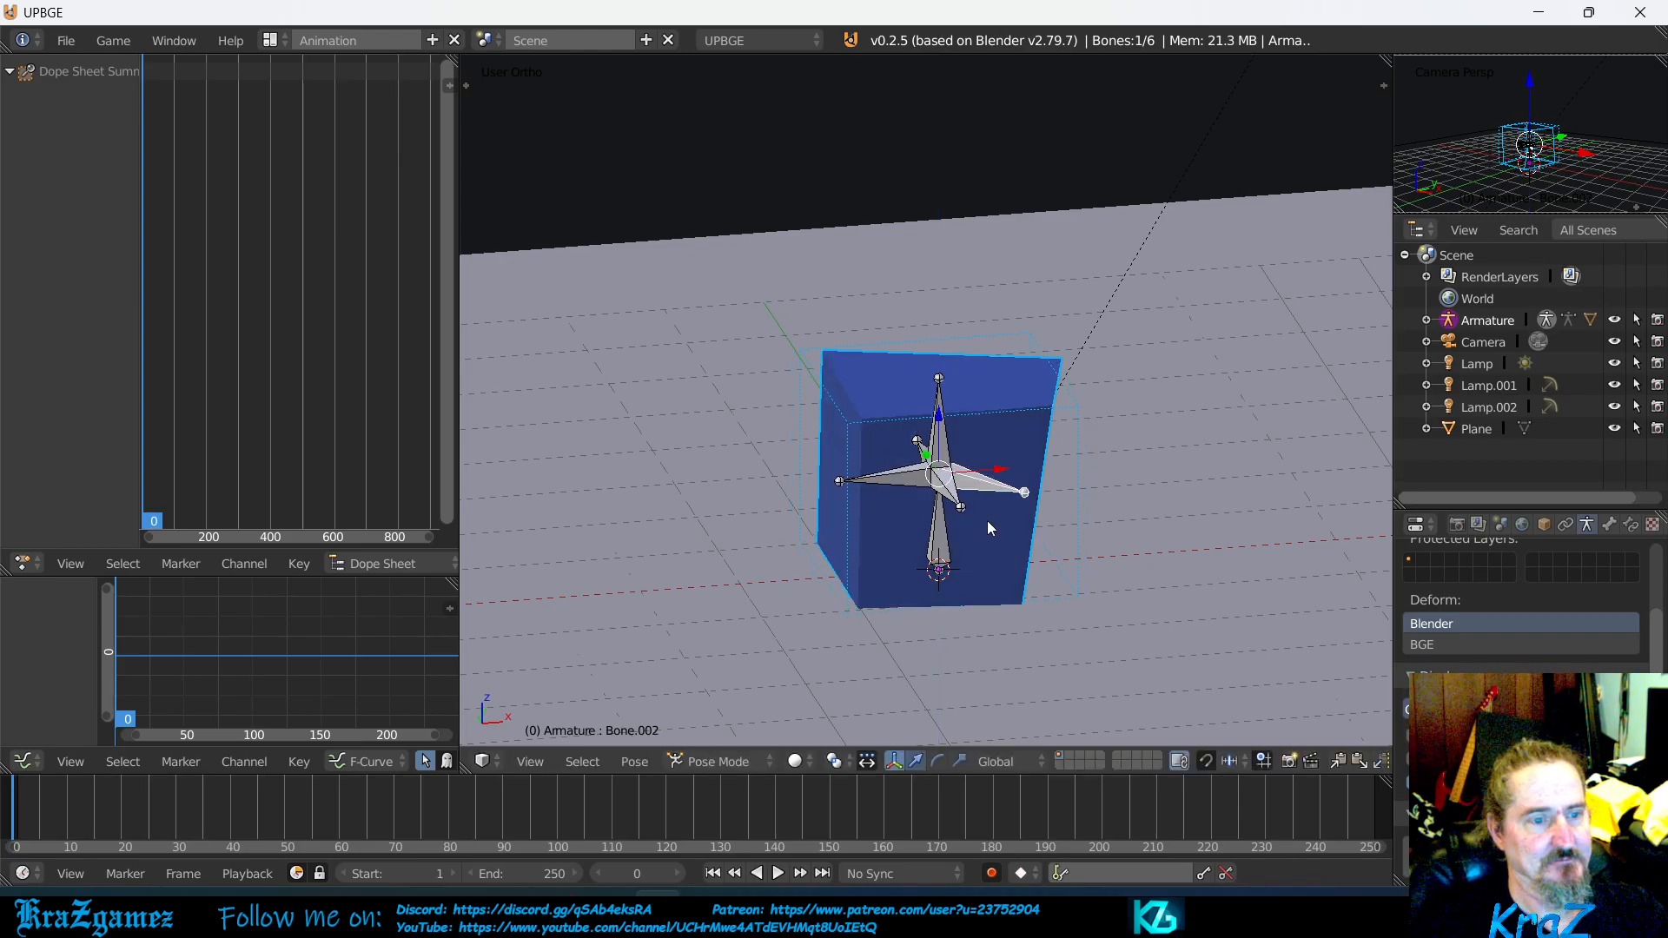
{"action": "key", "text": "ctrl+z"}
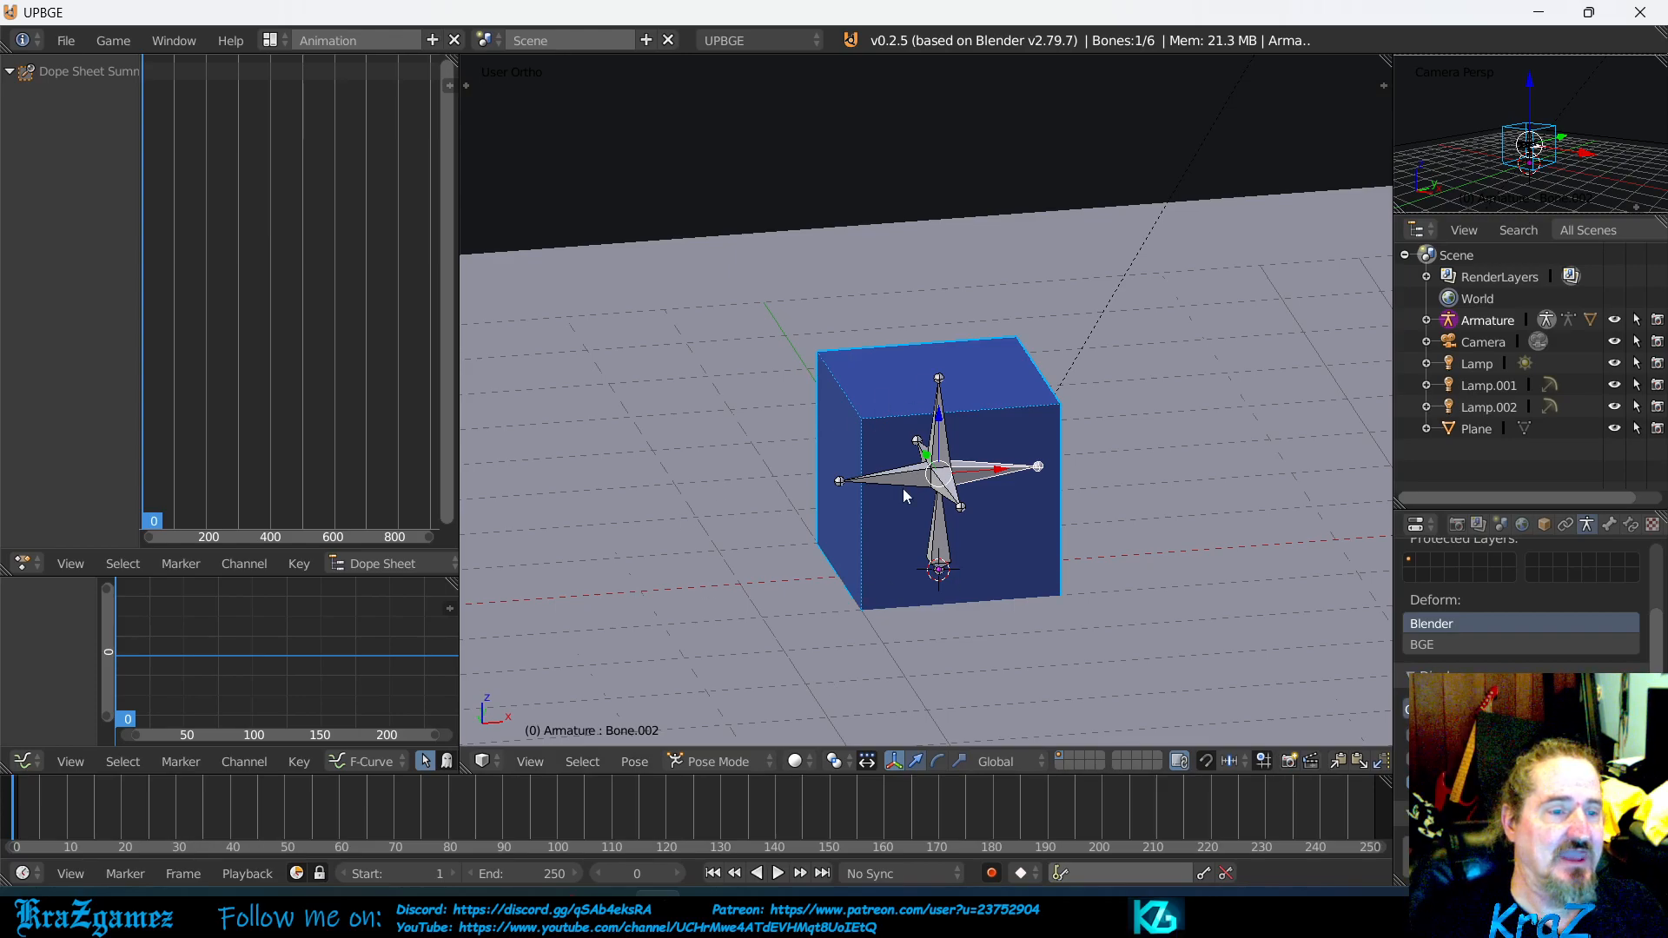
- Make the armature active with Bone.003 selected, and turn the timeline area into a taller Logic Editor
{"action": "right_click", "coordinate": [686, 485]}
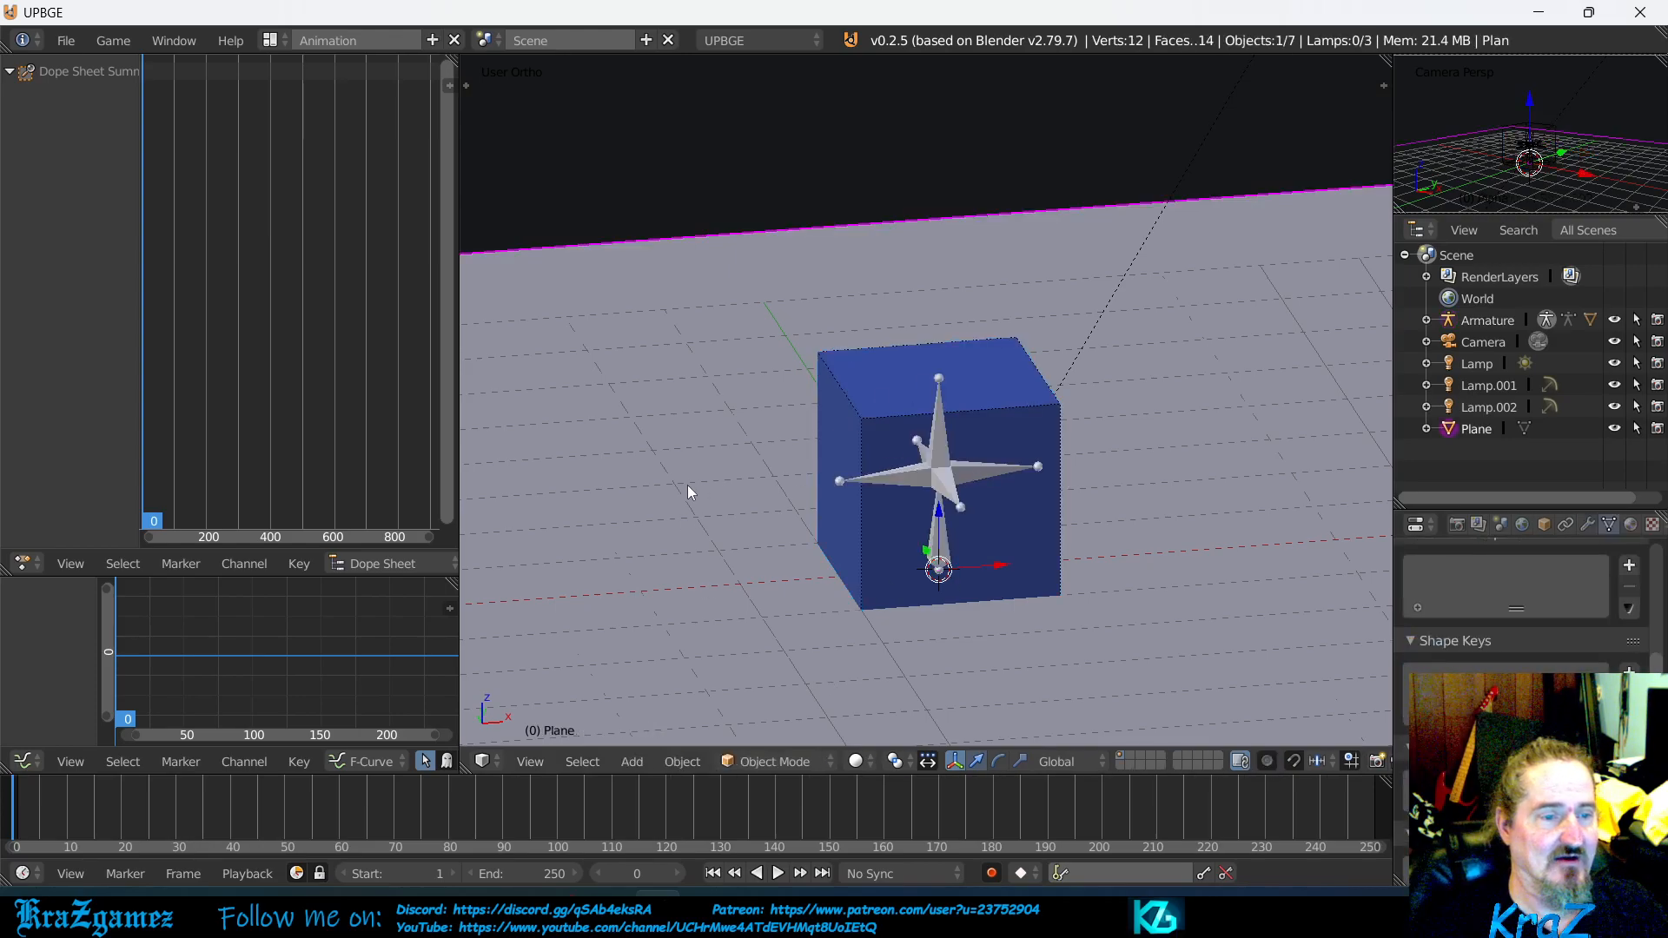
{"action": "right_click", "coordinate": [922, 470]}
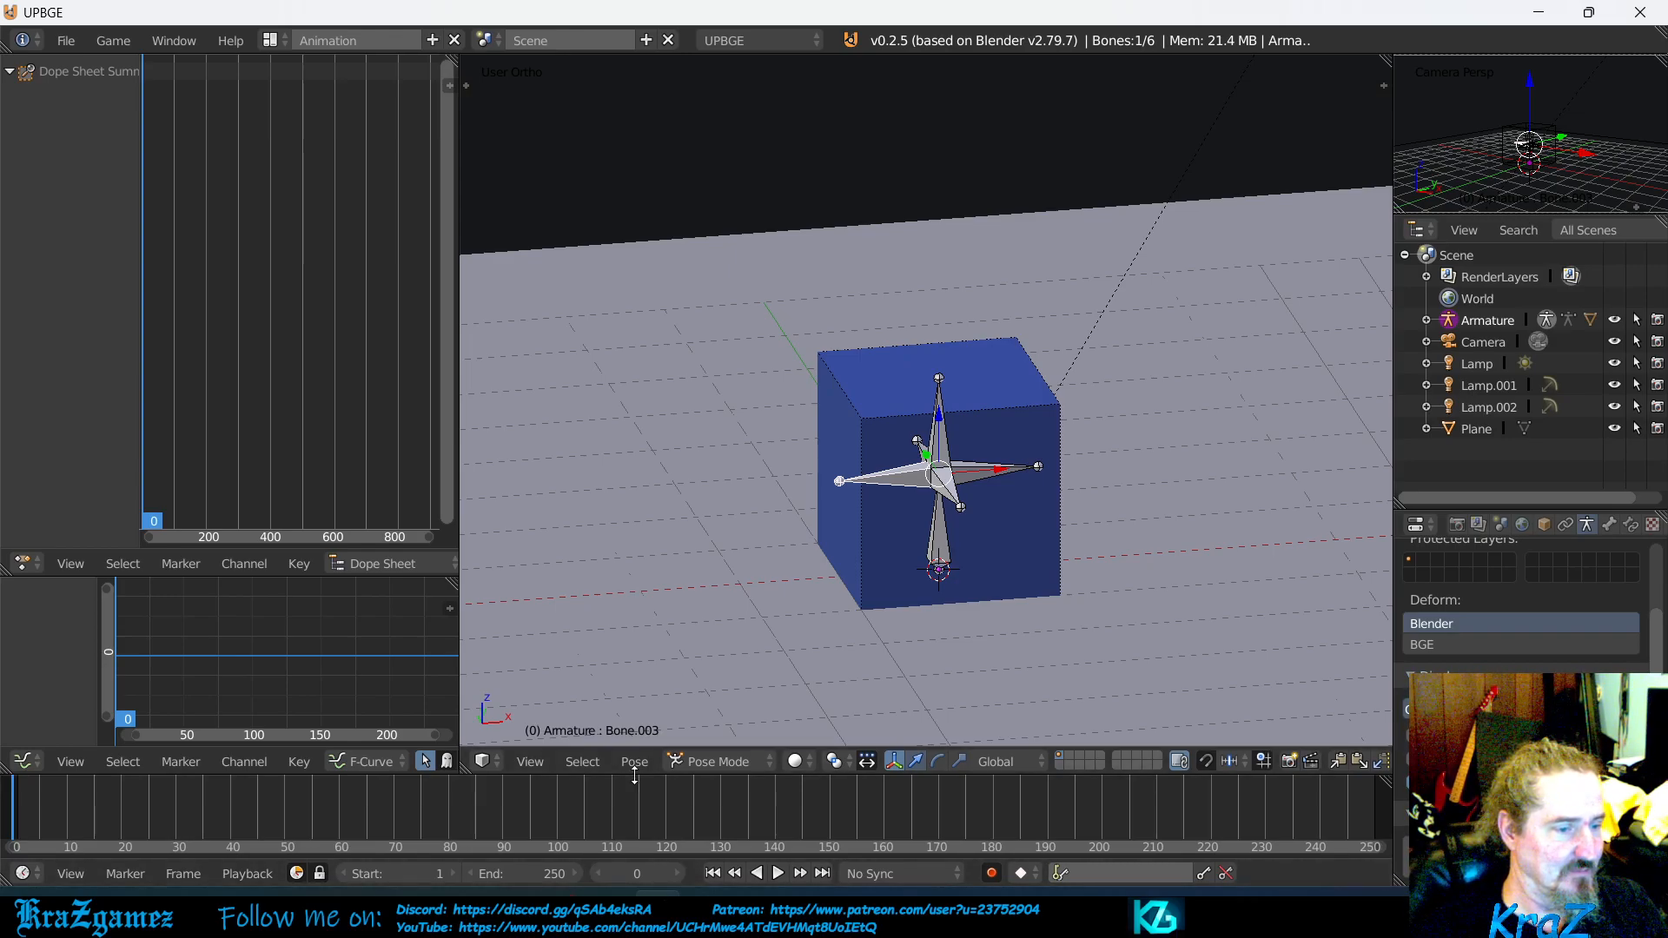
{"action": "left_click_drag", "start_coordinate": [635, 776], "coordinate": [635, 633]}
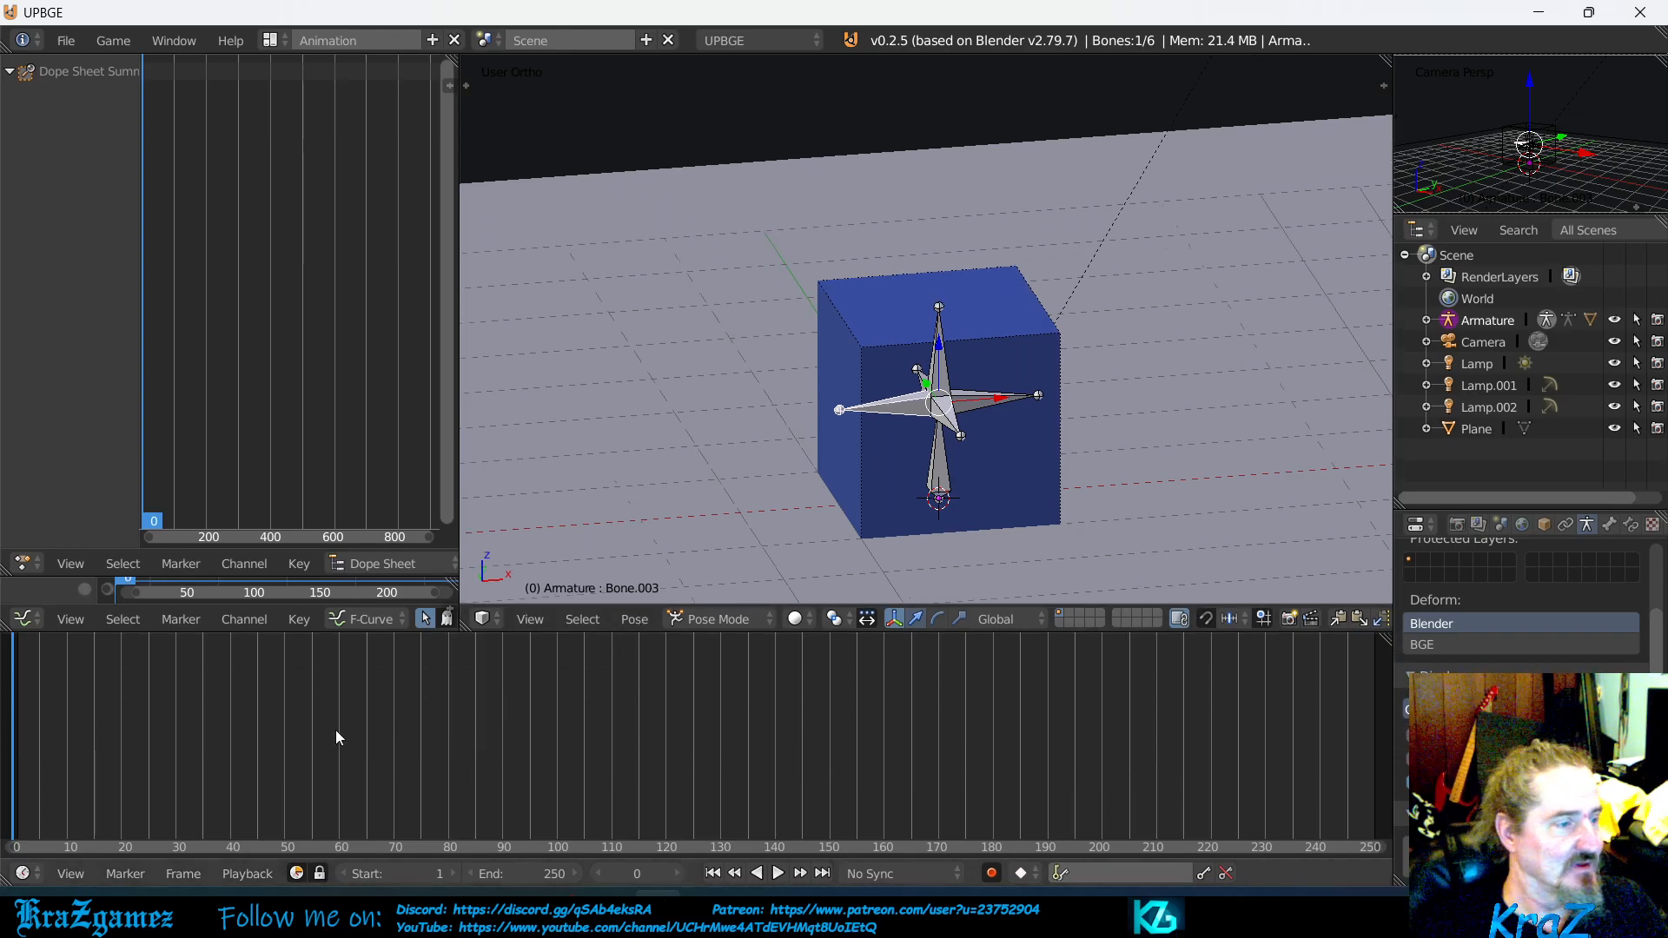
{"action": "left_click", "coordinate": [24, 875]}
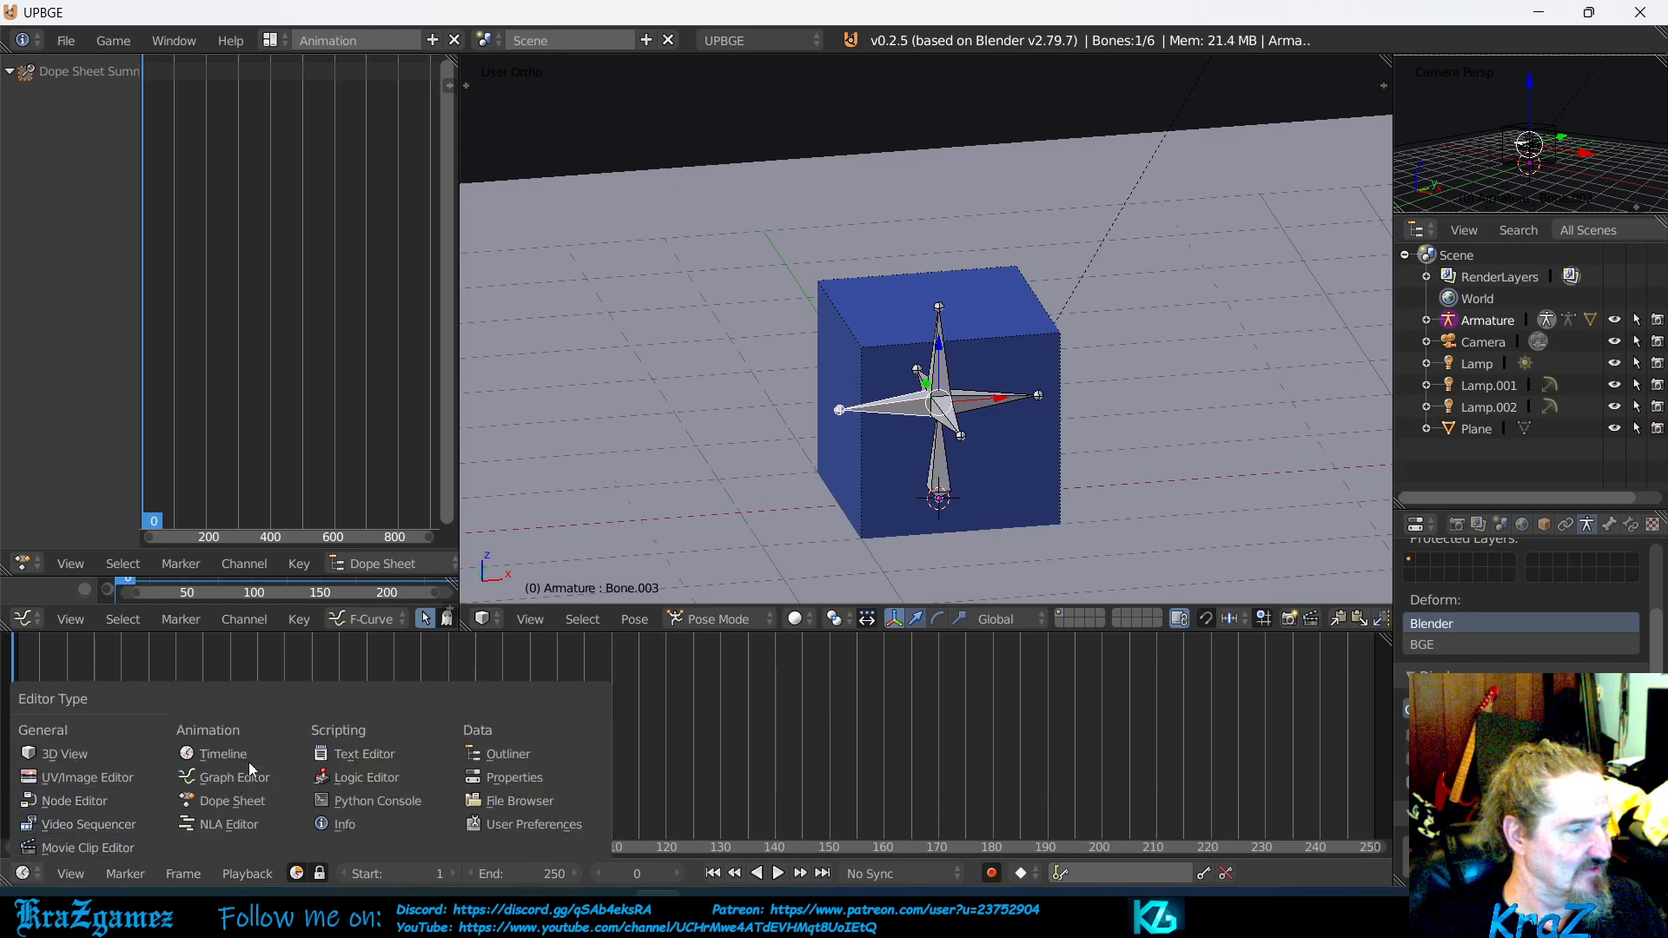
{"action": "left_click", "coordinate": [358, 777]}
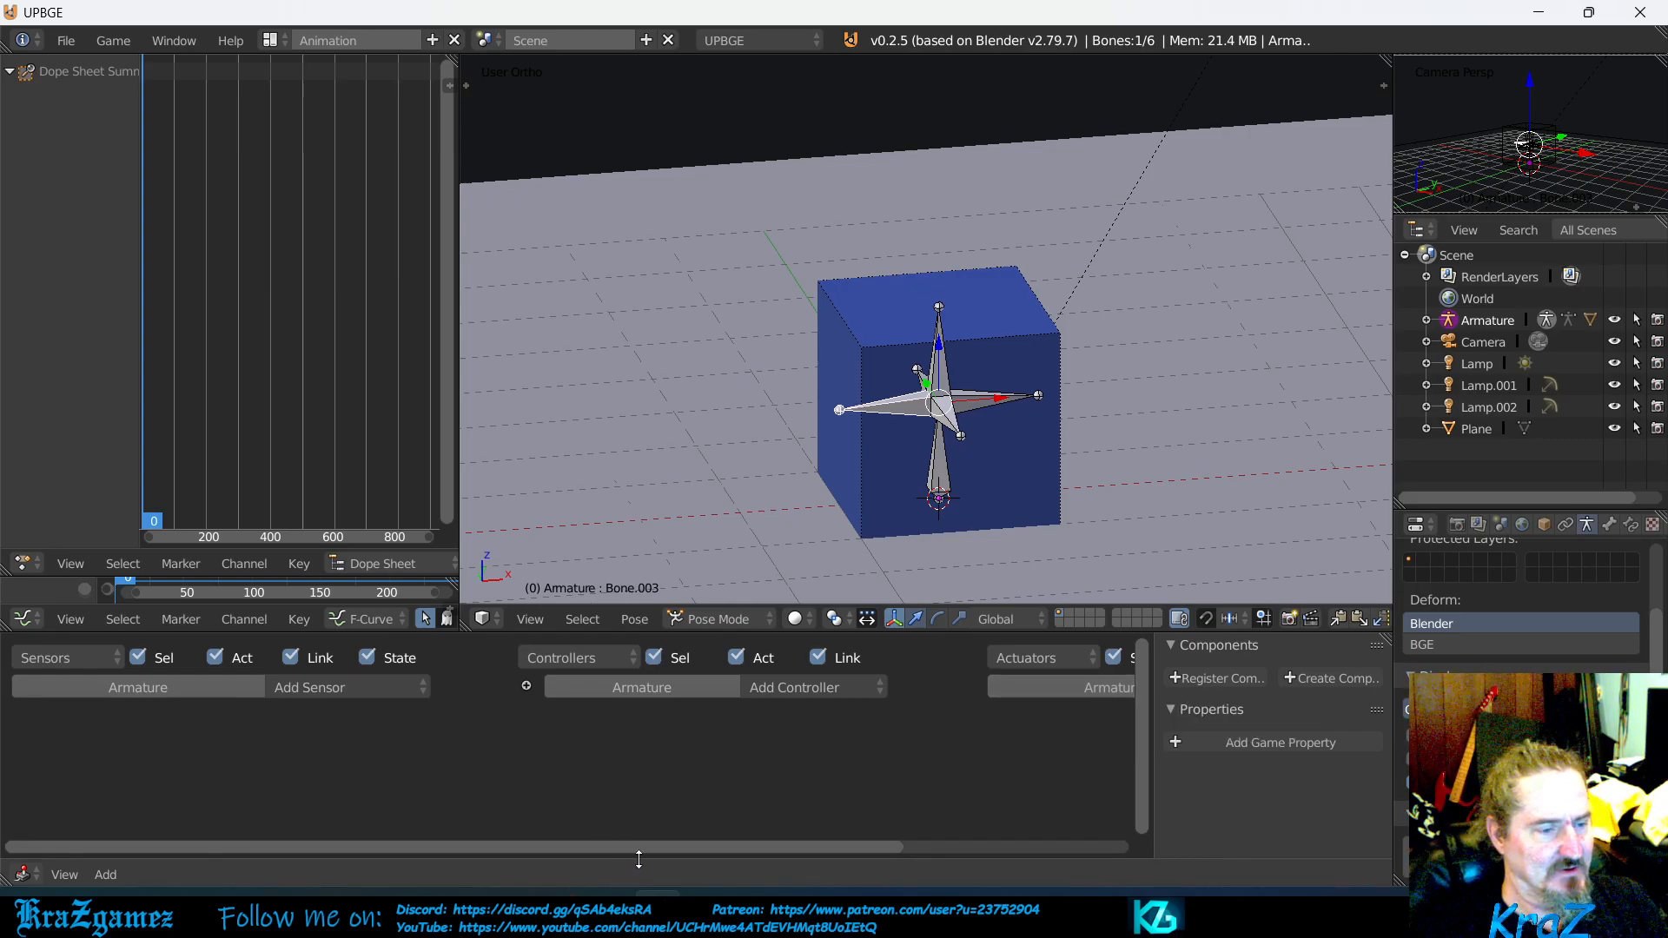
- Add an Armature actuator to the armature's game logic
{"action": "left_click_drag", "start_coordinate": [643, 847], "coordinate": [825, 848]}
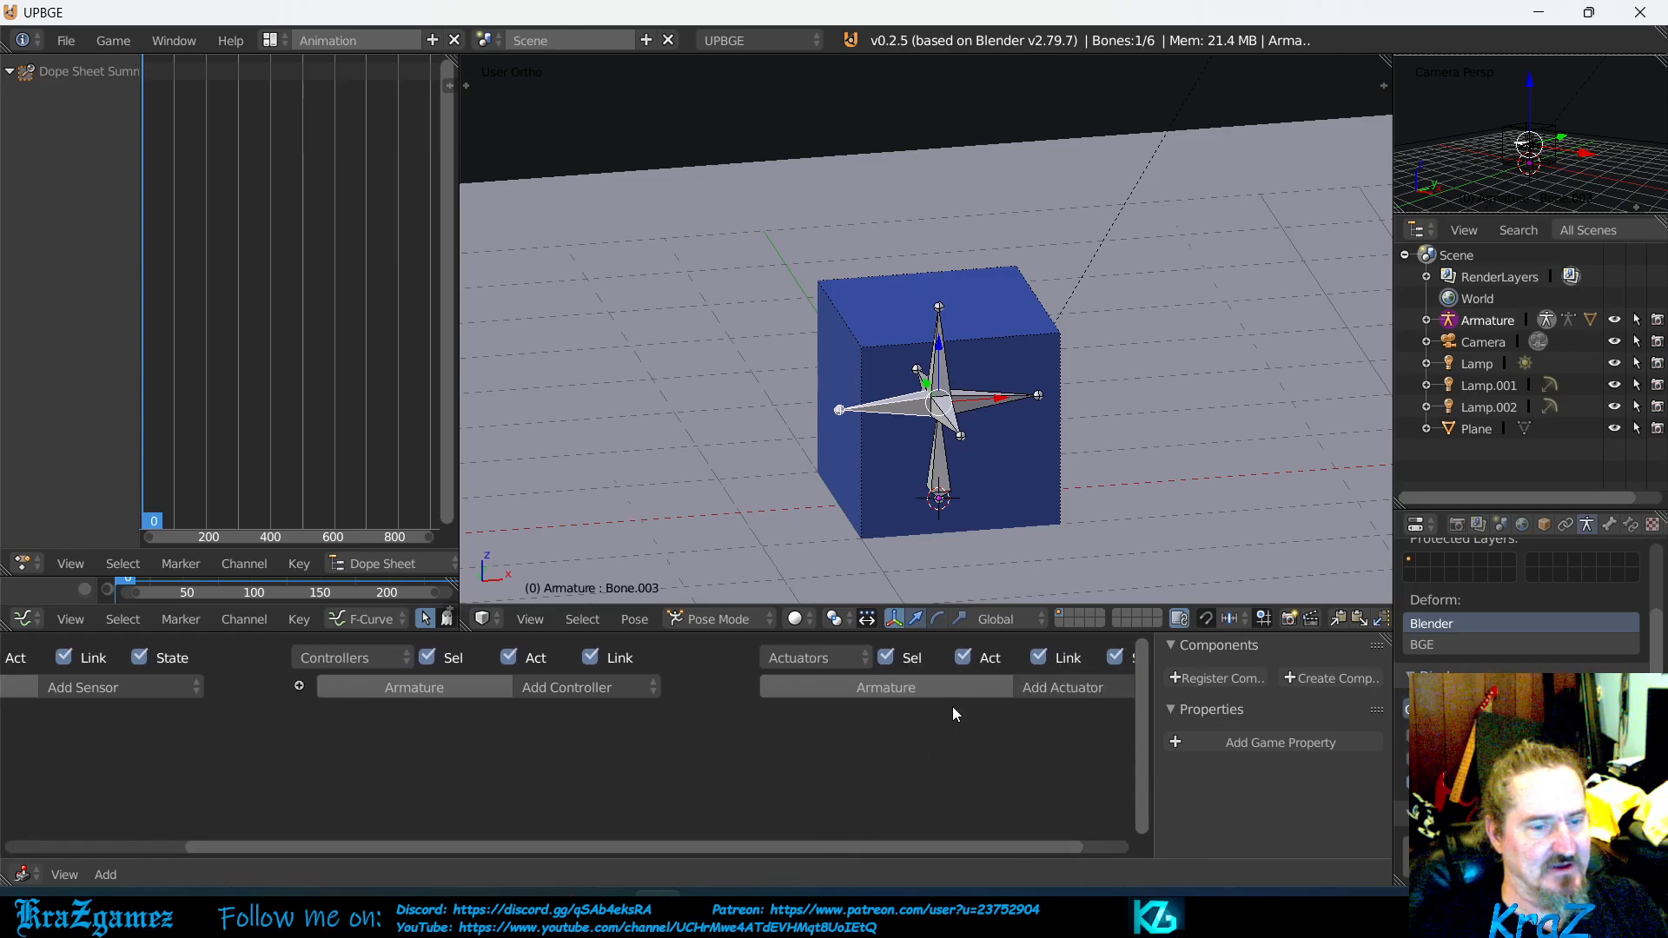
{"action": "left_click", "coordinate": [1056, 686]}
{"action": "left_click", "coordinate": [1069, 658]}
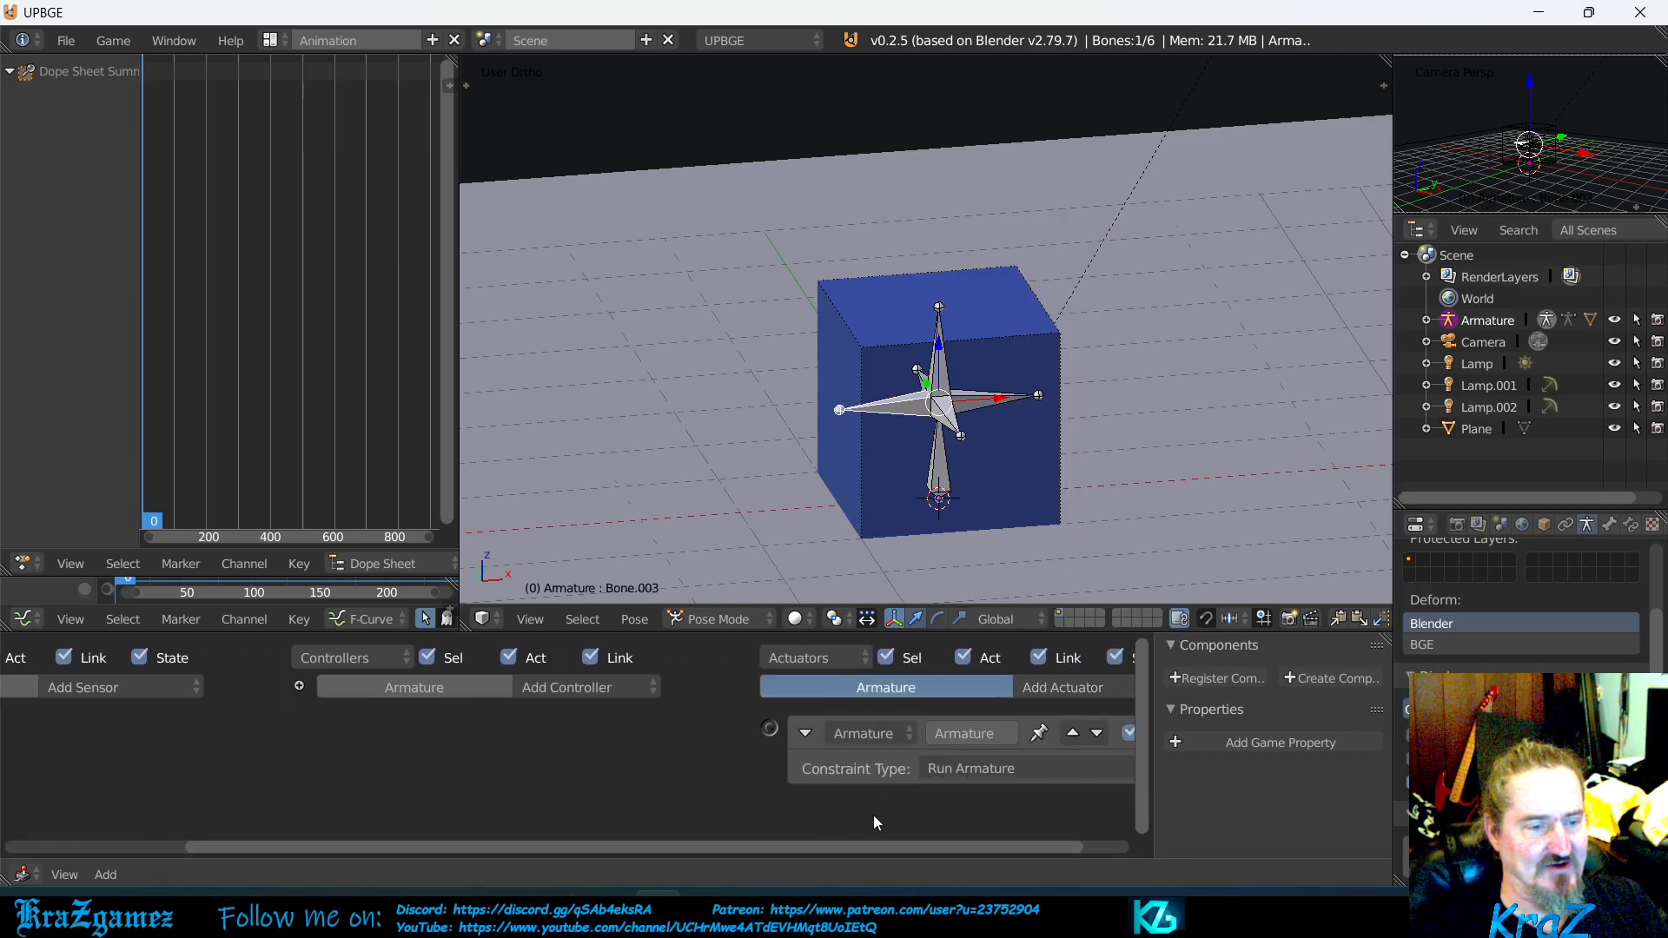
{"action": "left_click_drag", "start_coordinate": [910, 853], "coordinate": [956, 852]}
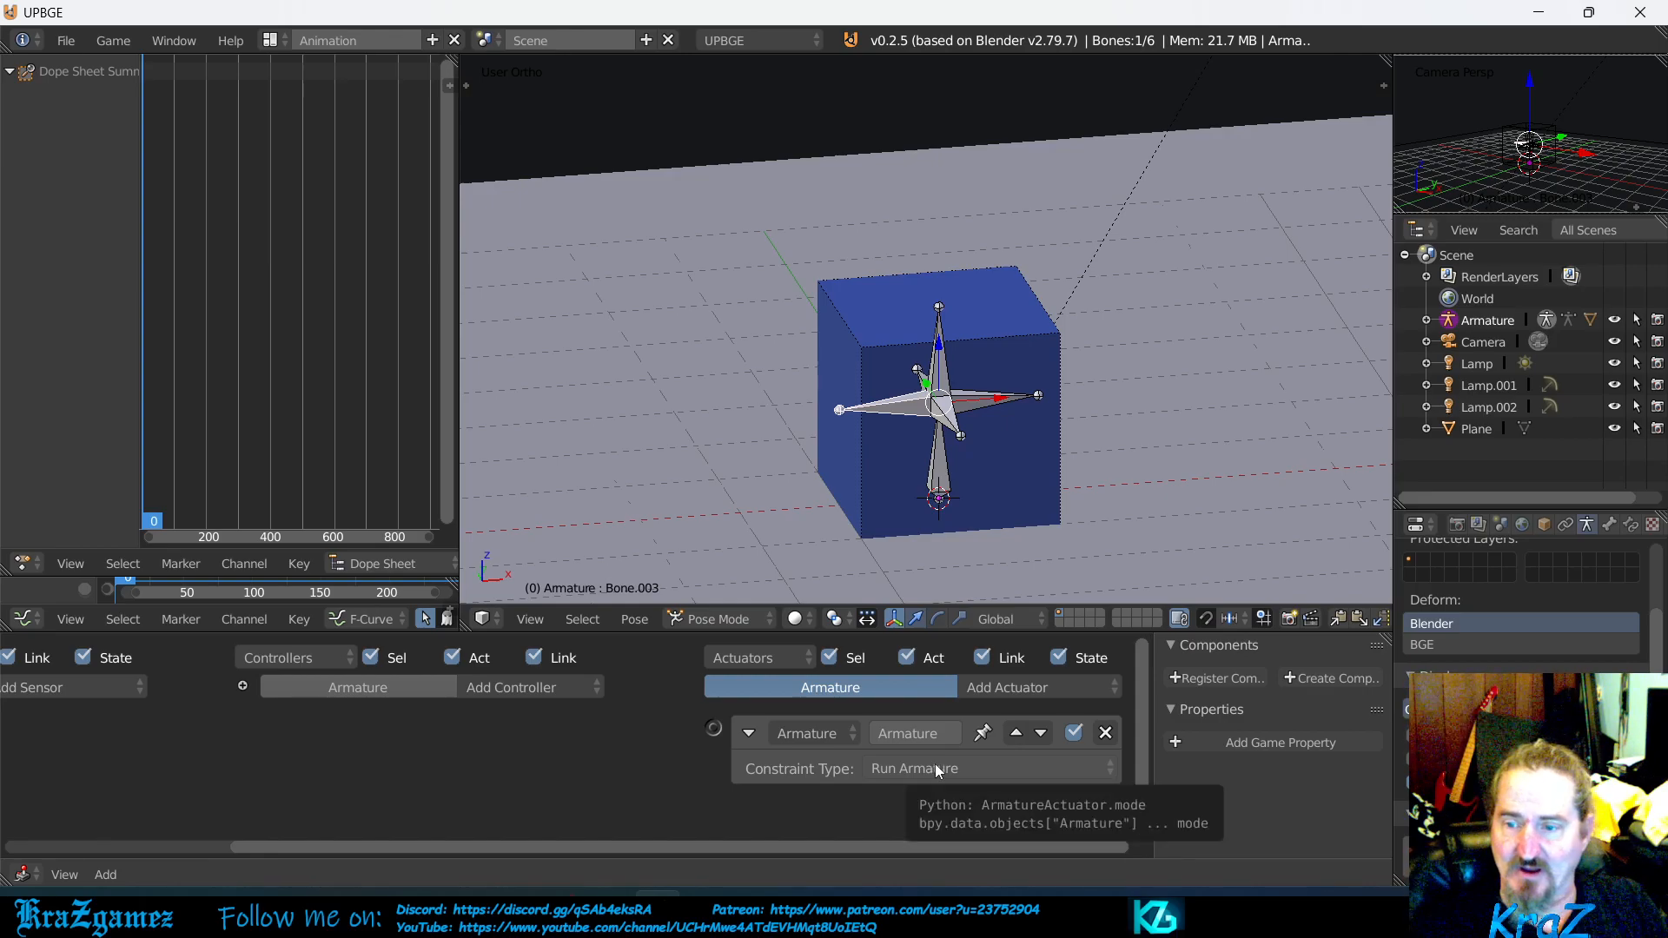
- Set the Armature actuator's constraint type to Set Influence and bring its bone and influence settings into view
{"action": "left_click", "coordinate": [937, 769]}
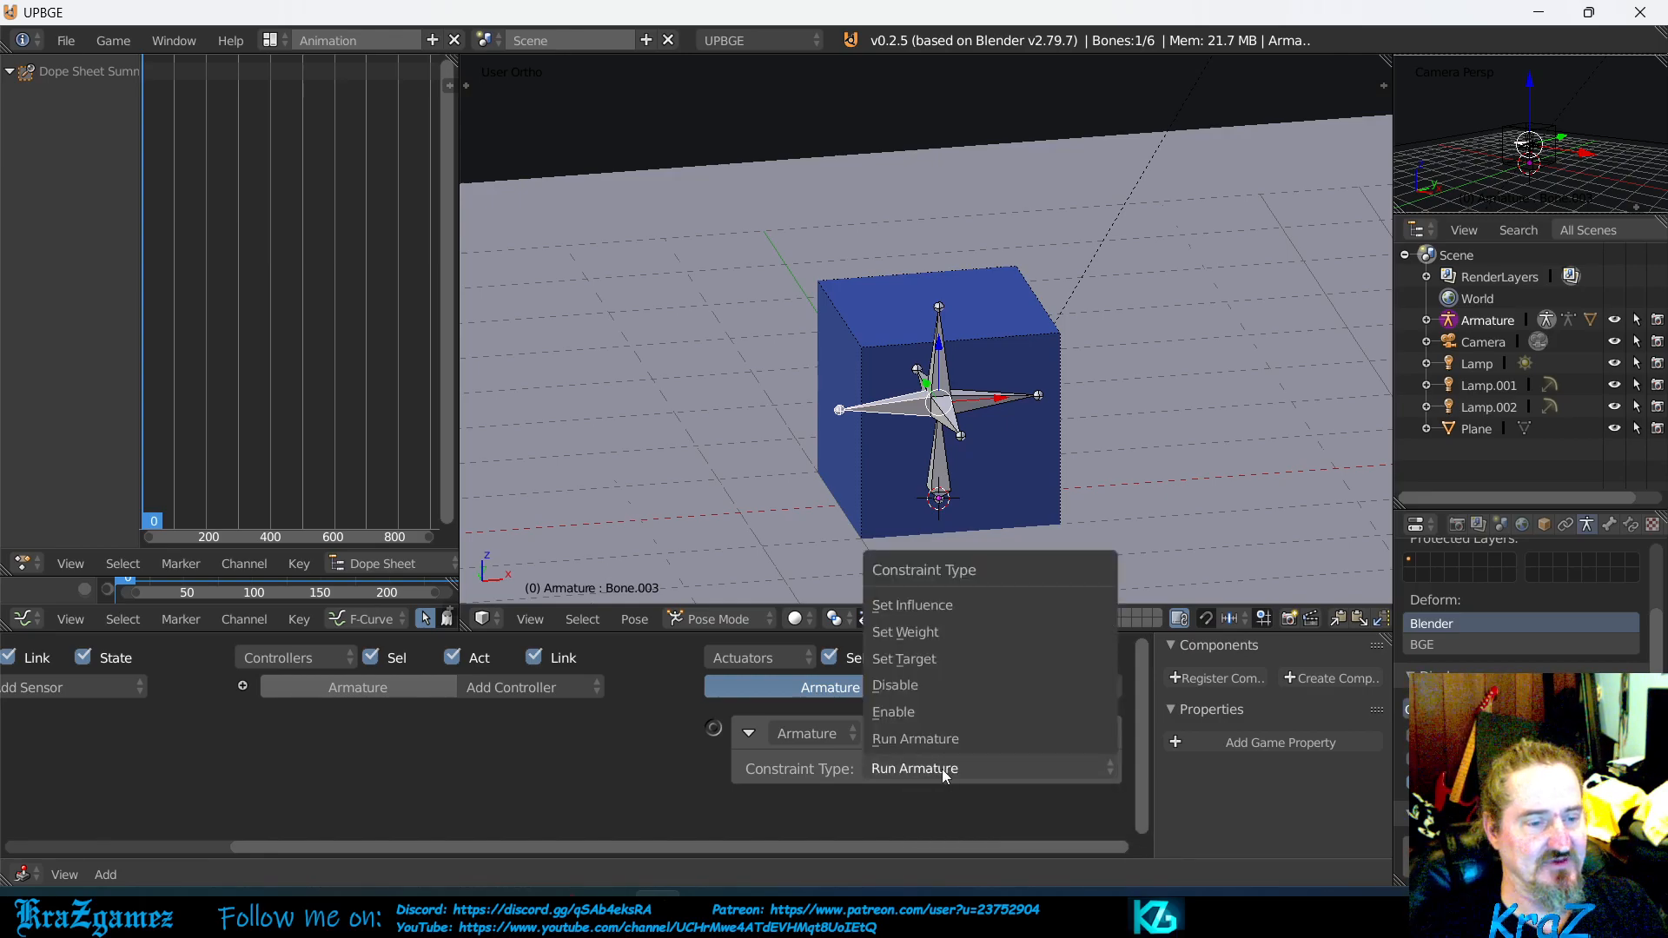
{"action": "left_click", "coordinate": [916, 606]}
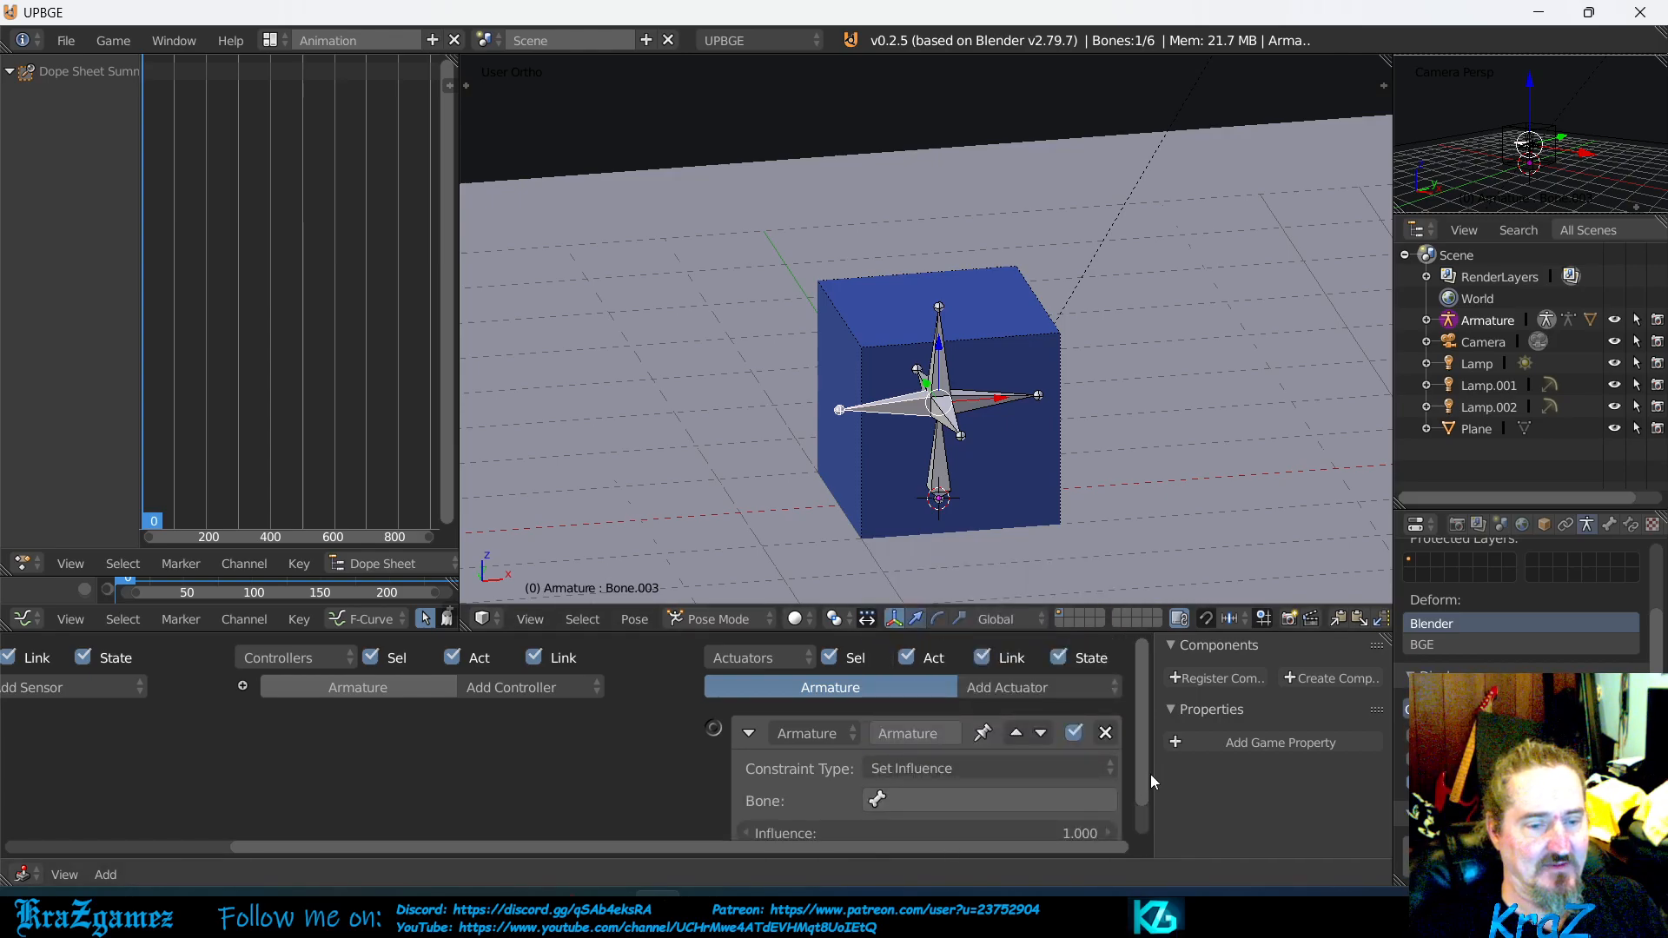
{"action": "scroll", "coordinate": [1146, 778], "scroll_direction": "down", "scroll_amount": 1}
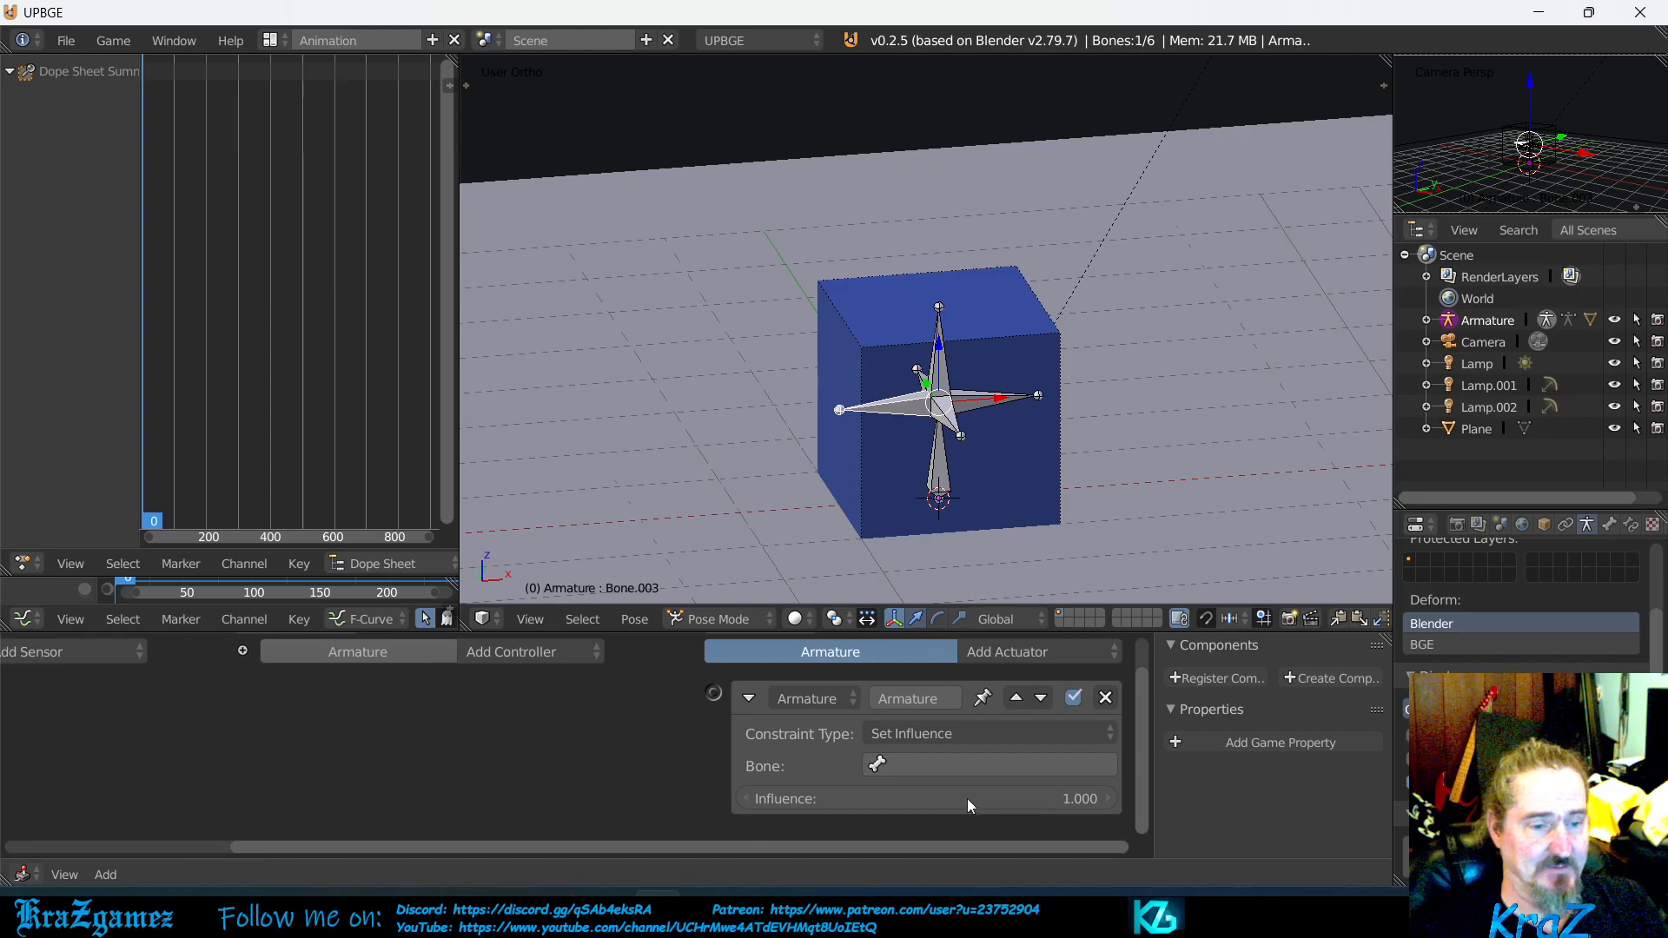
{"action": "left_click_drag", "start_coordinate": [753, 802], "coordinate": [678, 803]}
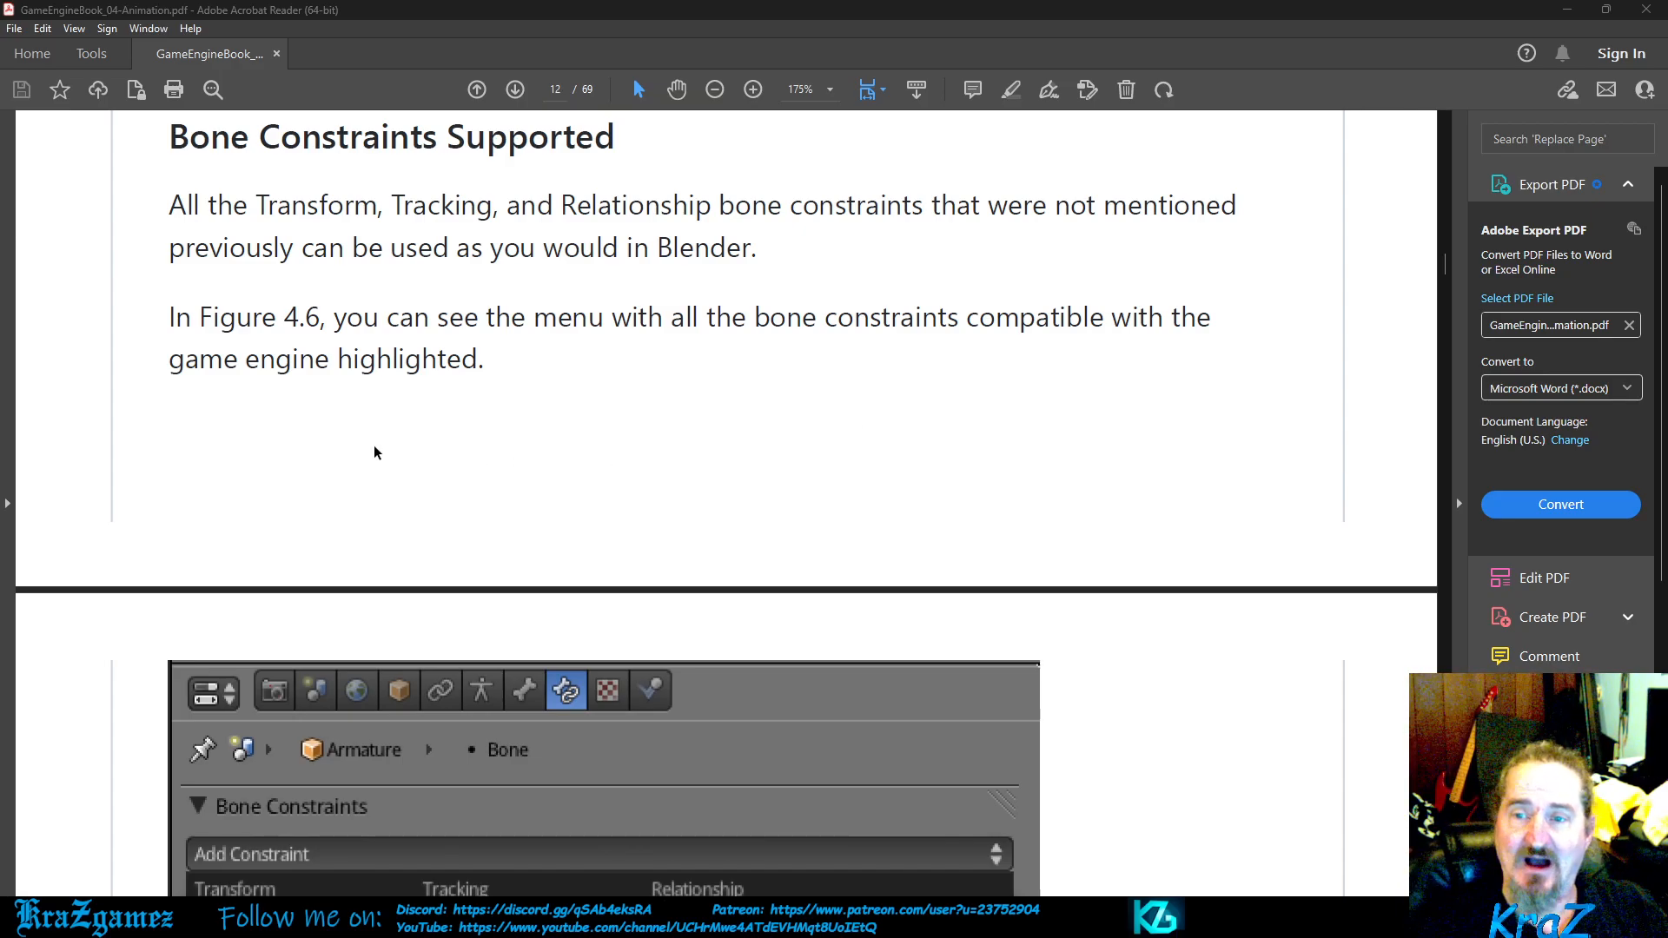
- Examine the book's figure of supported bone constraints and switch back to UPBGE
{"action": "scroll", "coordinate": [373, 452], "scroll_direction": "down", "scroll_amount": 5}
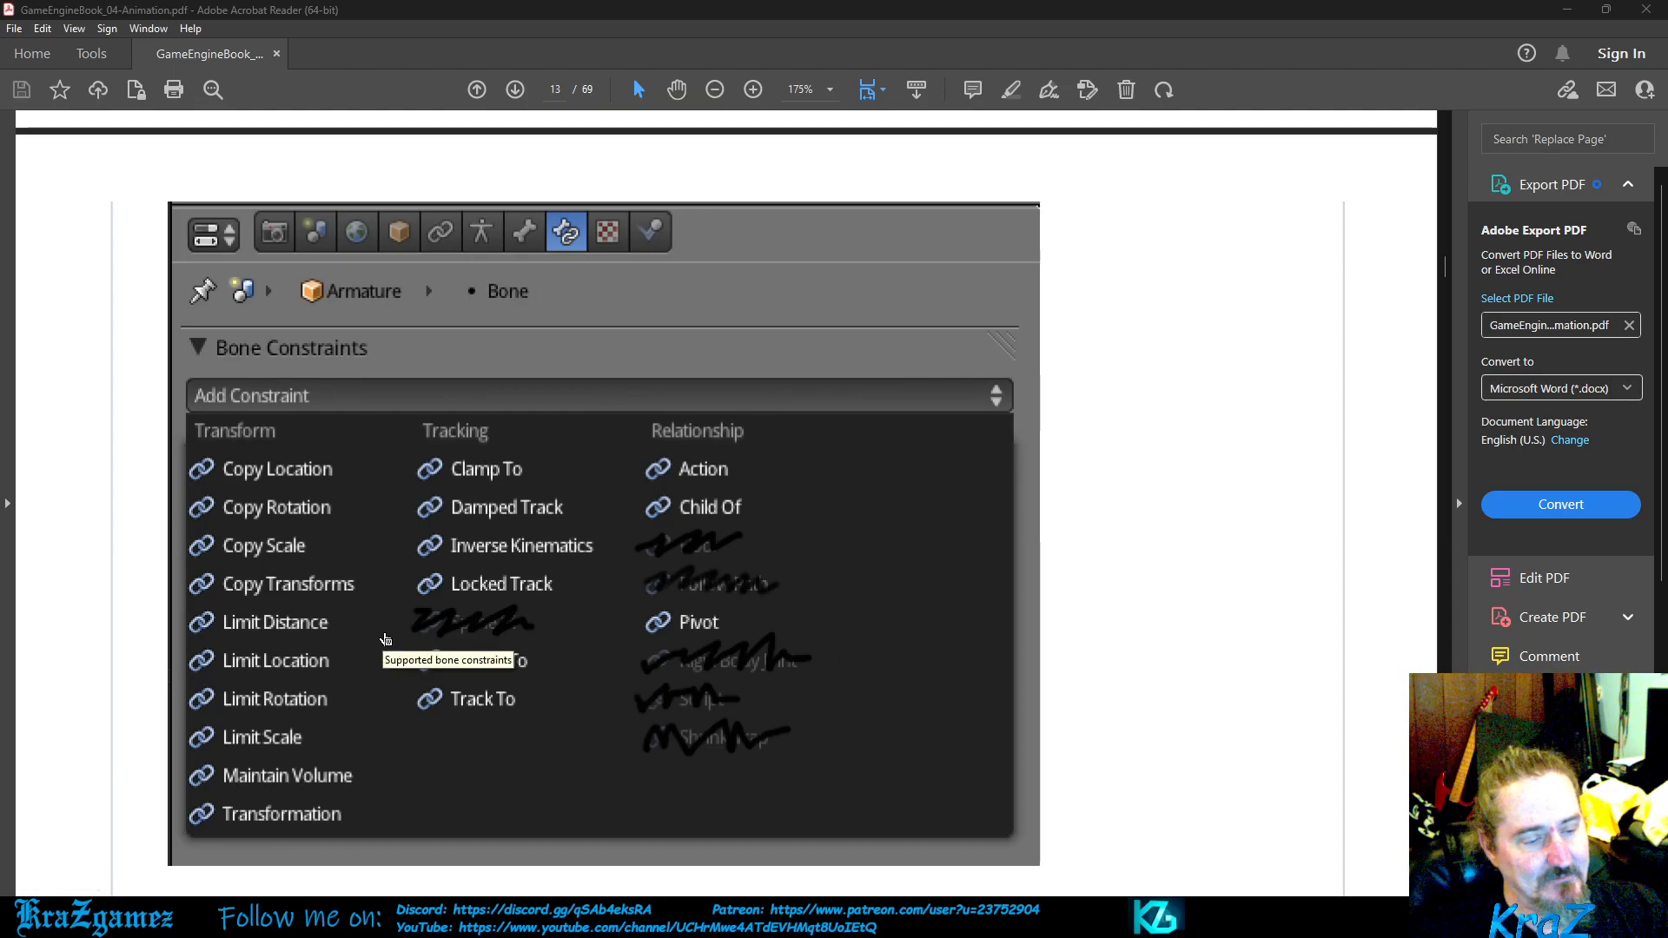
{"action": "key", "text": "alt+Tab"}
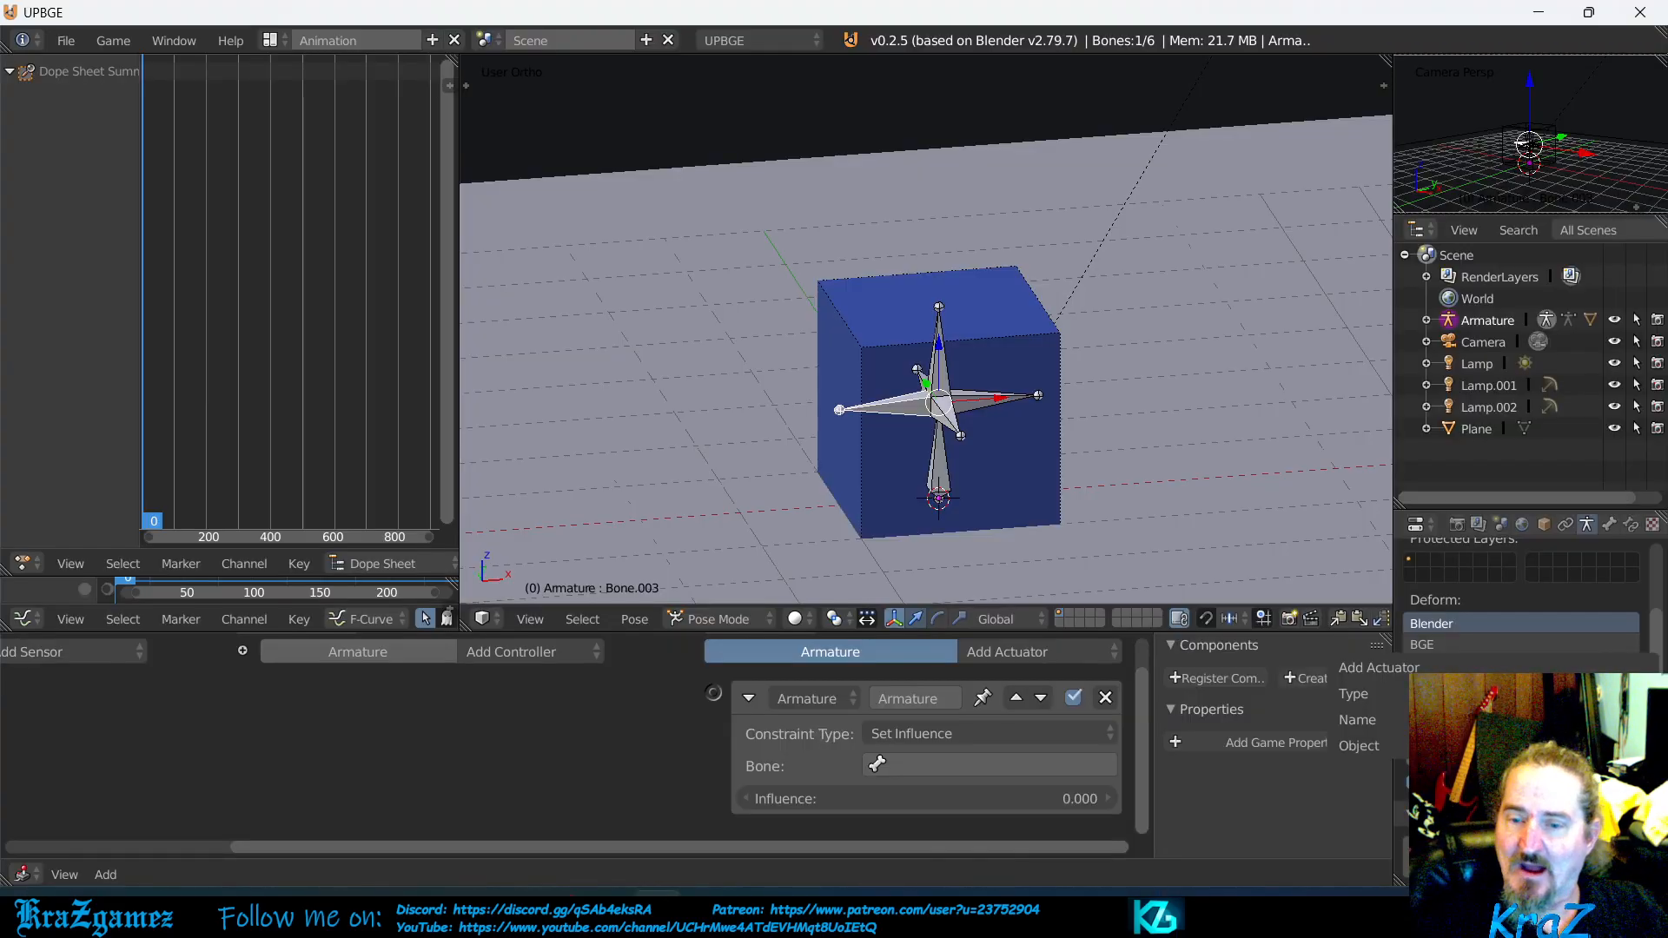
{"action": "key", "text": "alt+Tab"}
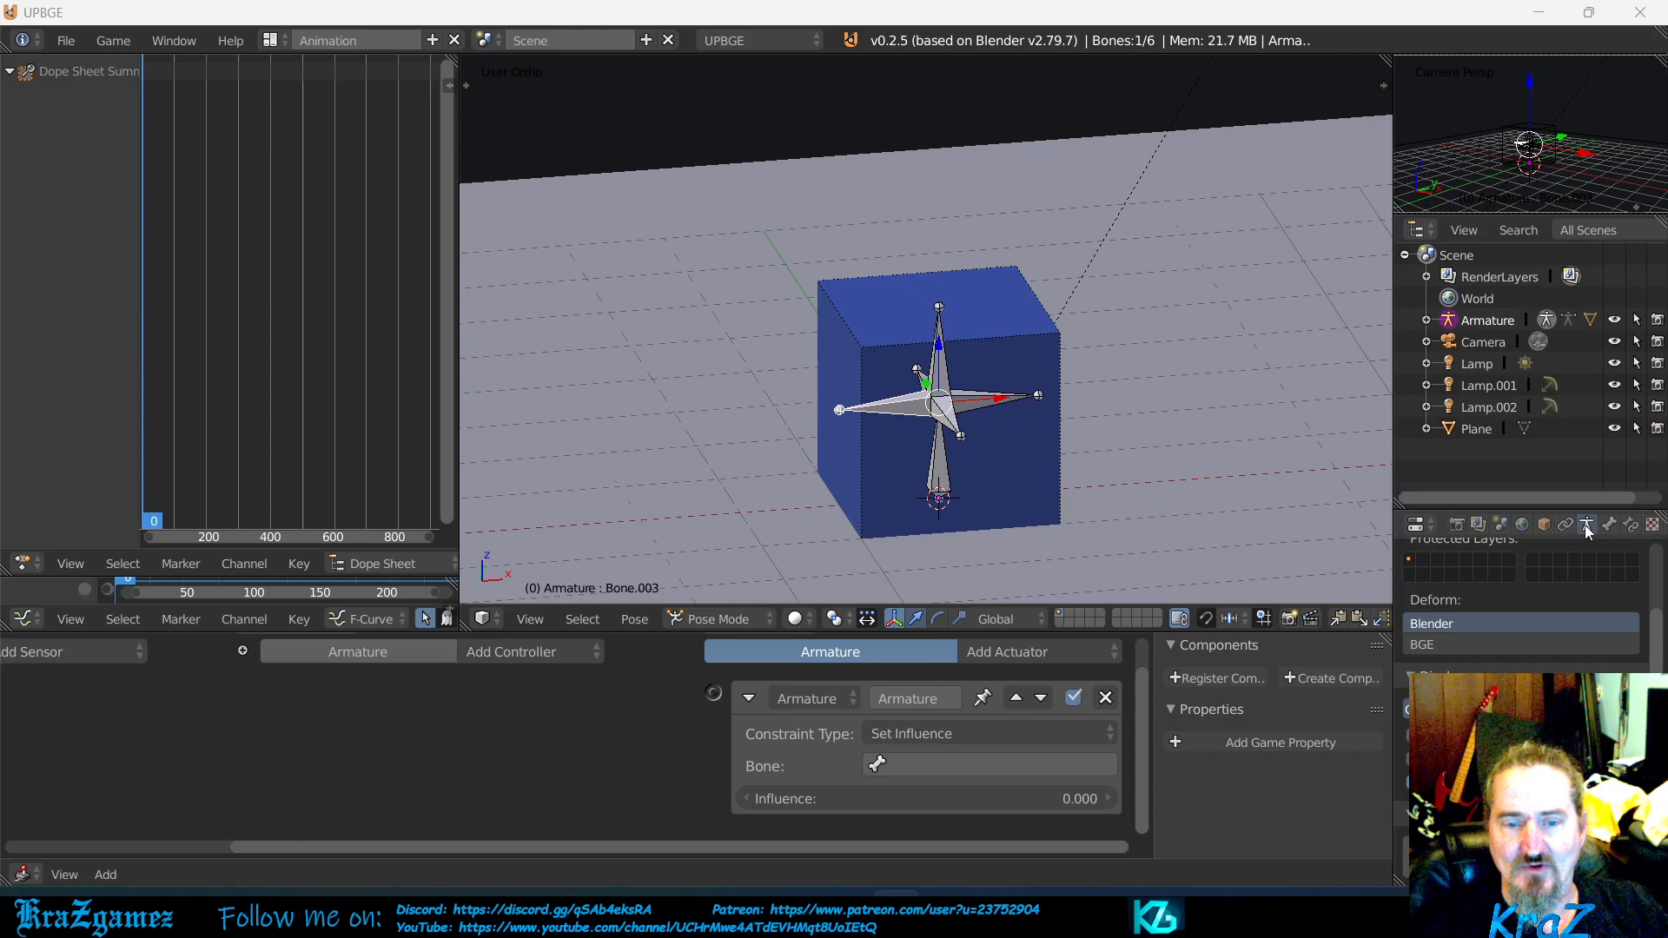
- Enlarge the Properties editor by widening it into the 3D view and extending it over the Outliner
{"action": "left_click", "coordinate": [1383, 570]}
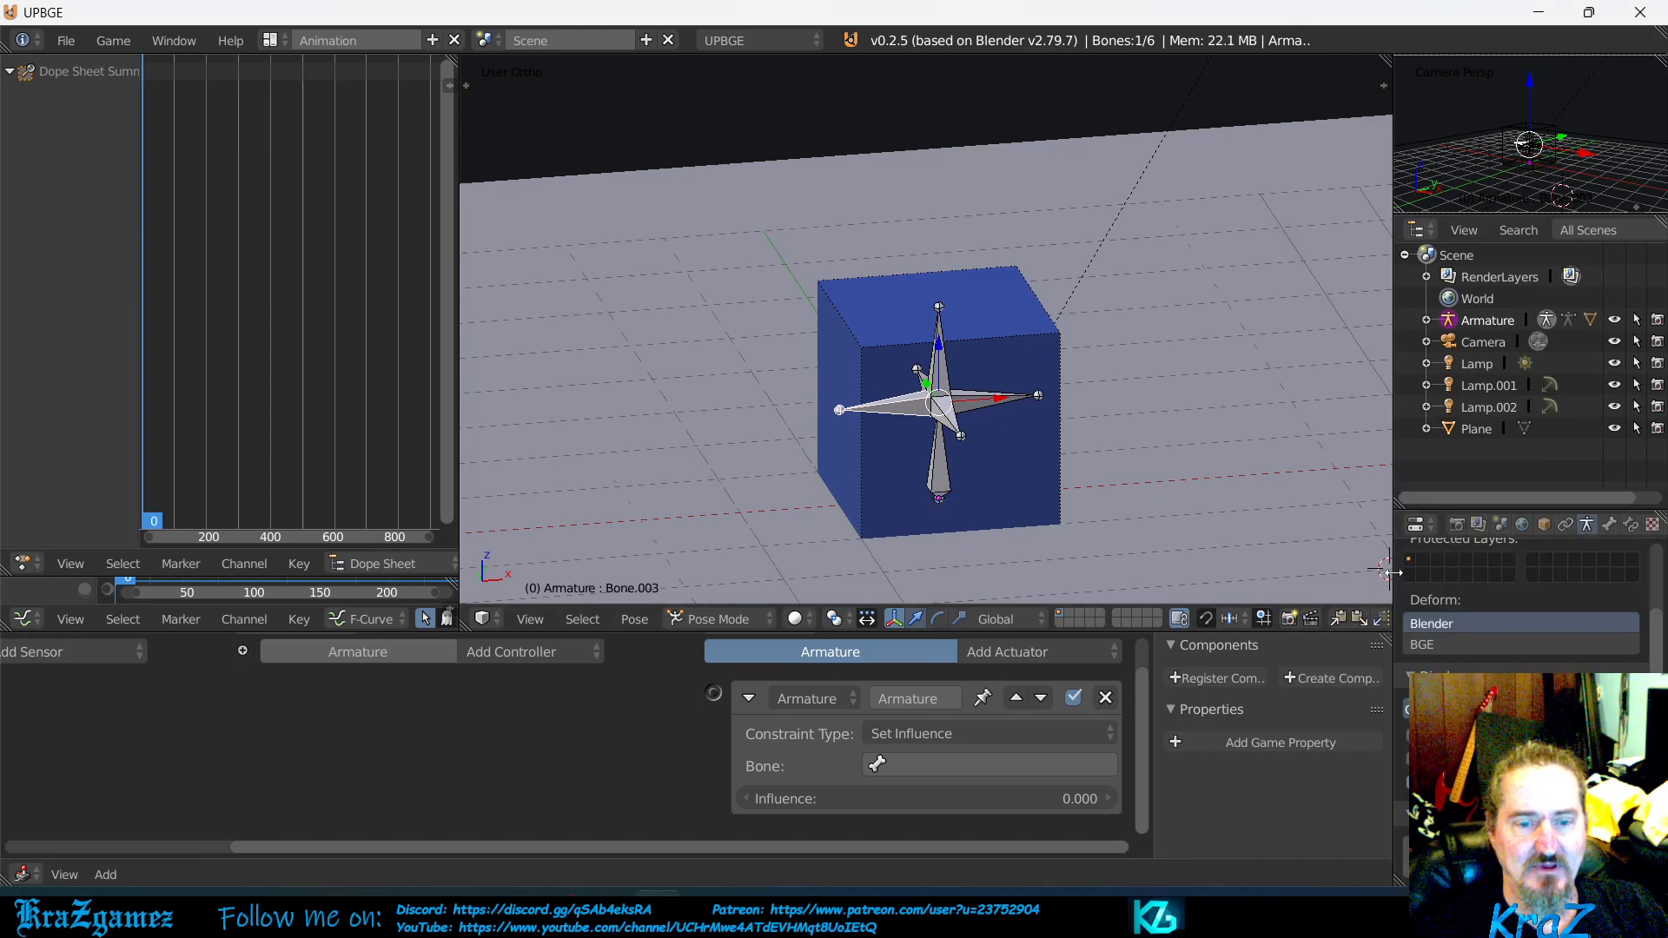
{"action": "left_click_drag", "start_coordinate": [1390, 572], "coordinate": [1076, 565]}
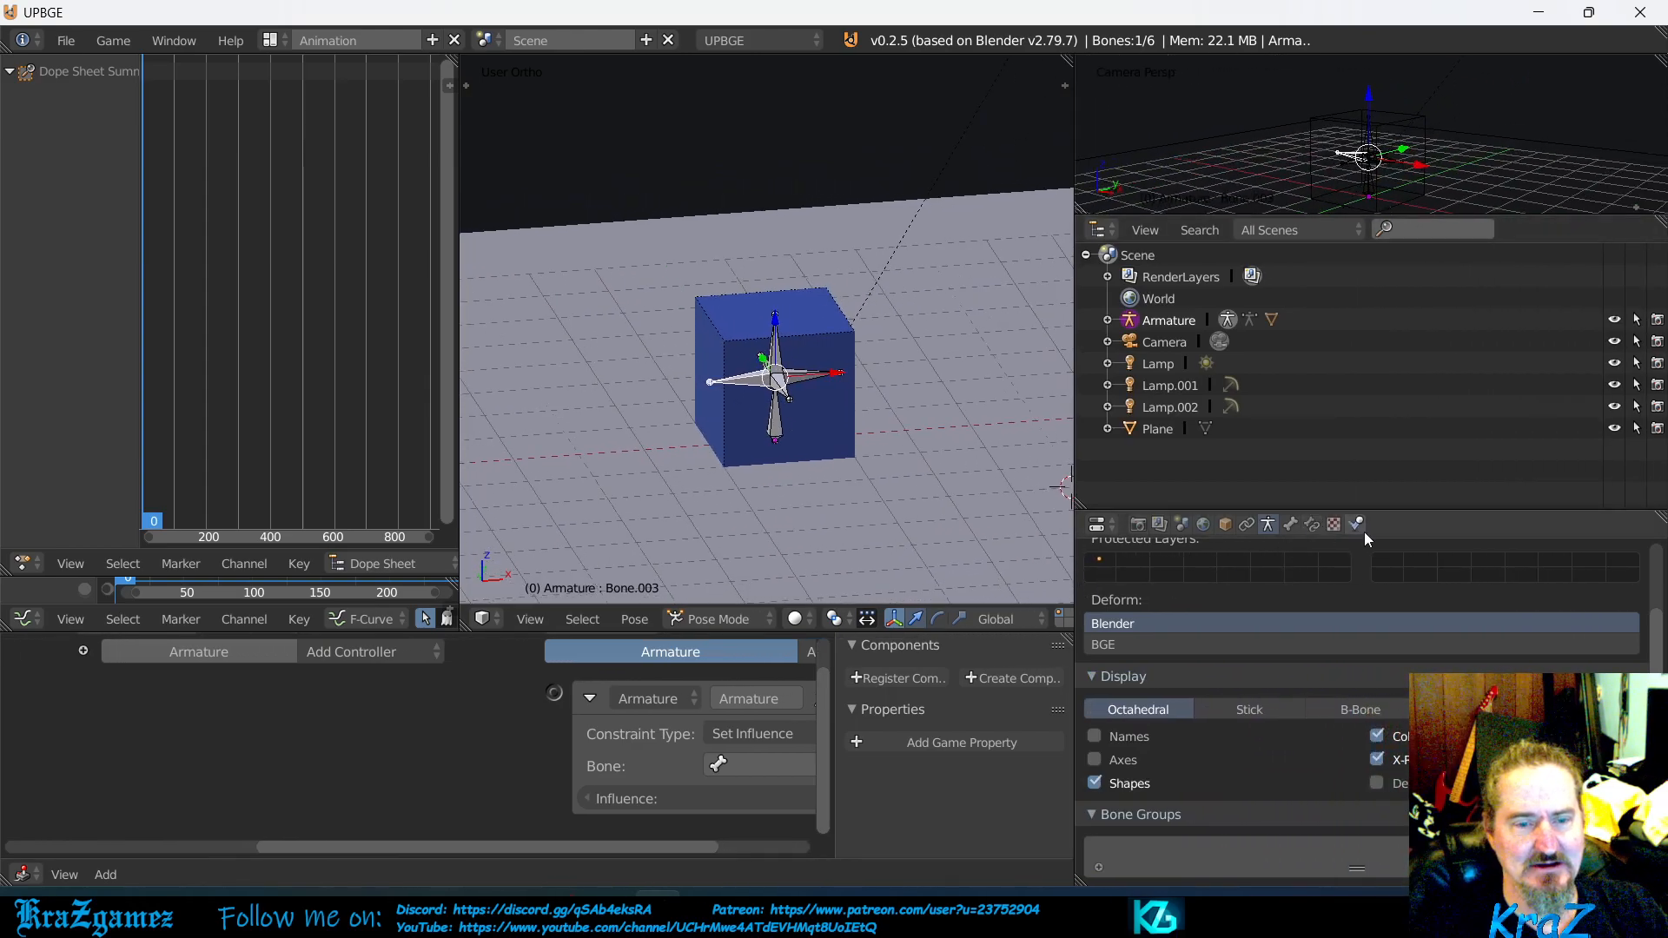
{"action": "left_click_drag", "start_coordinate": [1371, 538], "coordinate": [1364, 293]}
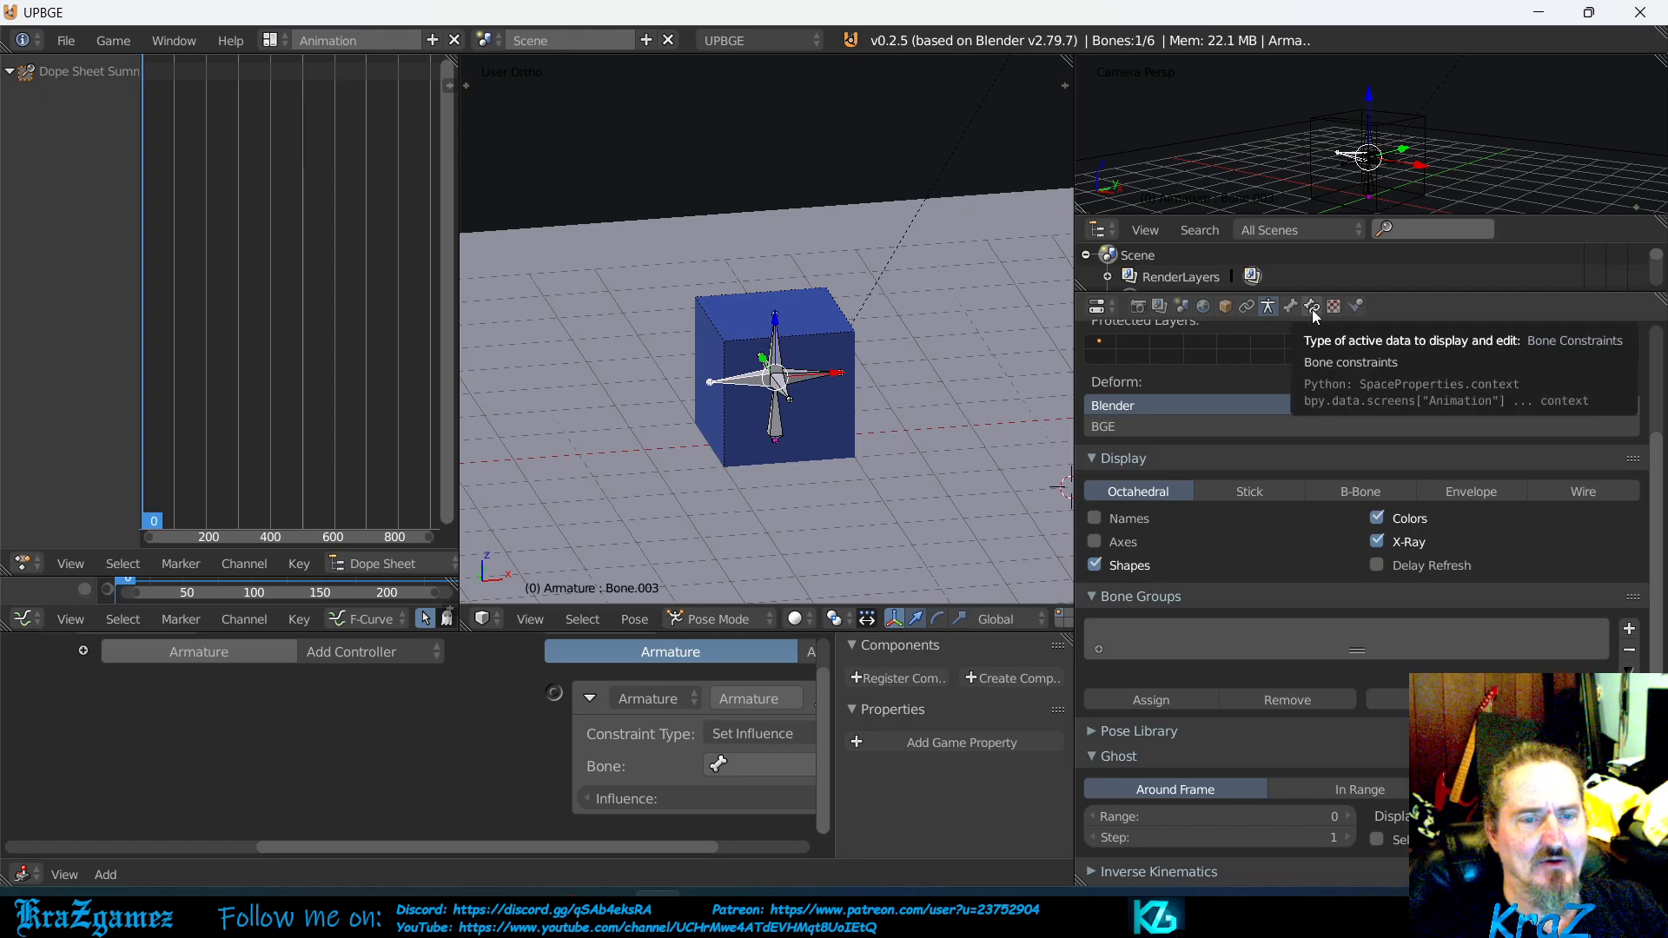
- Show the bone constraint settings of Bone.003 instead of the object constraints, and look through the constraint types on offer
{"action": "left_click", "coordinate": [1247, 306]}
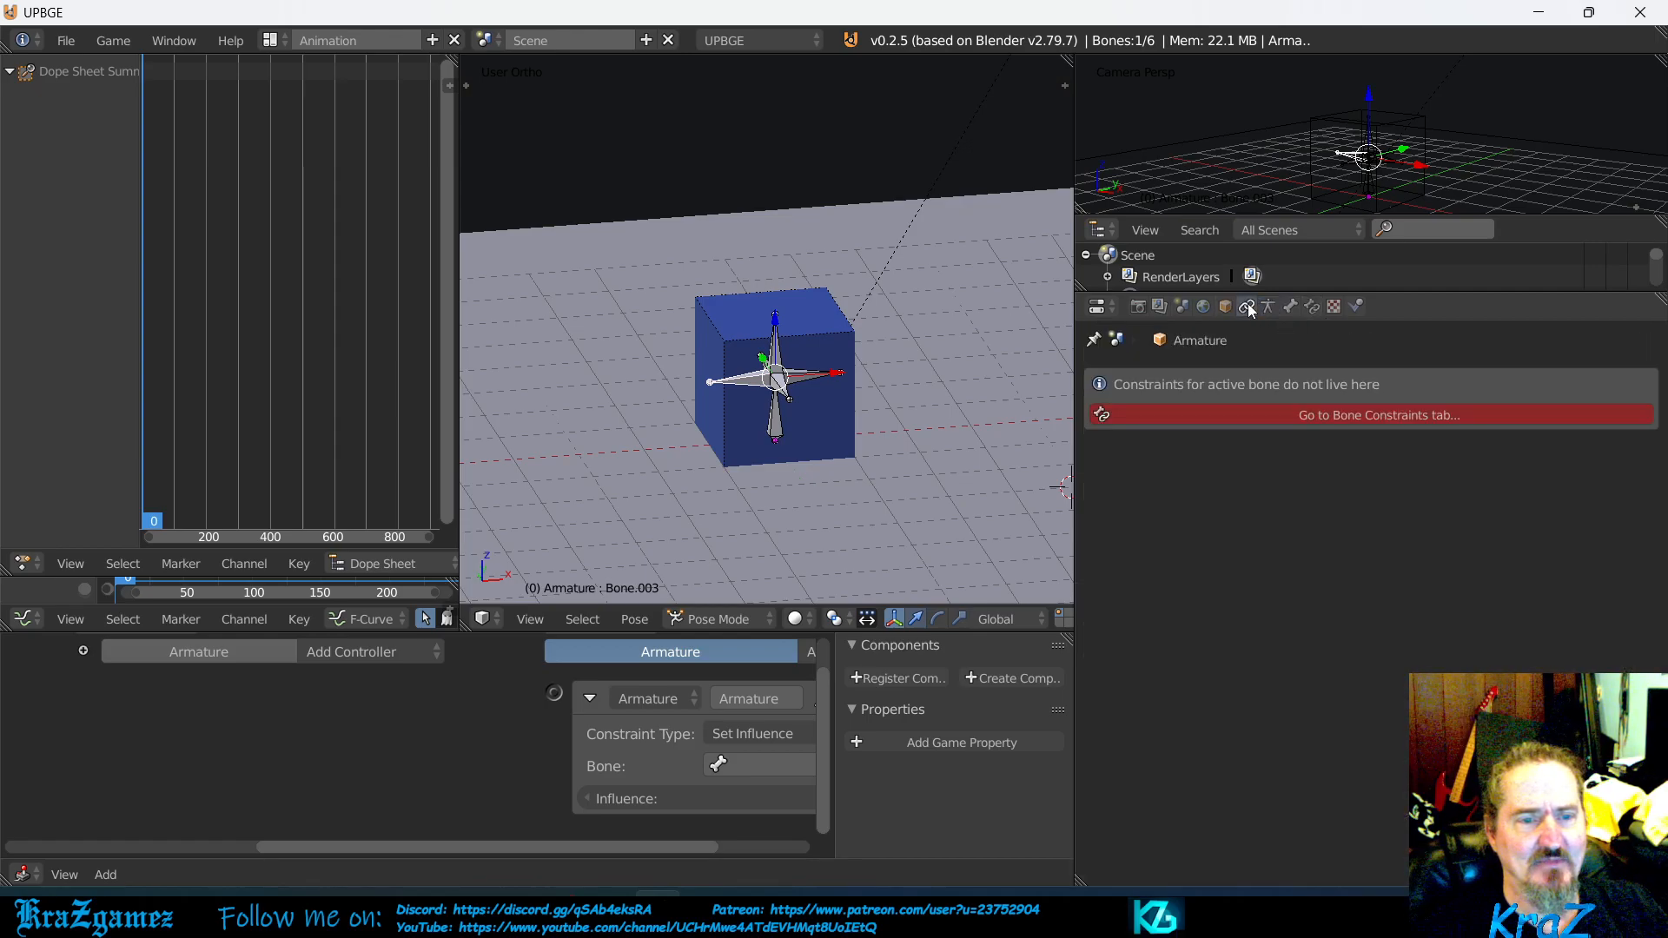
{"action": "left_click", "coordinate": [1338, 414]}
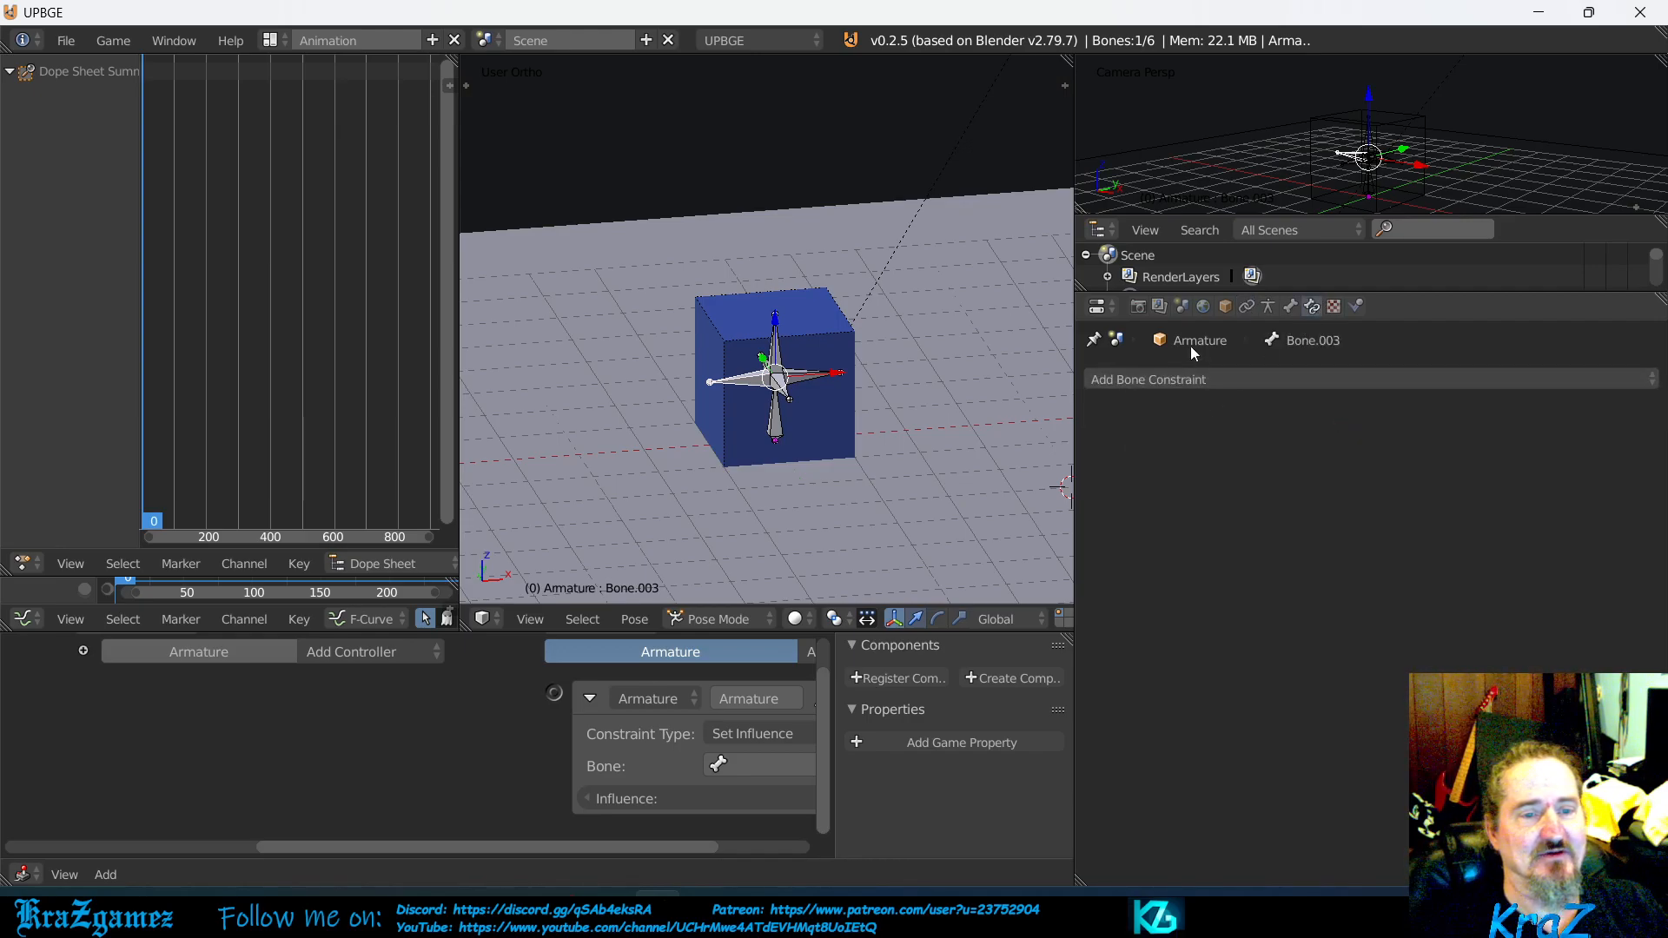
{"action": "left_click", "coordinate": [1248, 309]}
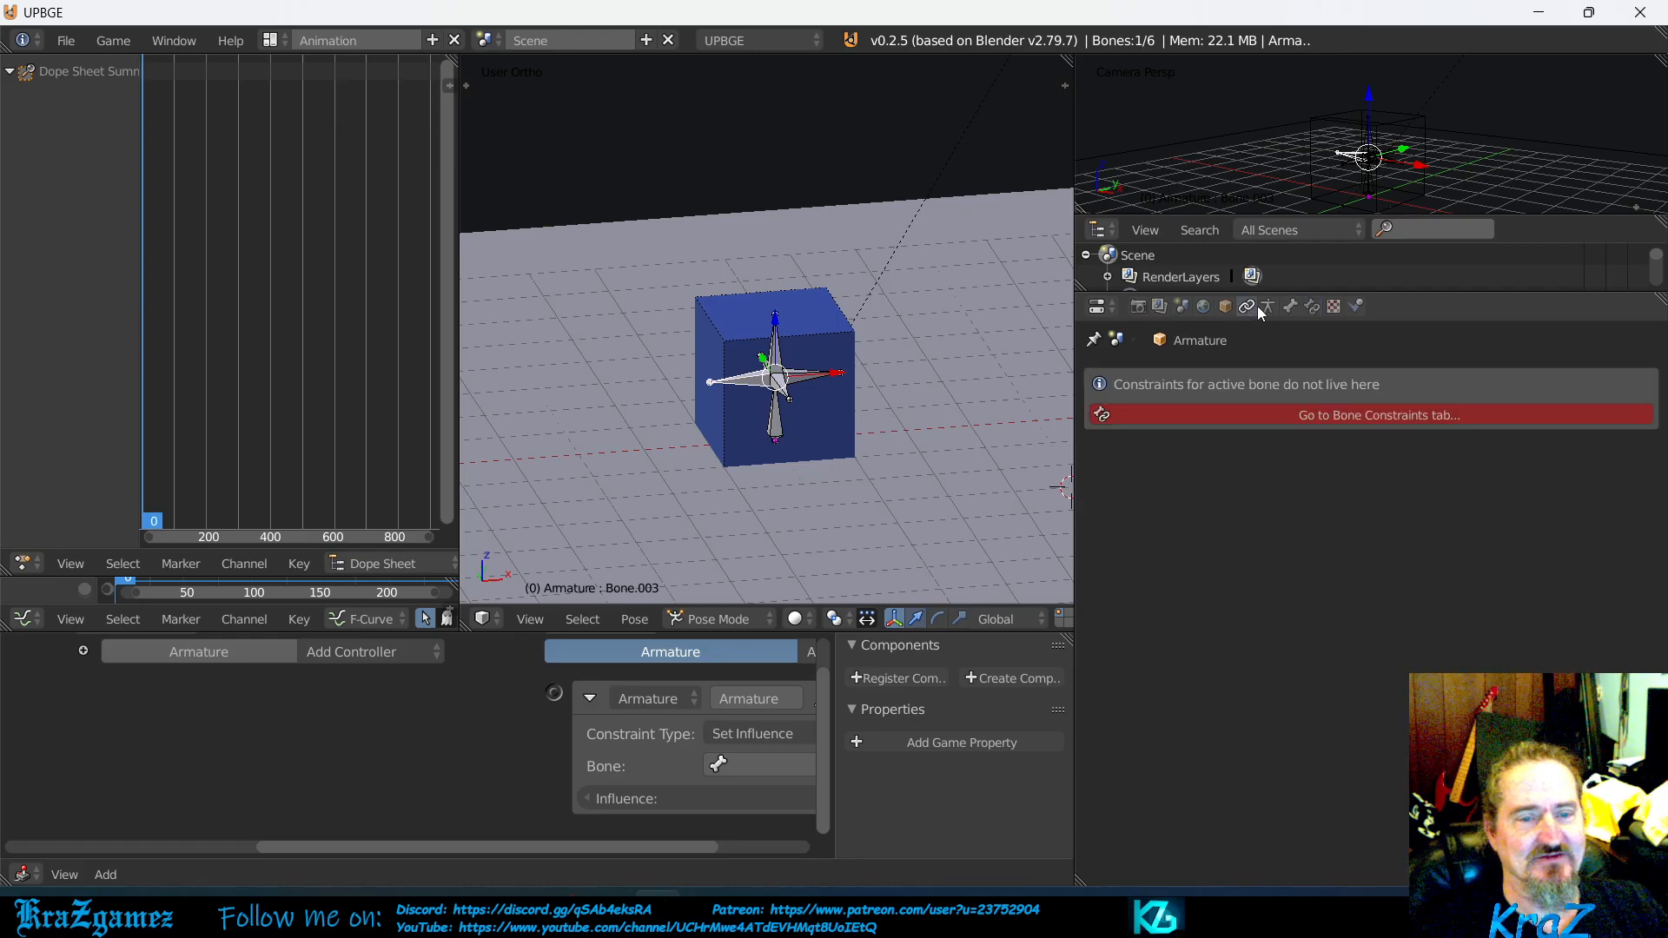
{"action": "left_click", "coordinate": [1313, 308]}
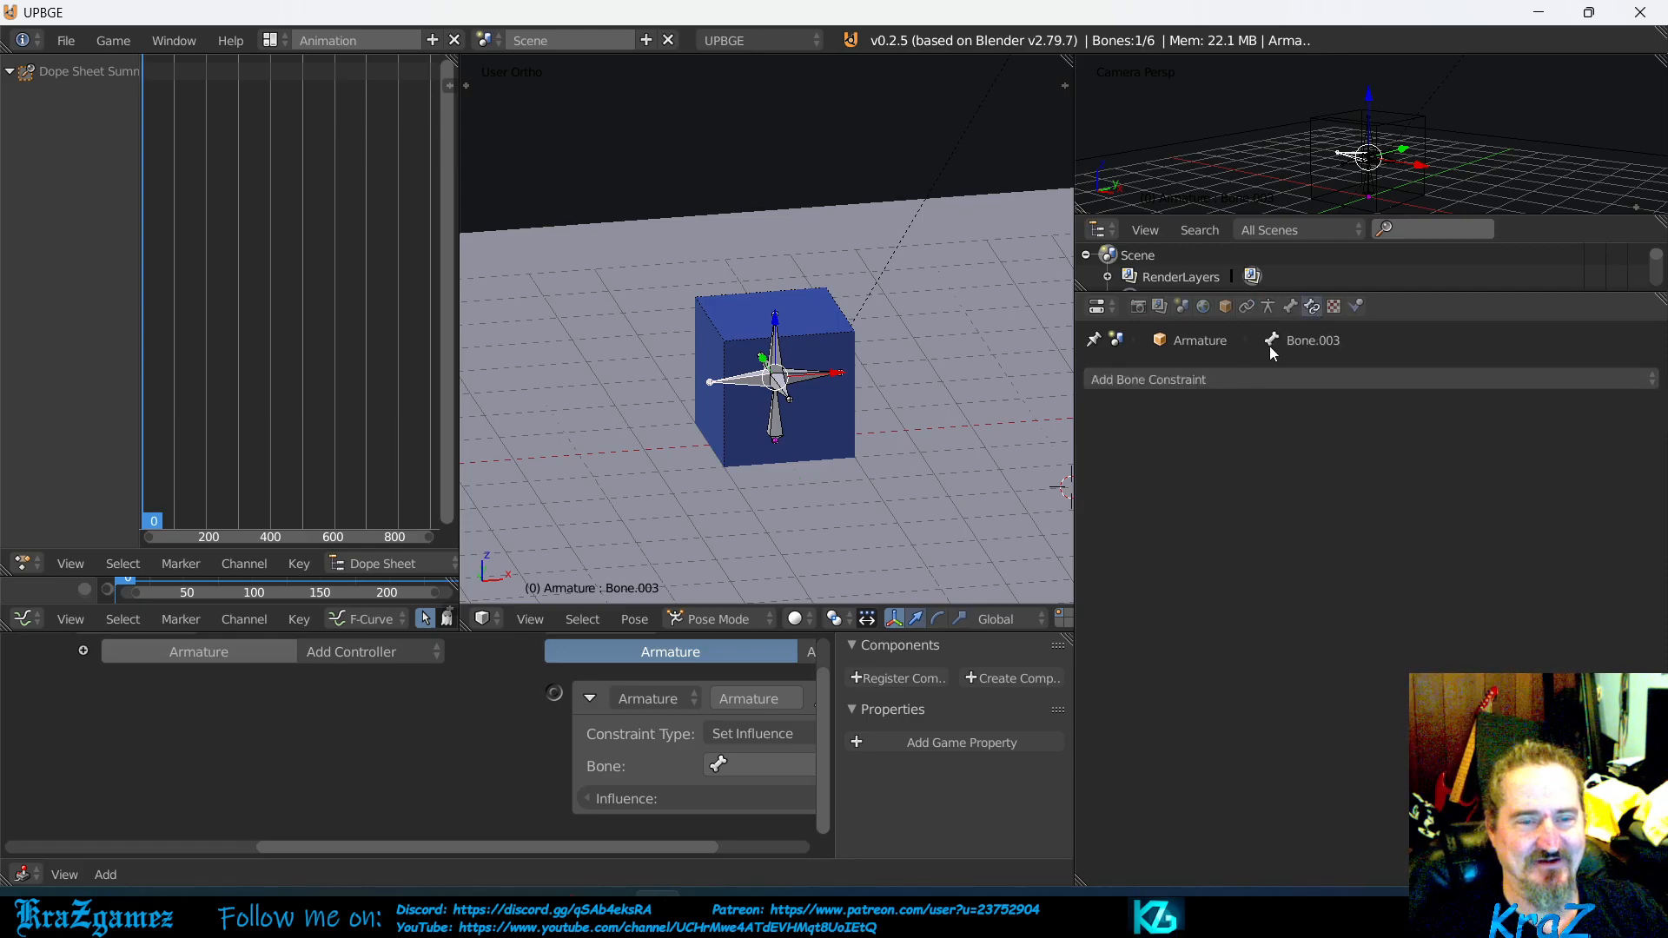
{"action": "left_click", "coordinate": [1169, 380]}
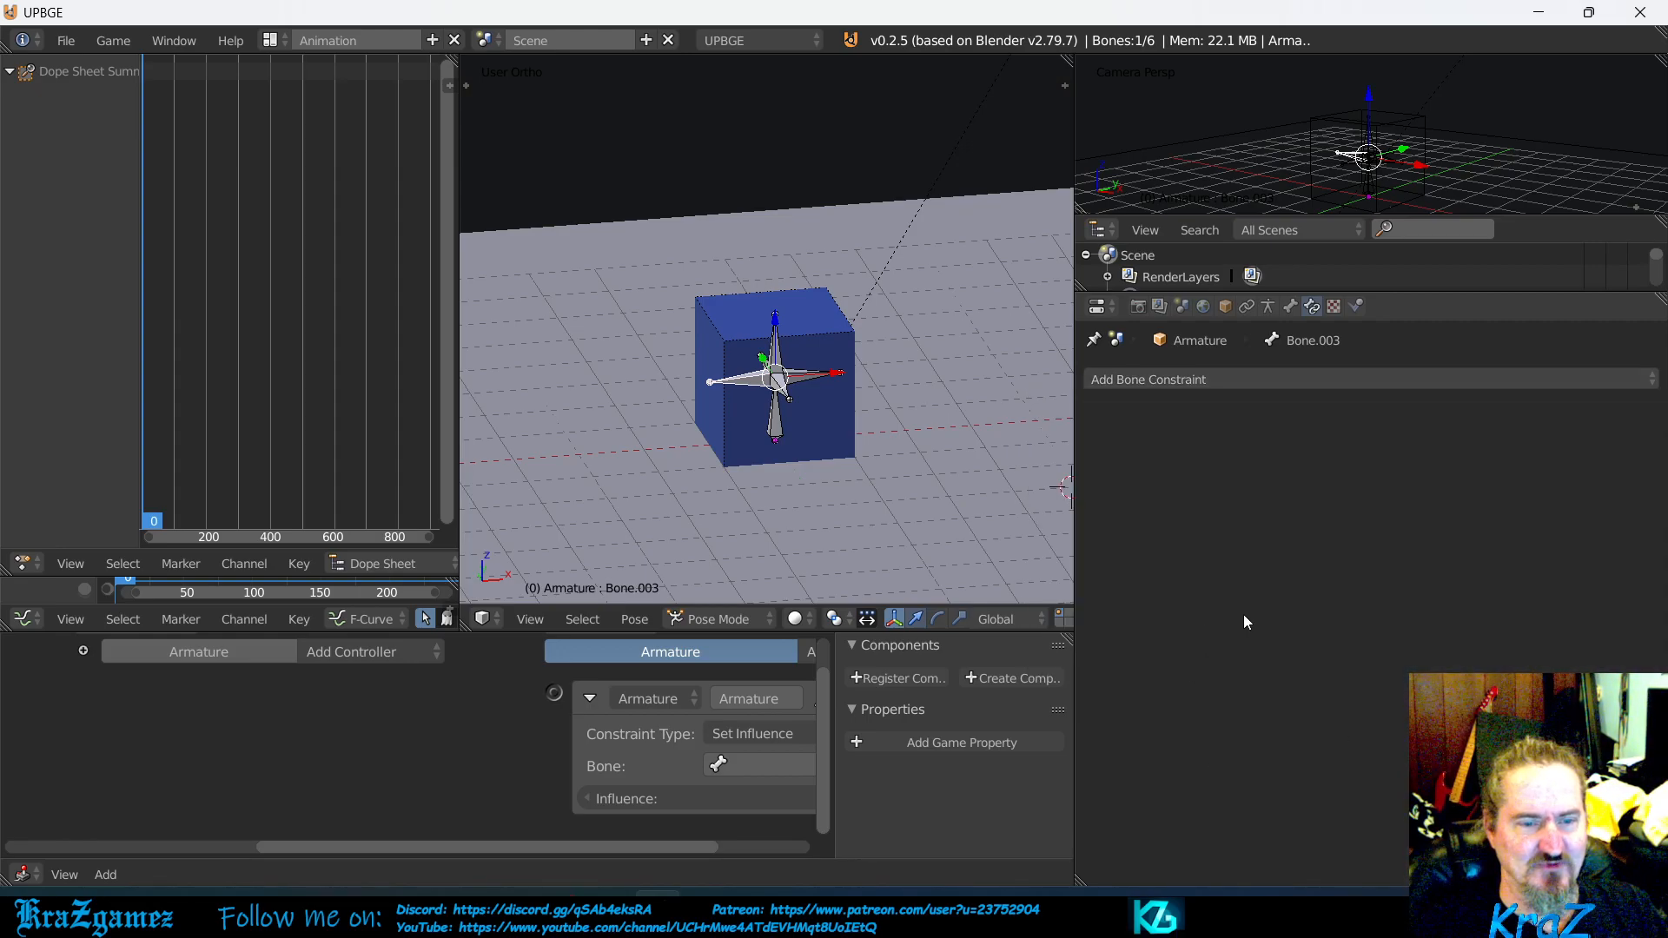
{"action": "left_click", "coordinate": [1225, 380]}
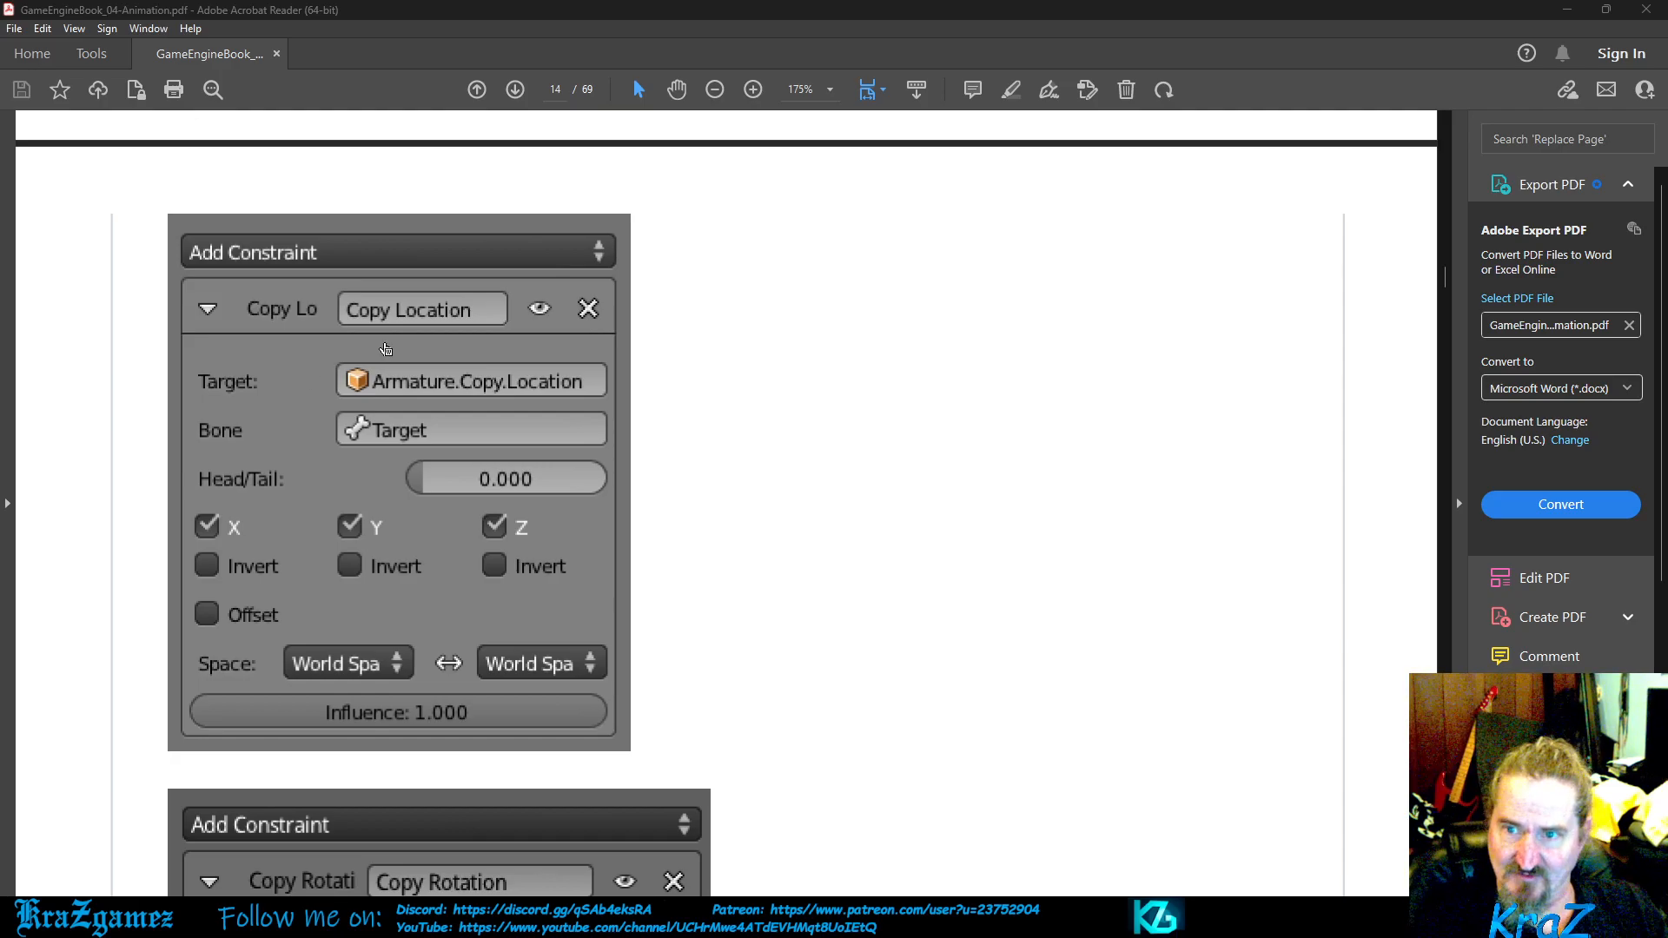
- Read the book's section on Copy Location, Rotation and Scale with its figures, and return to UPBGE
{"action": "scroll", "coordinate": [484, 453], "scroll_direction": "down", "scroll_amount": 5}
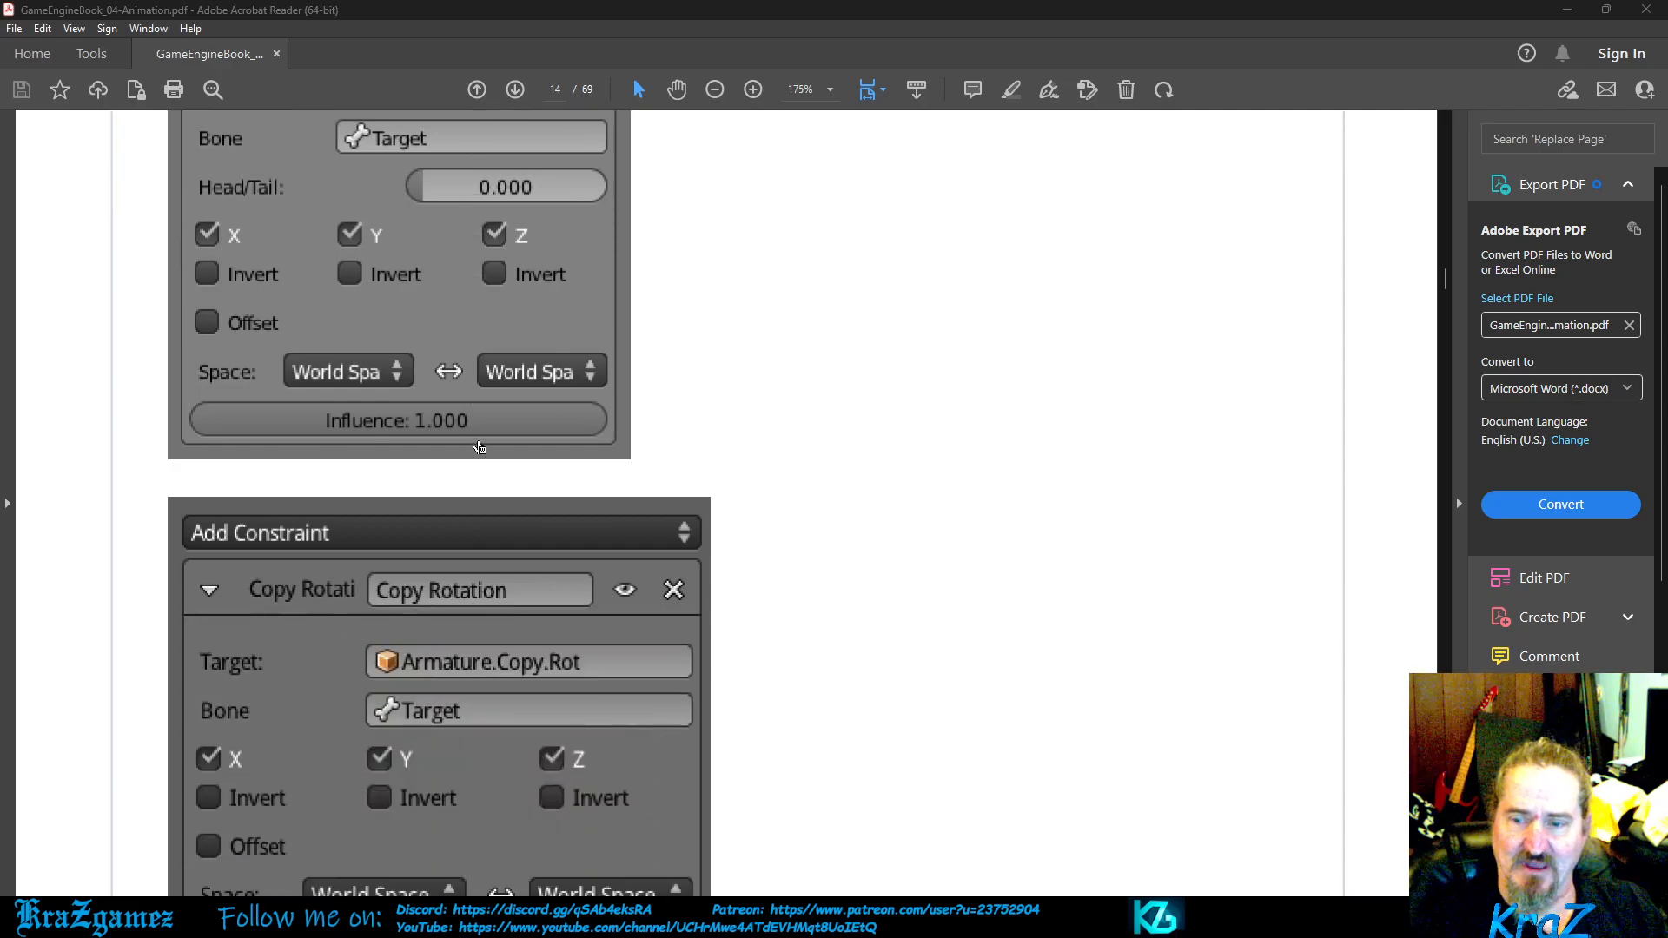
{"action": "scroll", "coordinate": [484, 453], "scroll_direction": "down", "scroll_amount": 2}
{"action": "scroll", "coordinate": [484, 448], "scroll_direction": "up", "scroll_amount": 8}
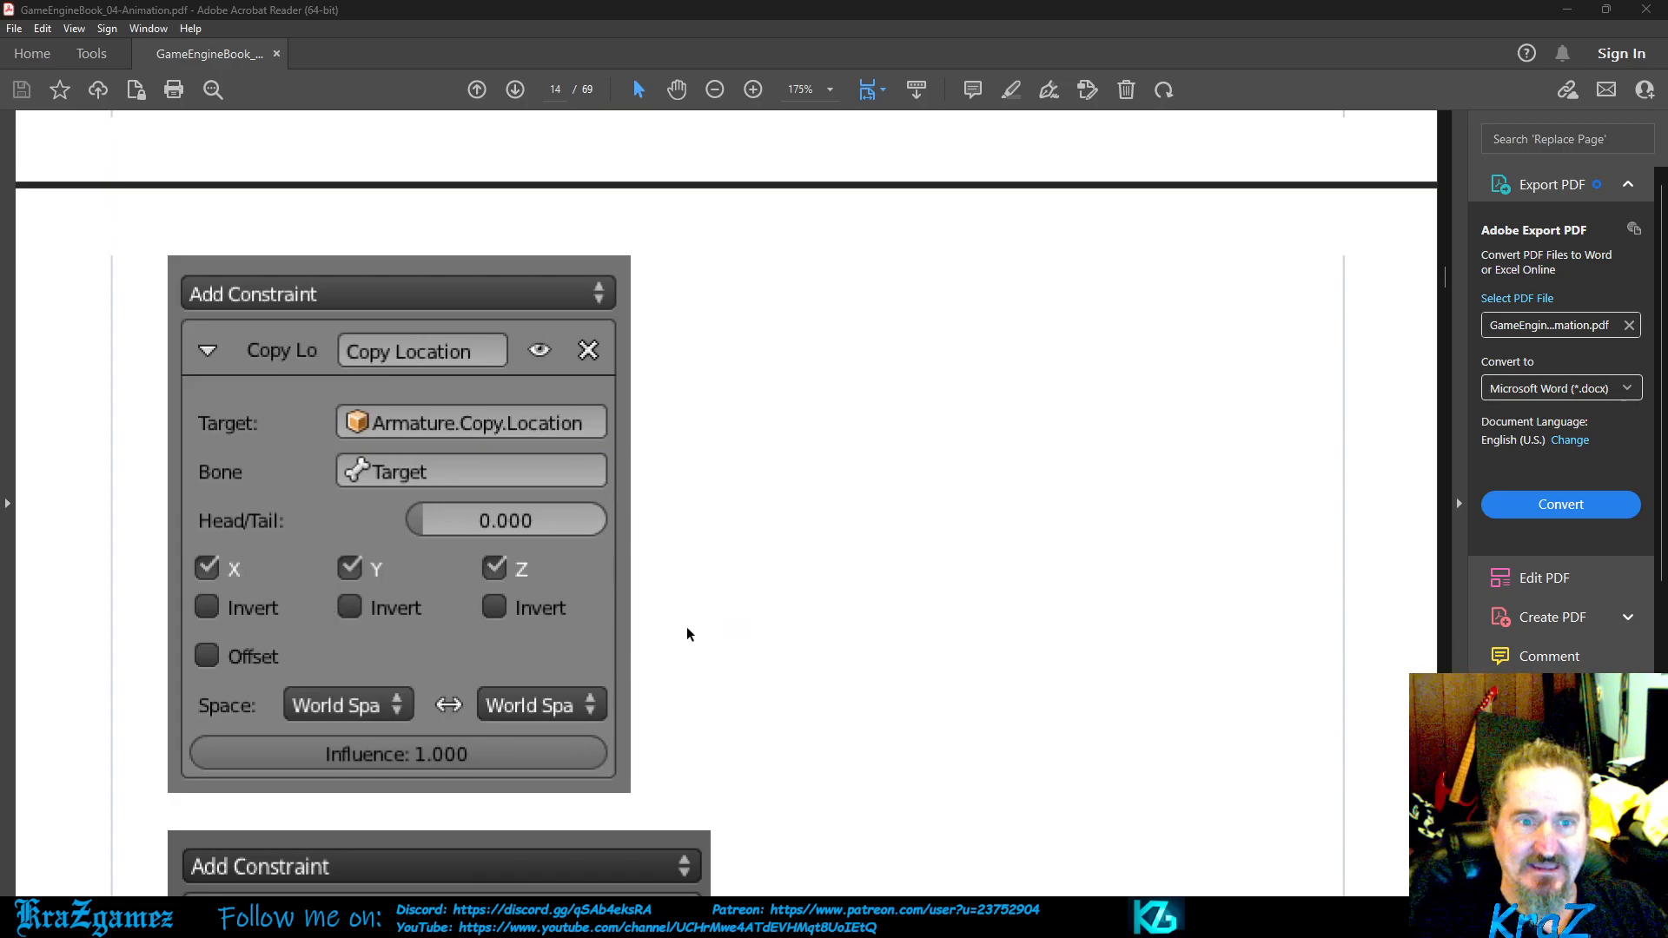
{"action": "scroll", "coordinate": [691, 635], "scroll_direction": "down", "scroll_amount": 5}
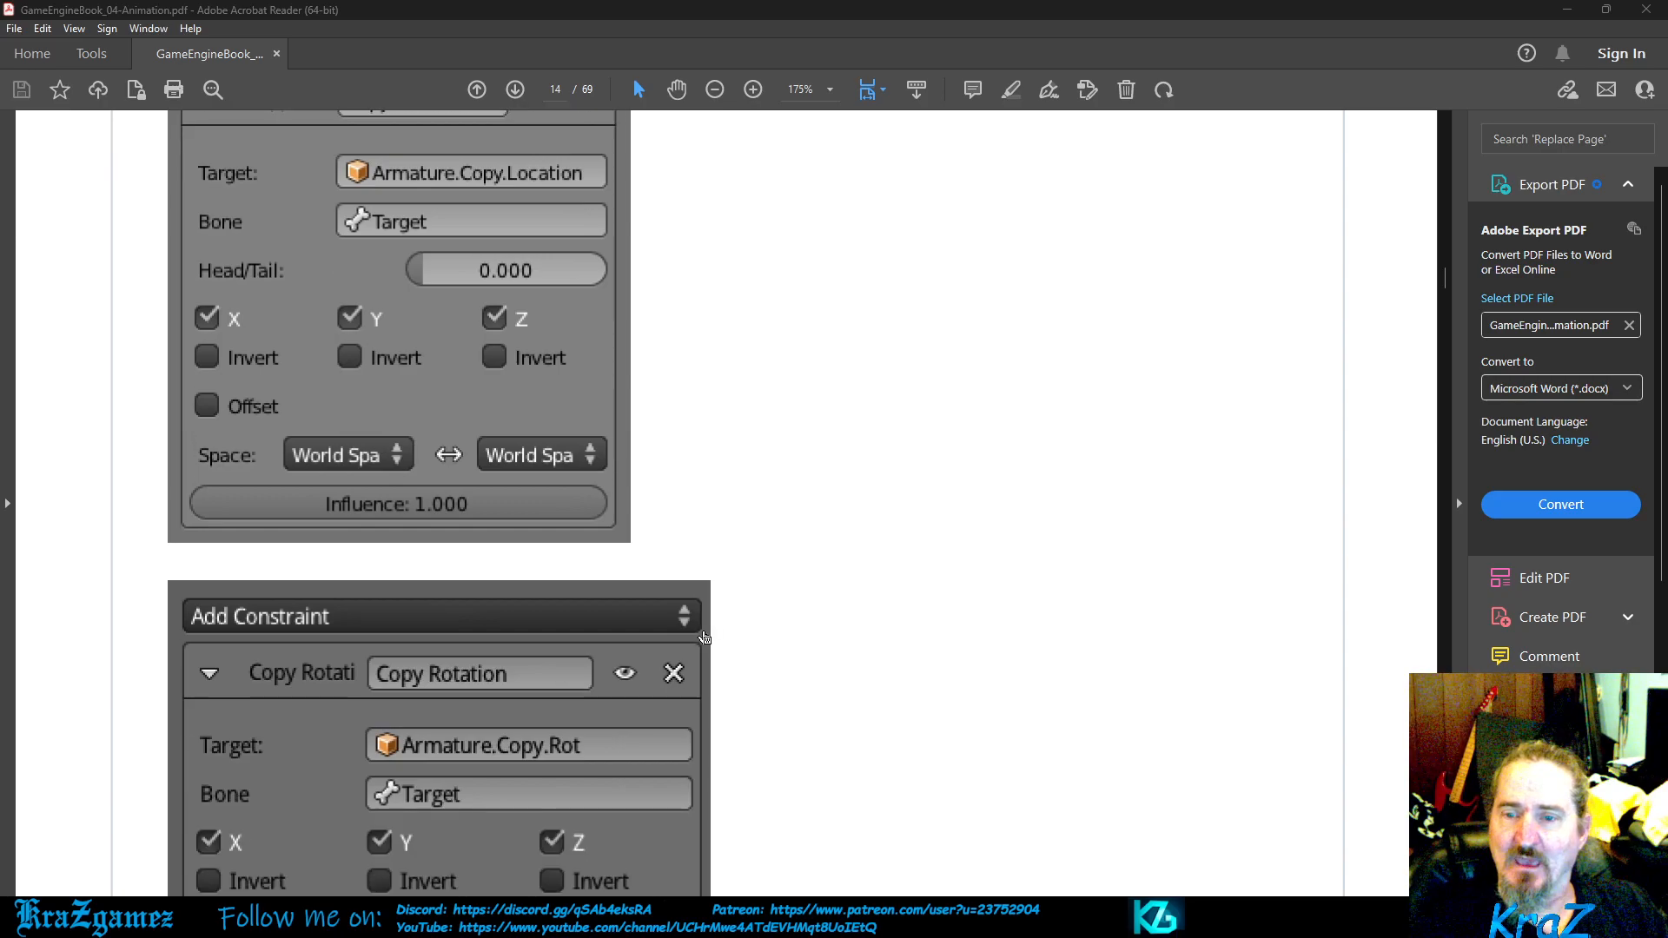
{"action": "scroll", "coordinate": [708, 637], "scroll_direction": "up", "scroll_amount": 10}
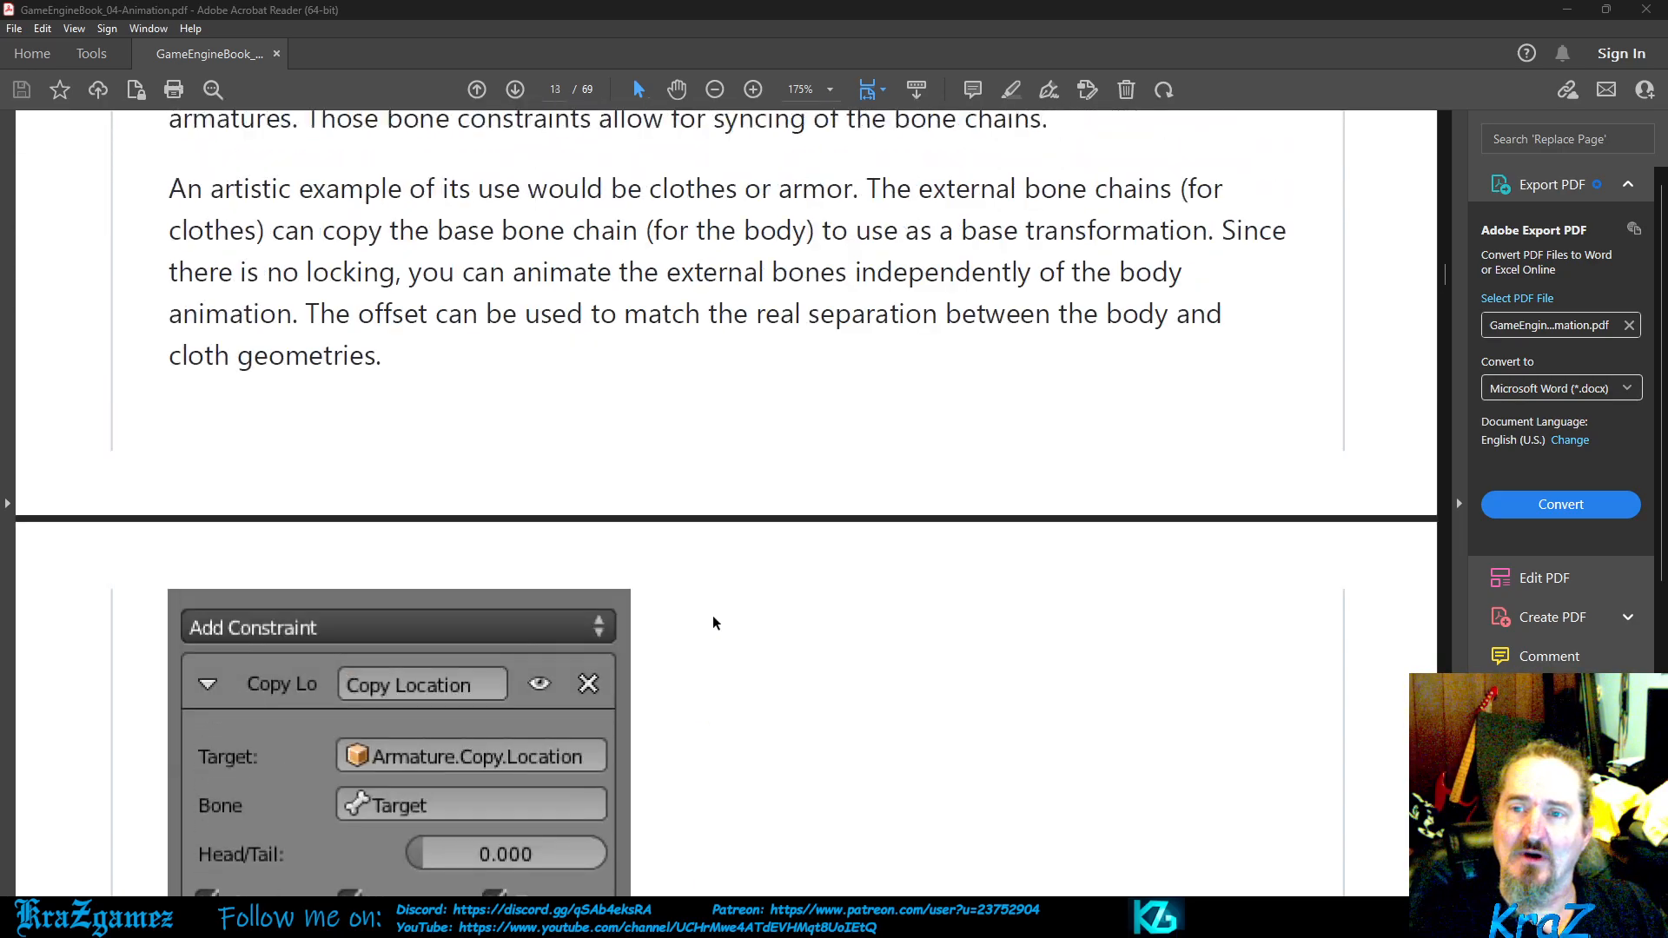
{"action": "scroll", "coordinate": [712, 621], "scroll_direction": "up", "scroll_amount": 3}
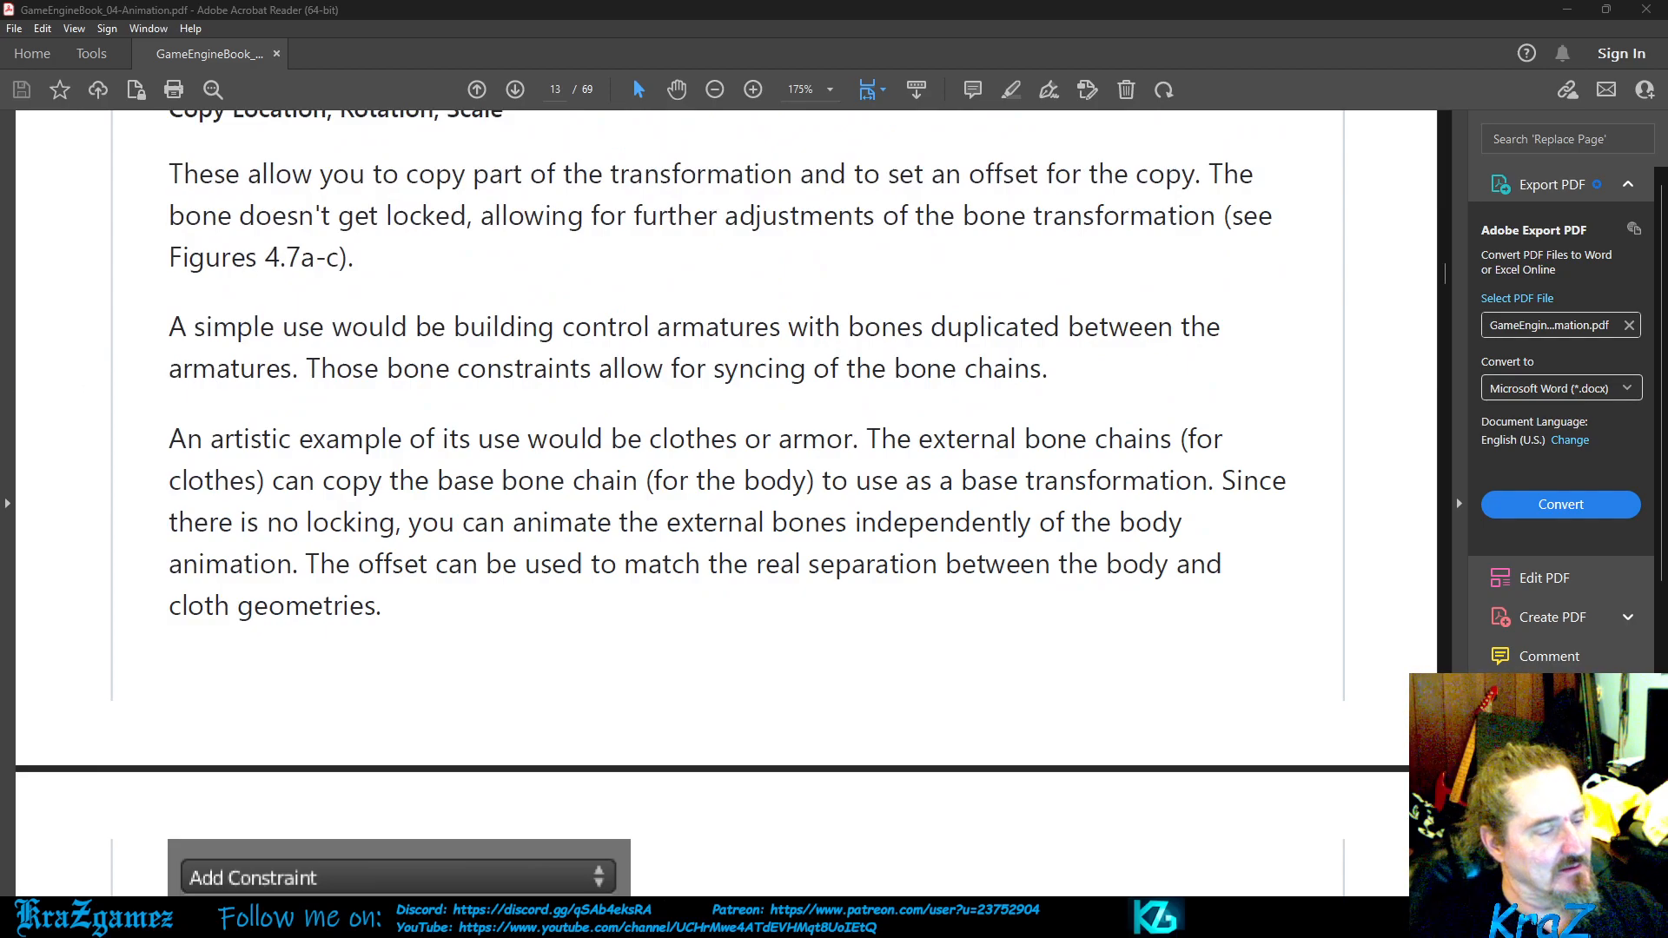
{"action": "key", "text": "alt+Tab"}
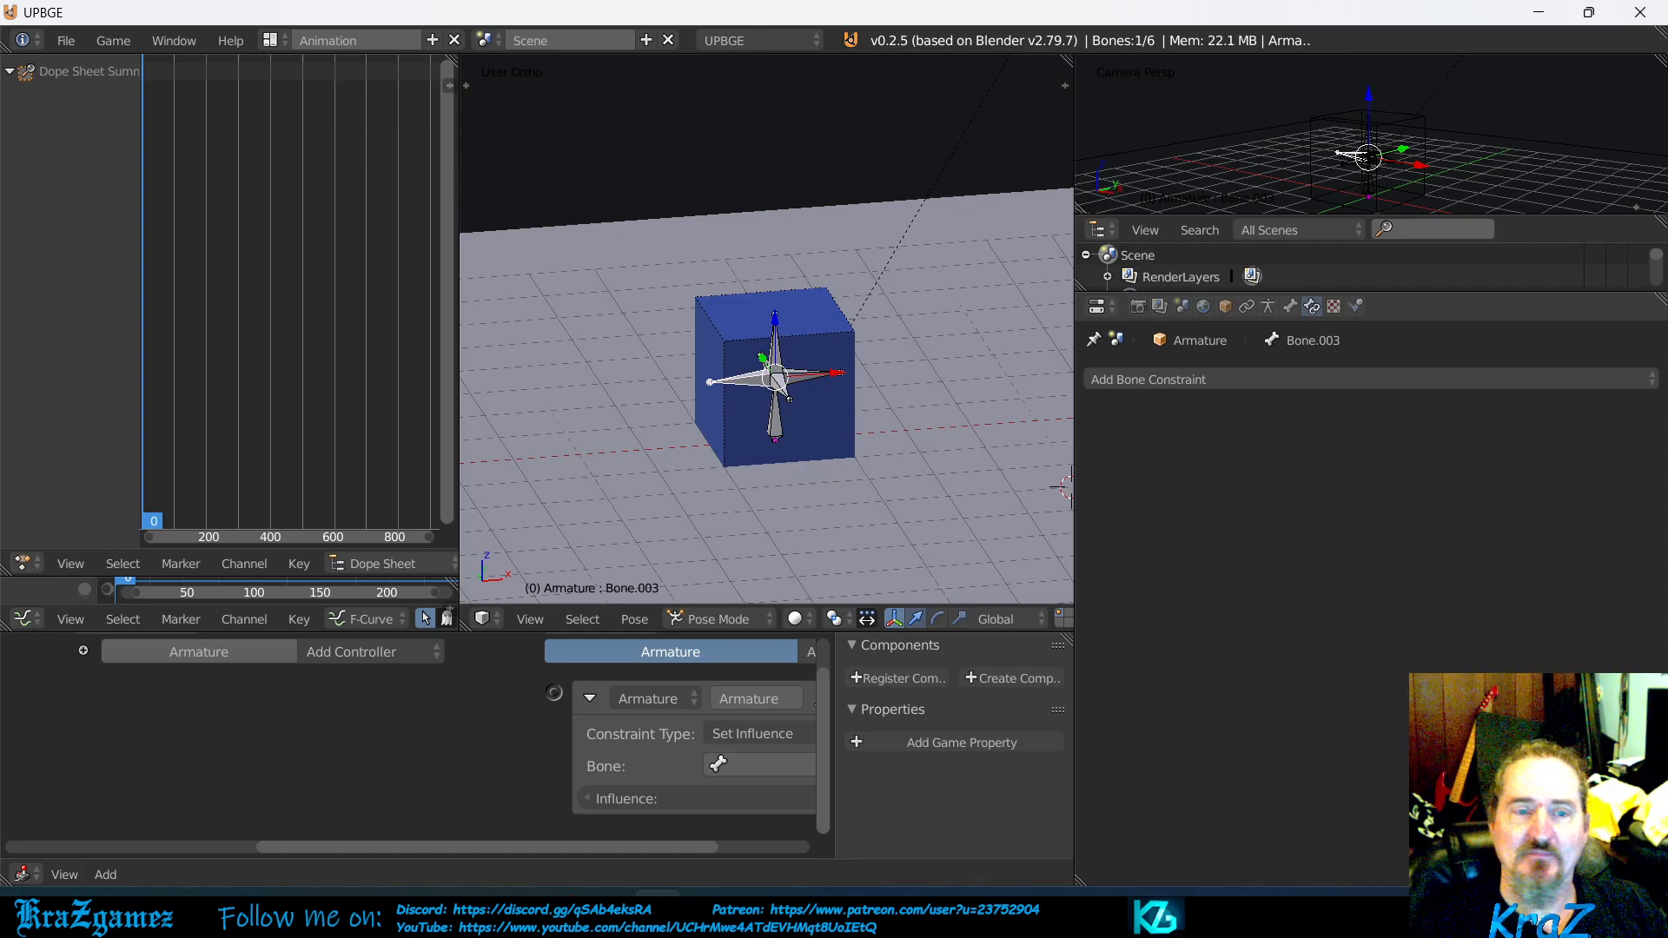
- Try a Copy Transforms constraint on Bone.003 with its influence at 0.973, and remove the constraint
{"action": "left_click", "coordinate": [1143, 379]}
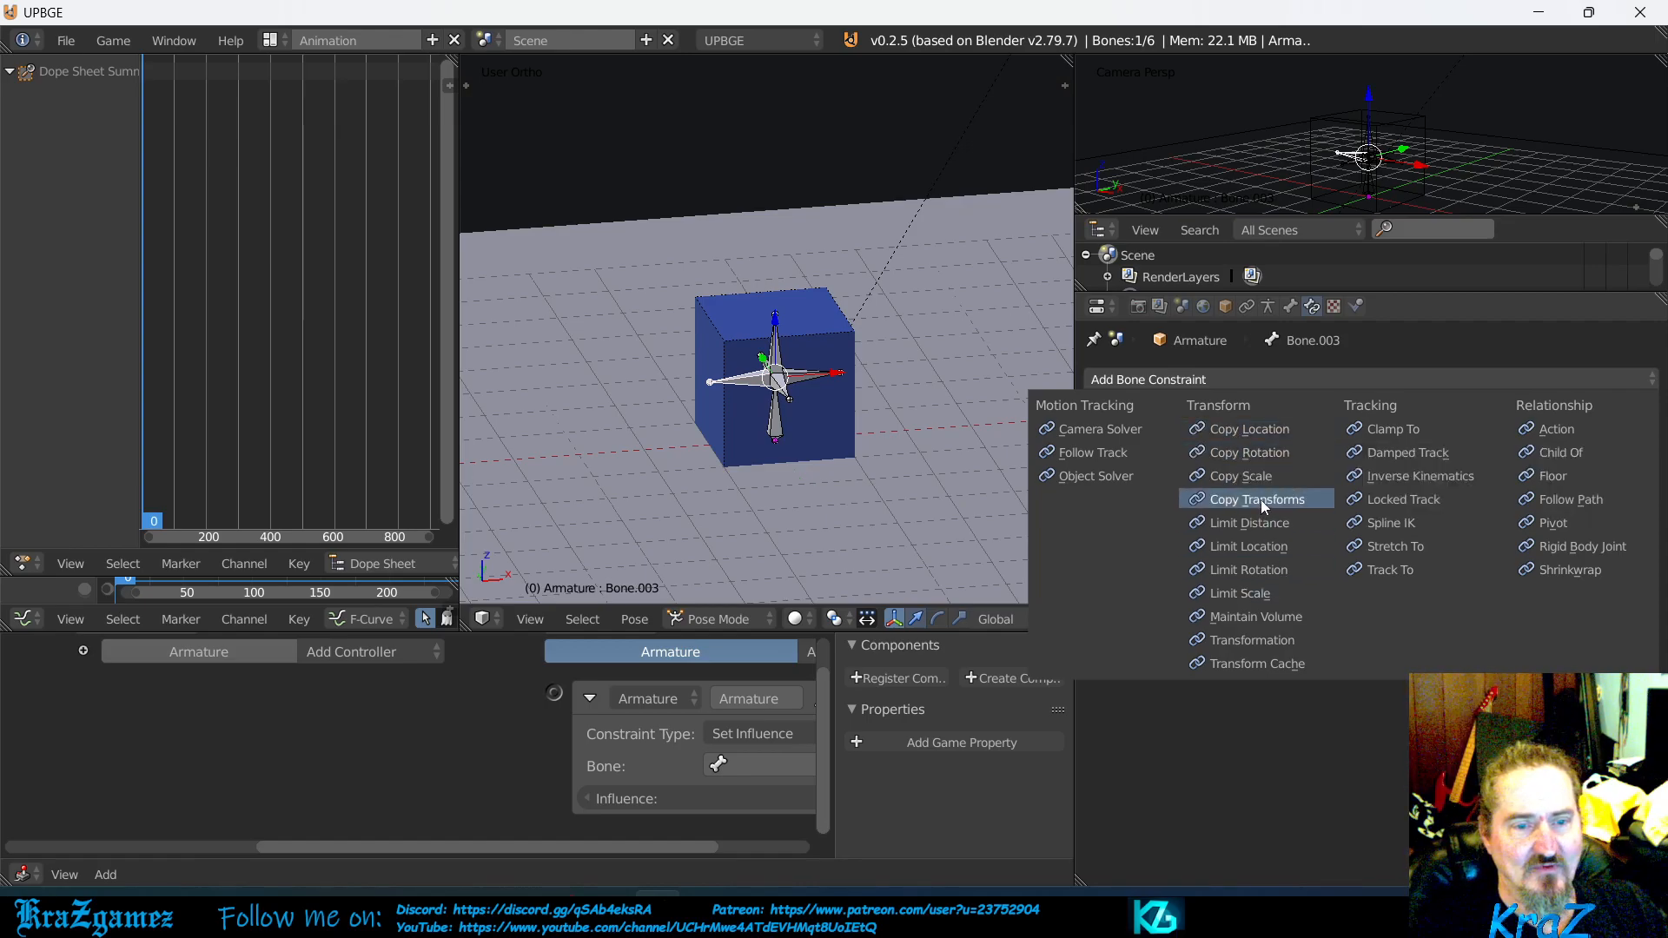
{"action": "left_click", "coordinate": [1261, 501]}
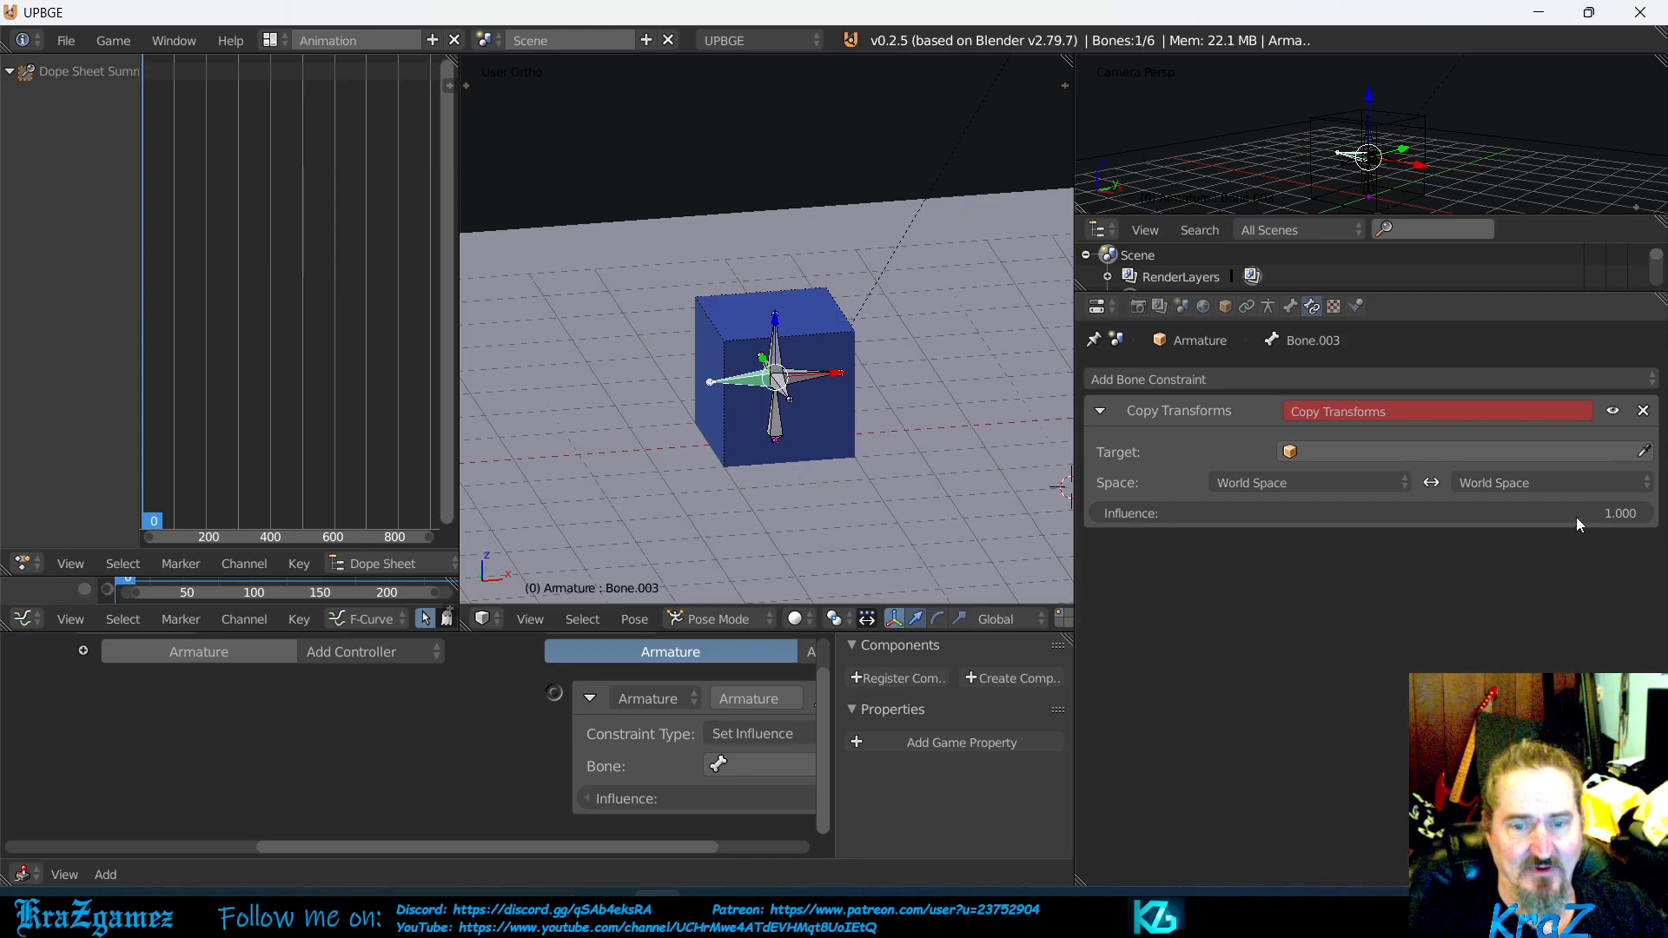
{"action": "left_click_drag", "start_coordinate": [1577, 516], "coordinate": [1642, 518]}
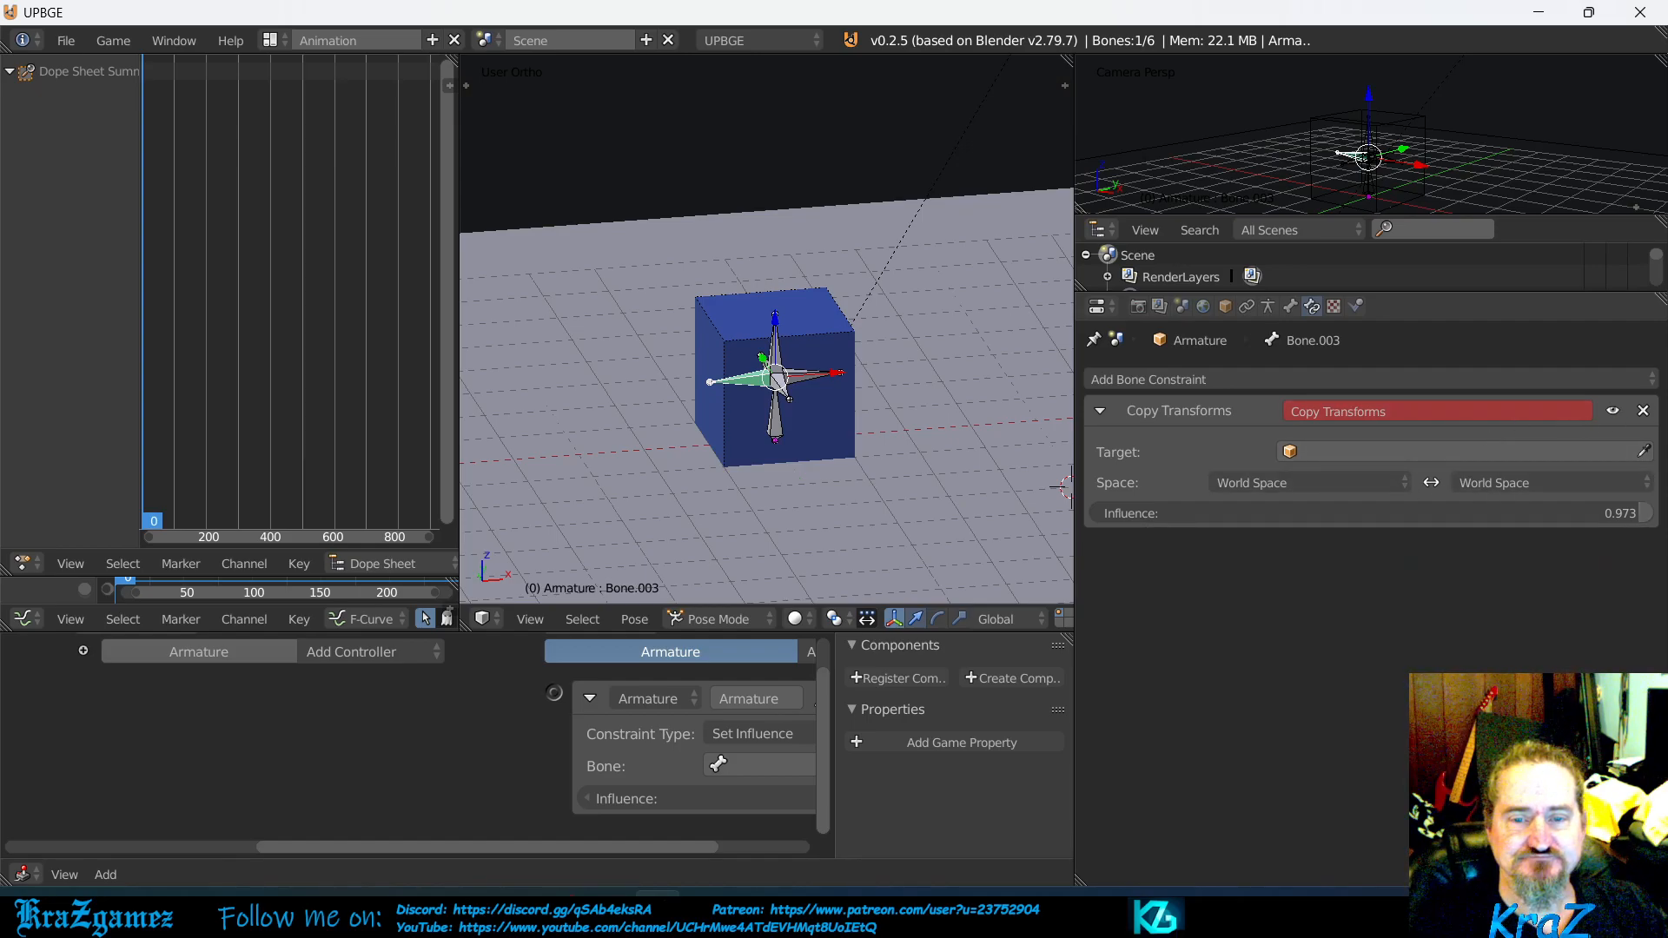
{"action": "left_click", "coordinate": [1643, 411]}
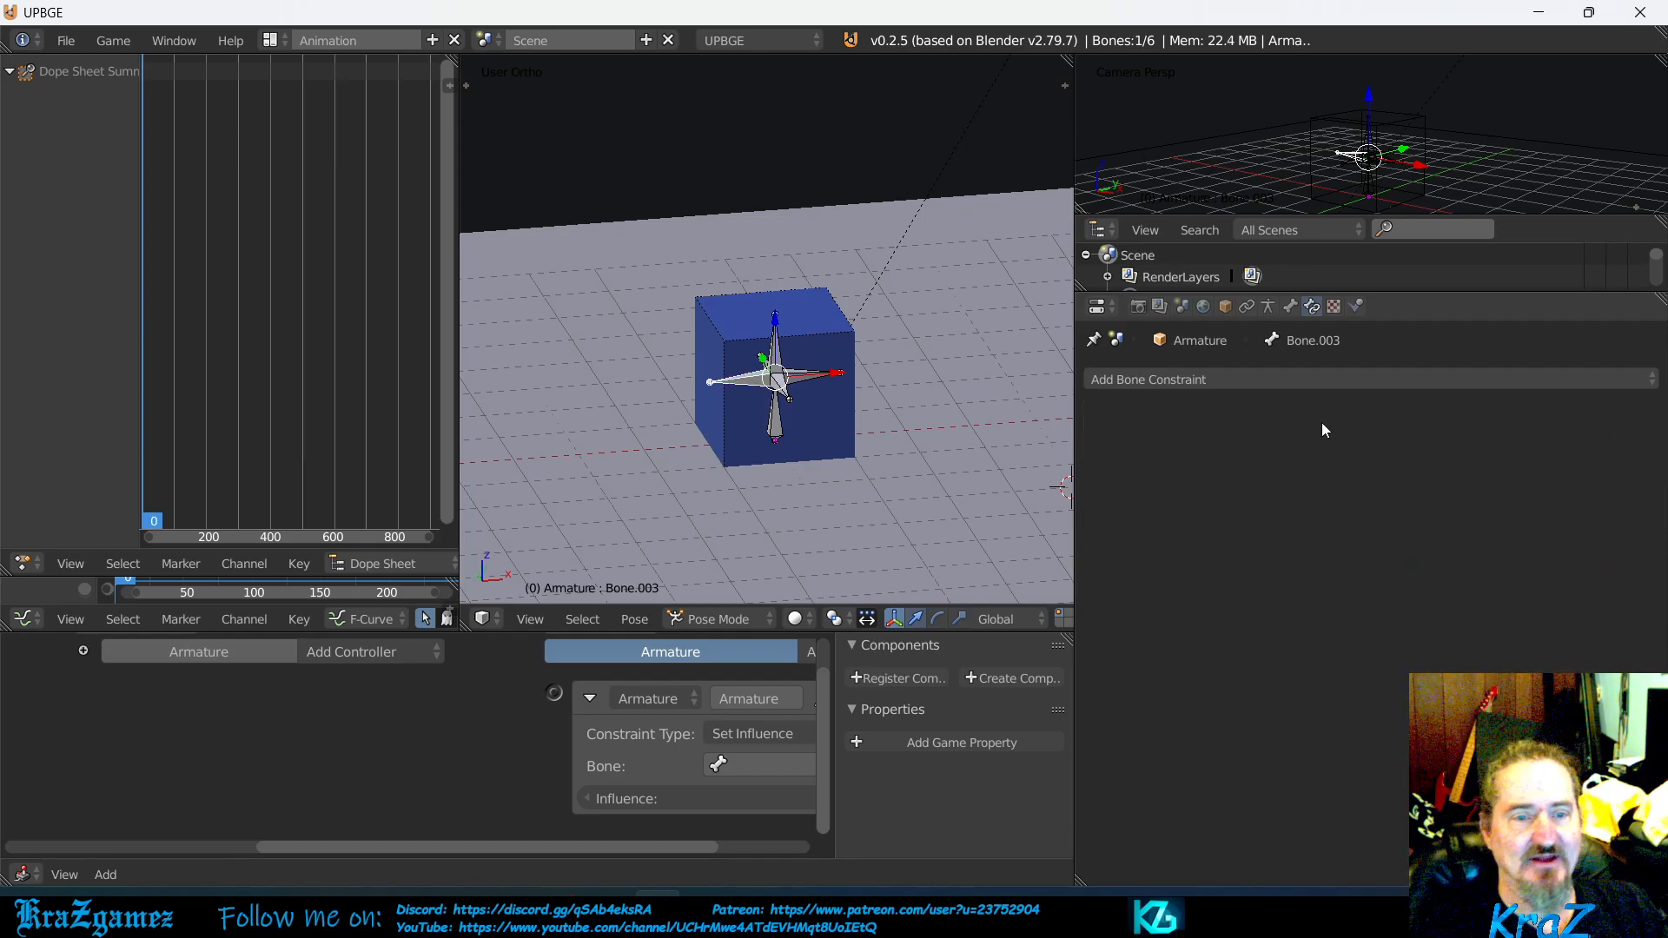
- Add a Copy Transforms constraint to Bone.003 with Armature as target and Bone.005 as the target bone
{"action": "left_click", "coordinate": [1237, 381]}
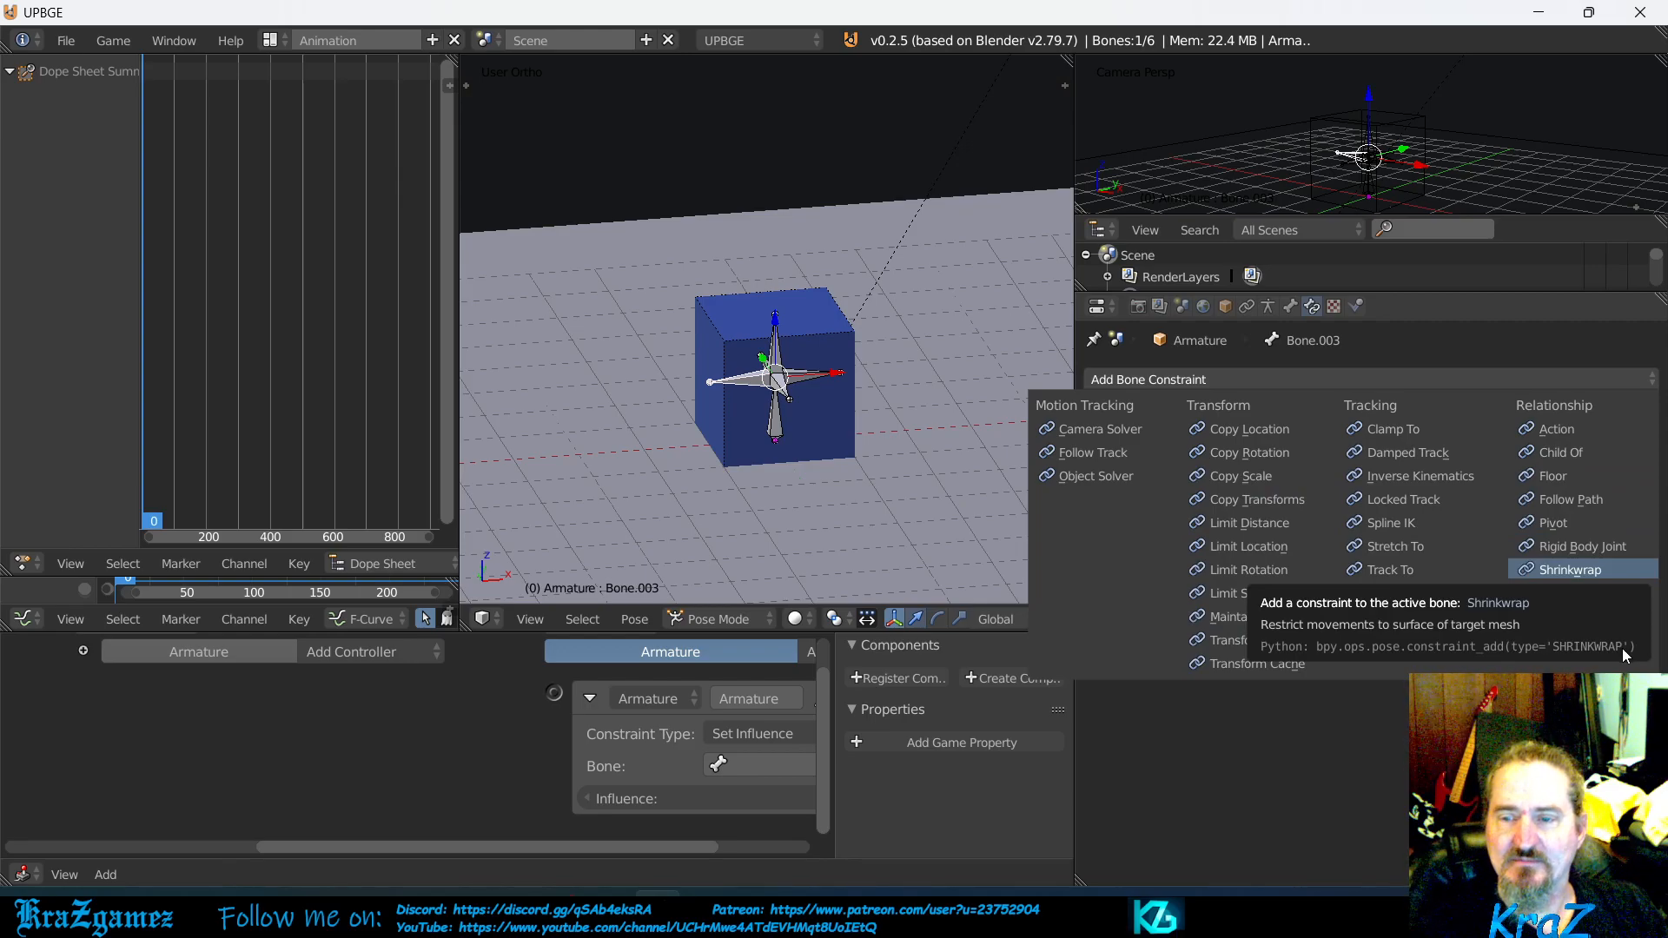
{"action": "left_click", "coordinate": [1268, 502]}
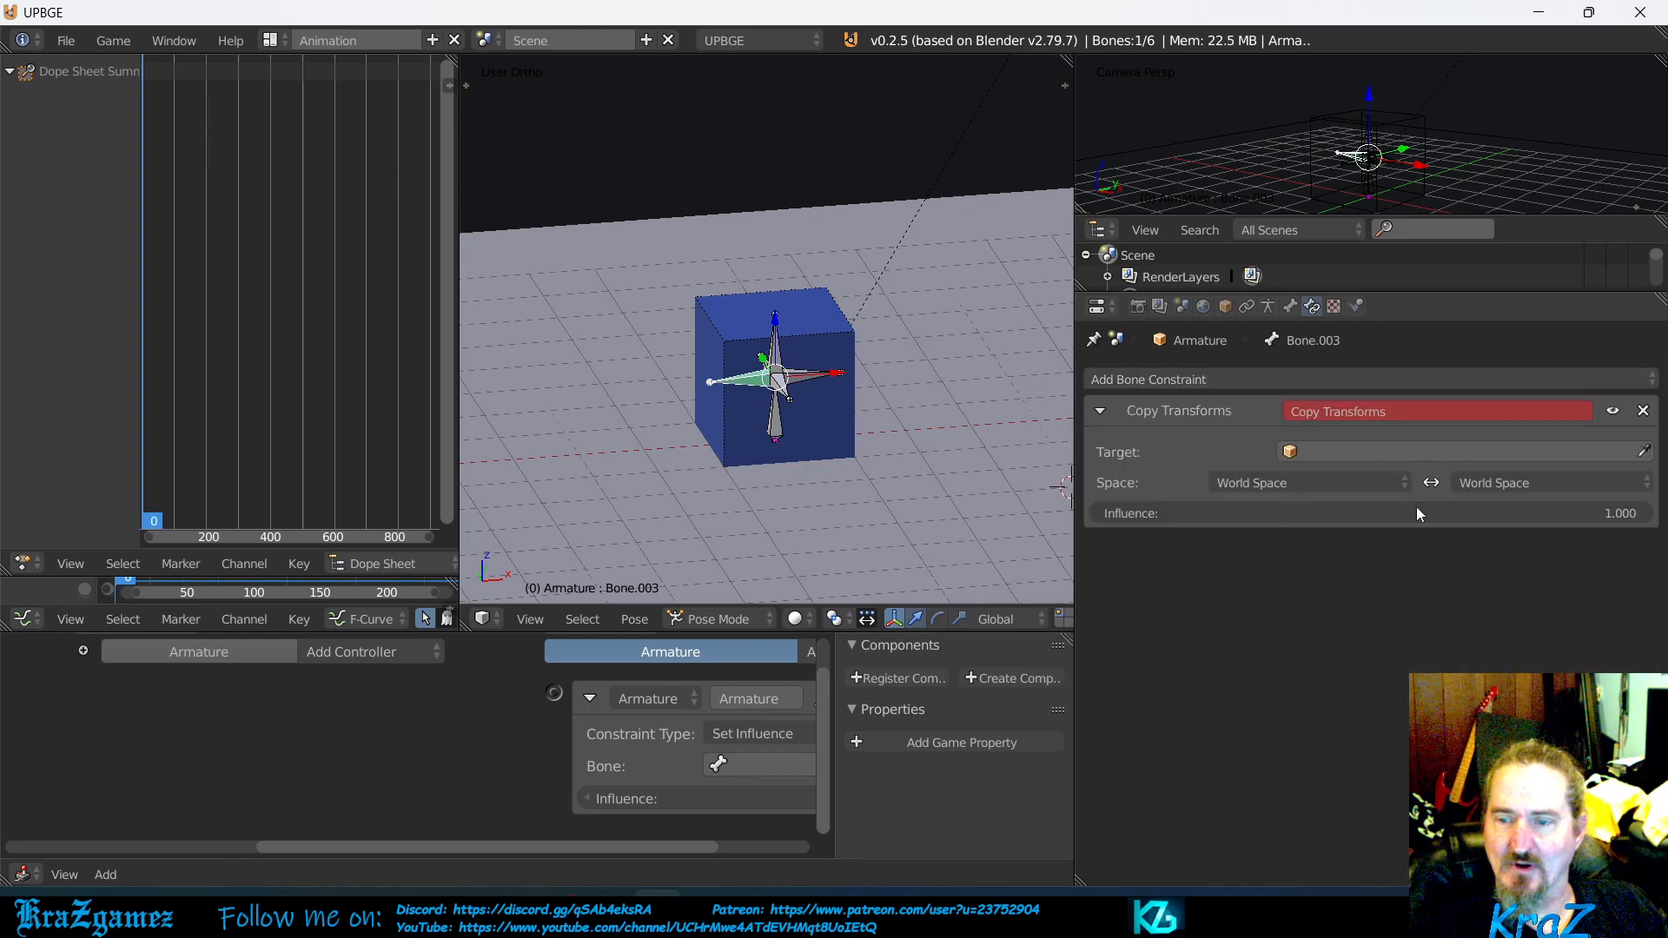
{"action": "left_click", "coordinate": [1355, 451]}
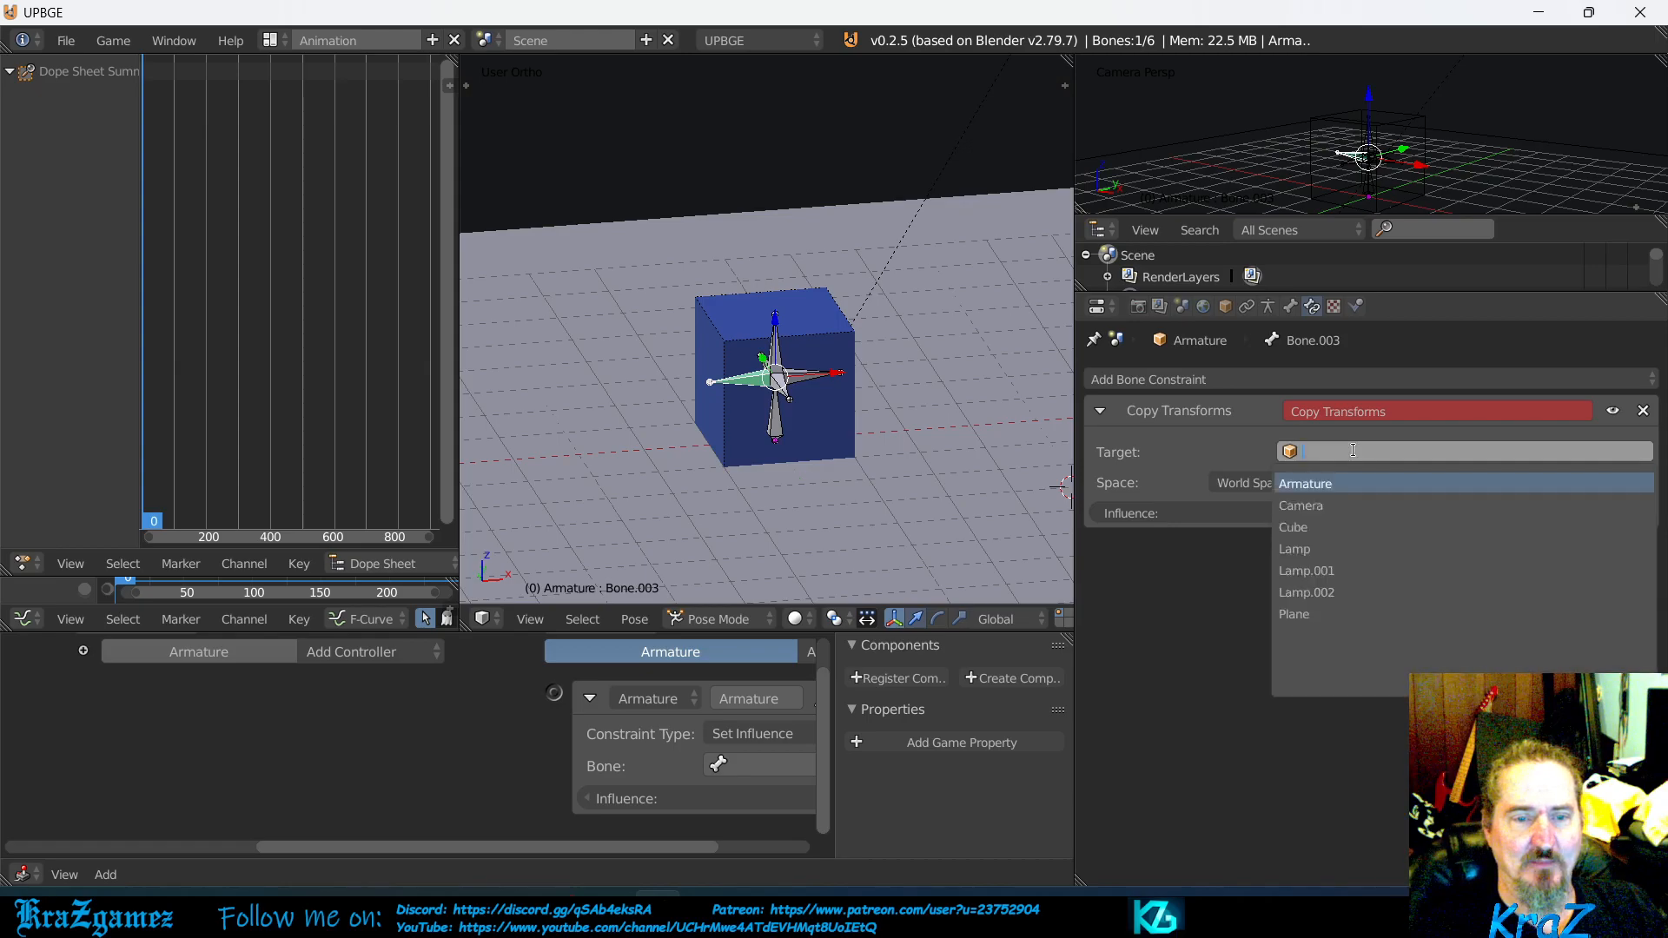
{"action": "left_click", "coordinate": [1335, 484]}
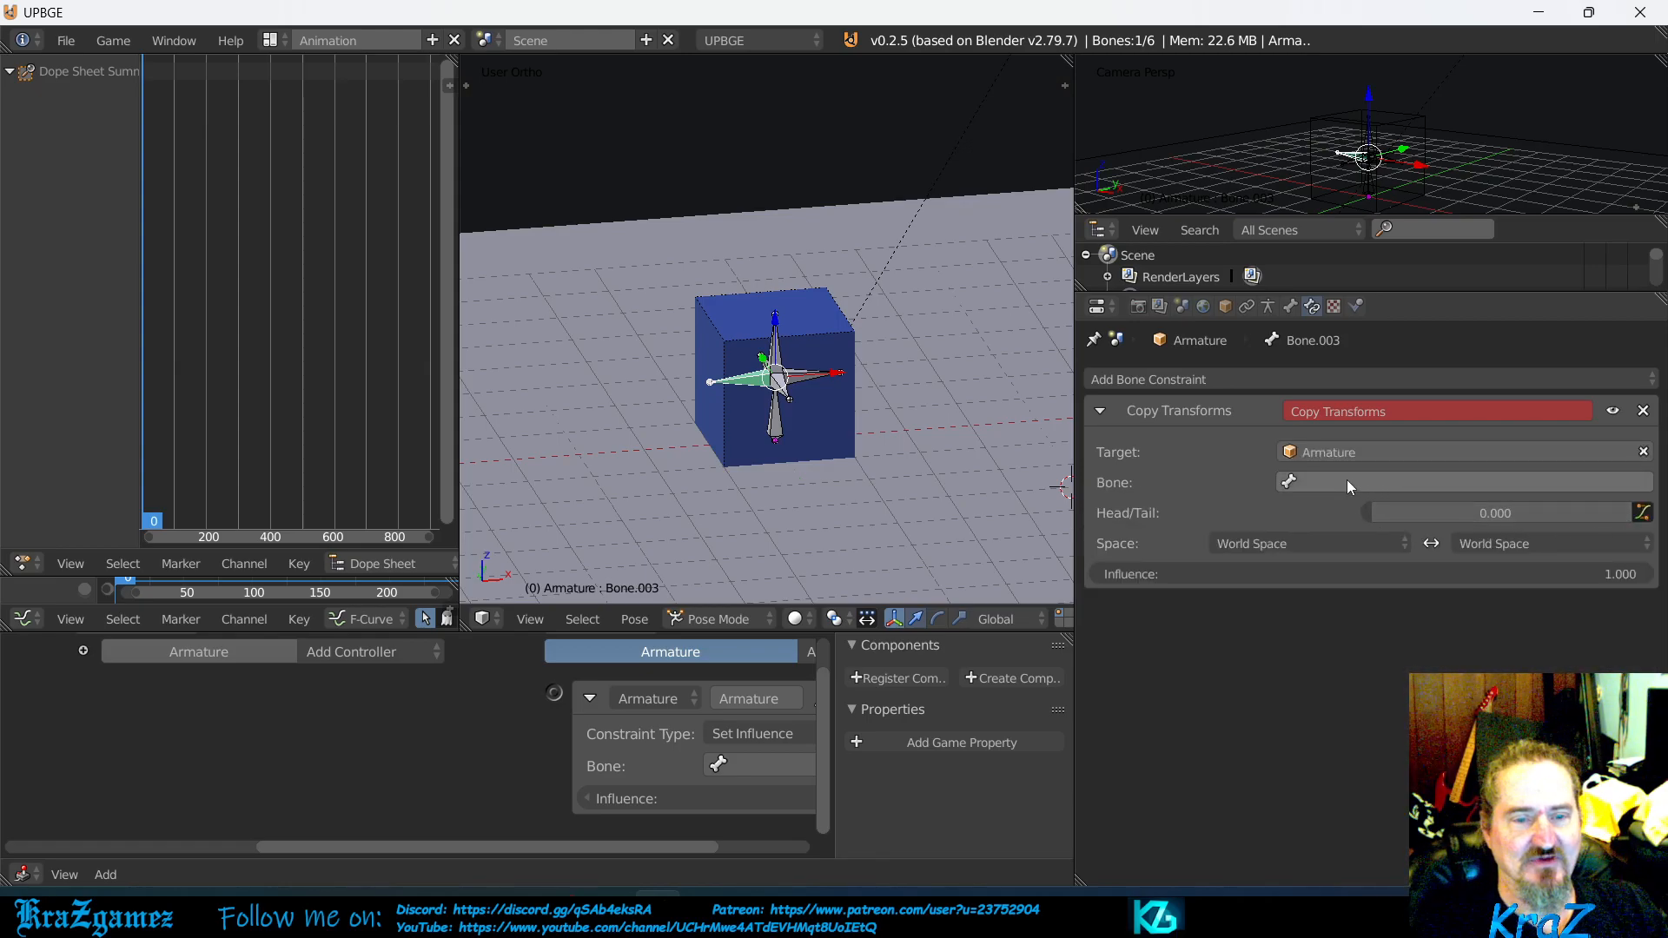
{"action": "left_click", "coordinate": [1347, 480]}
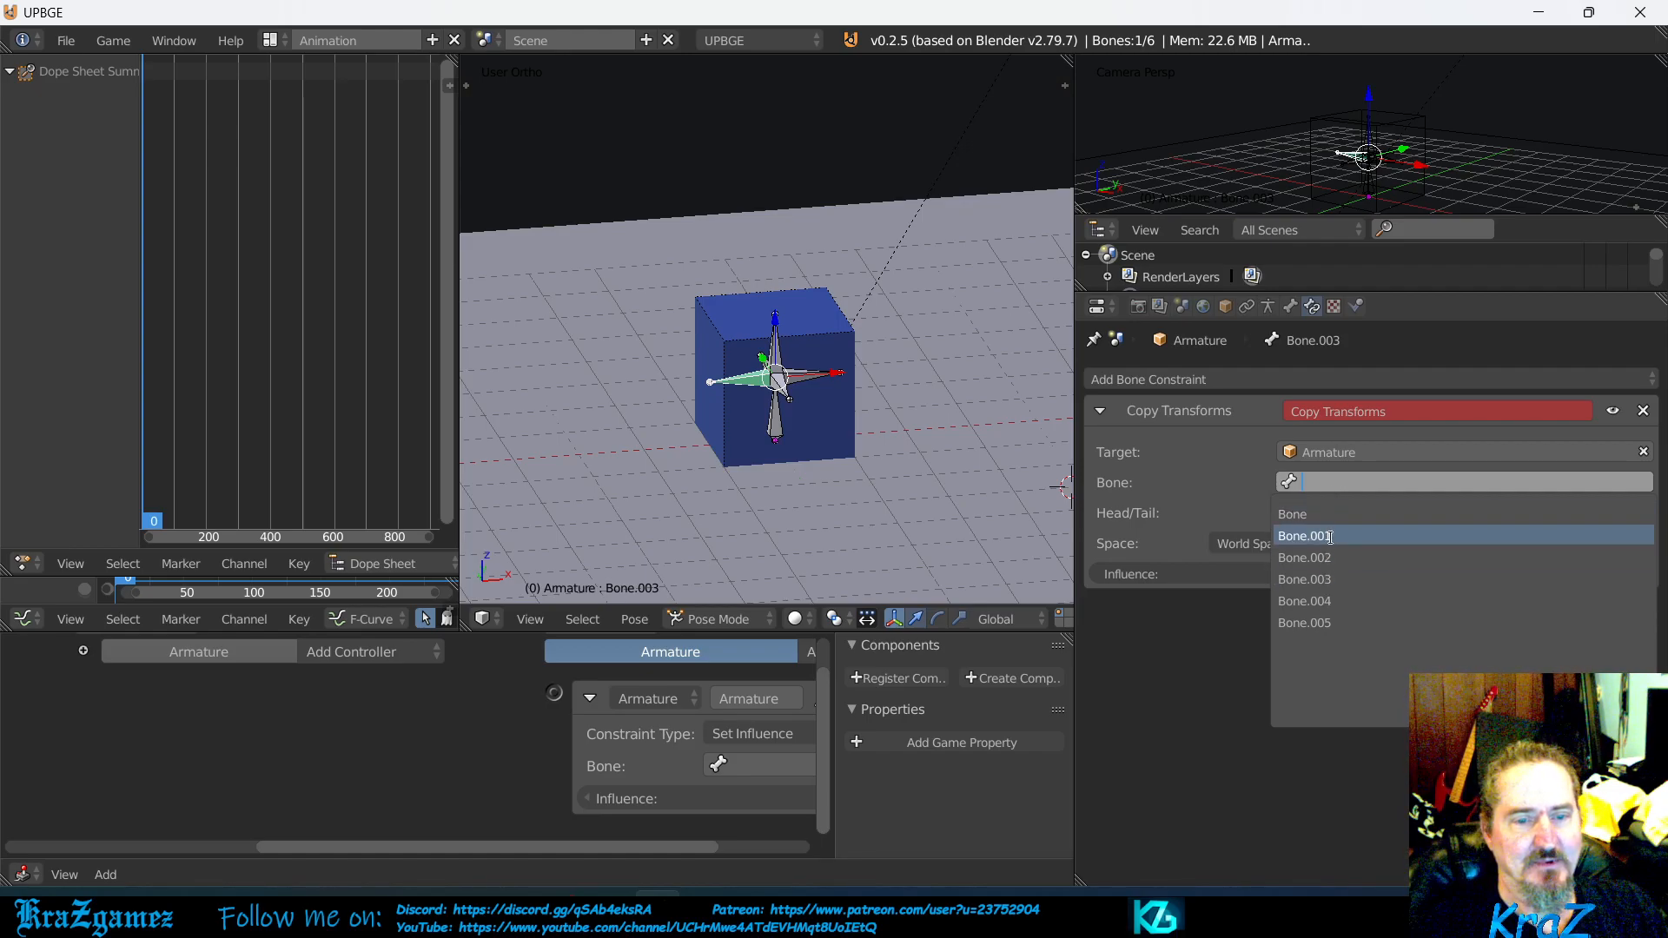
{"action": "left_click", "coordinate": [1316, 624]}
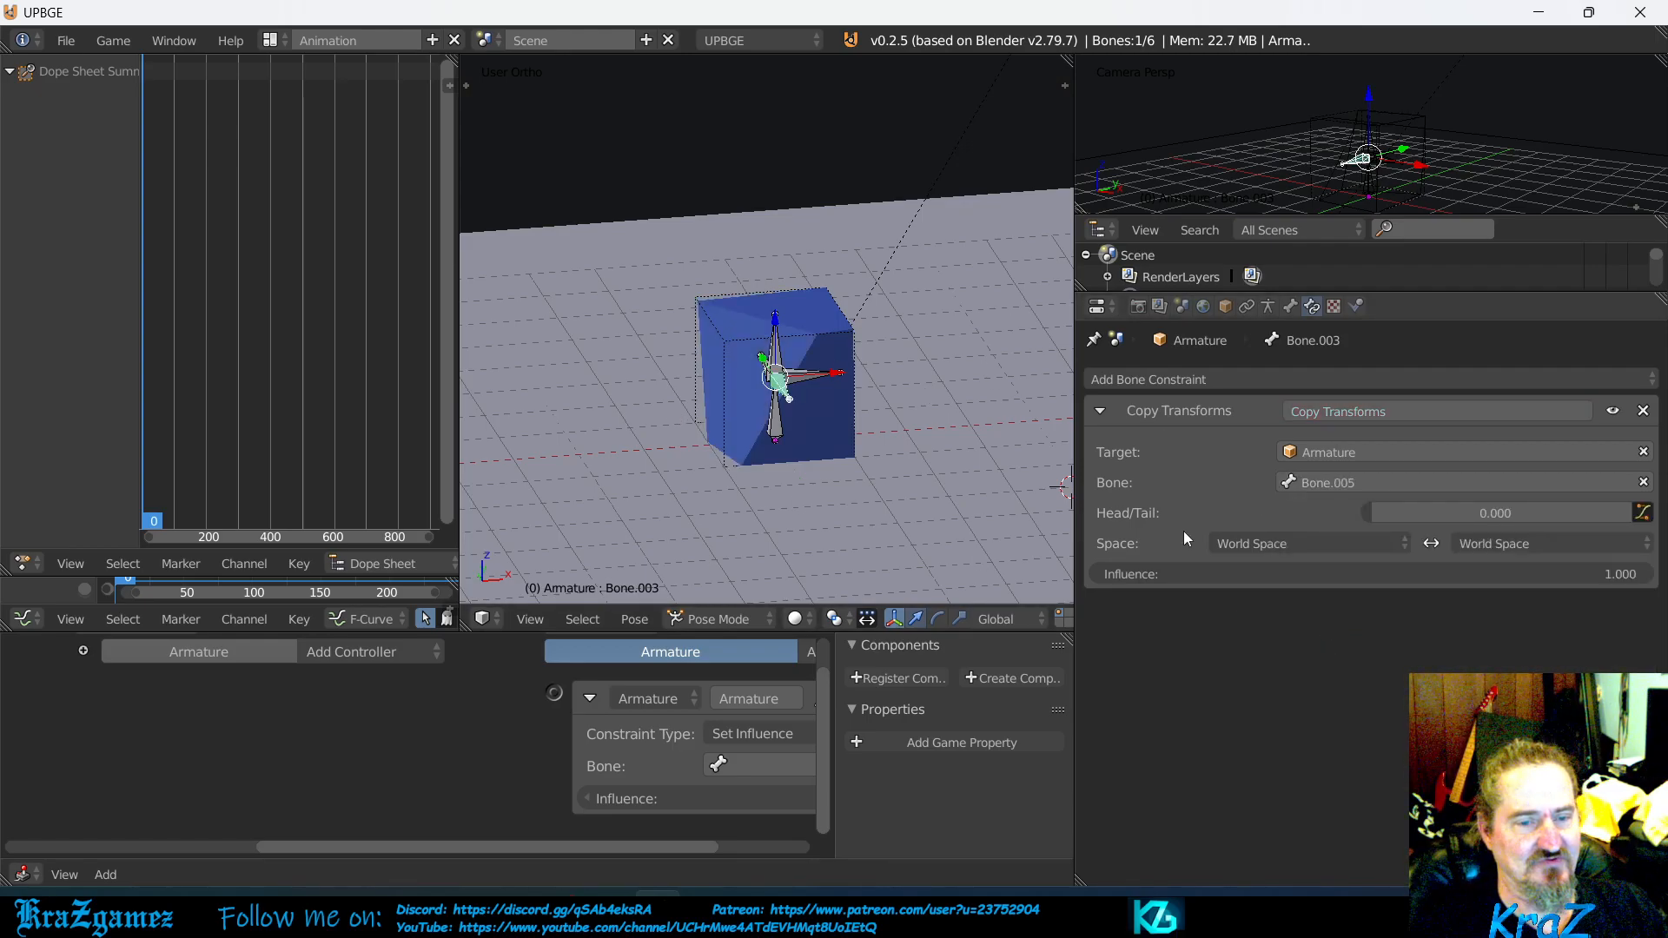
- Lower the Copy Transforms influence to 0 and remove the constraint from Bone.003
{"action": "left_click_drag", "start_coordinate": [1639, 576], "coordinate": [1096, 576]}
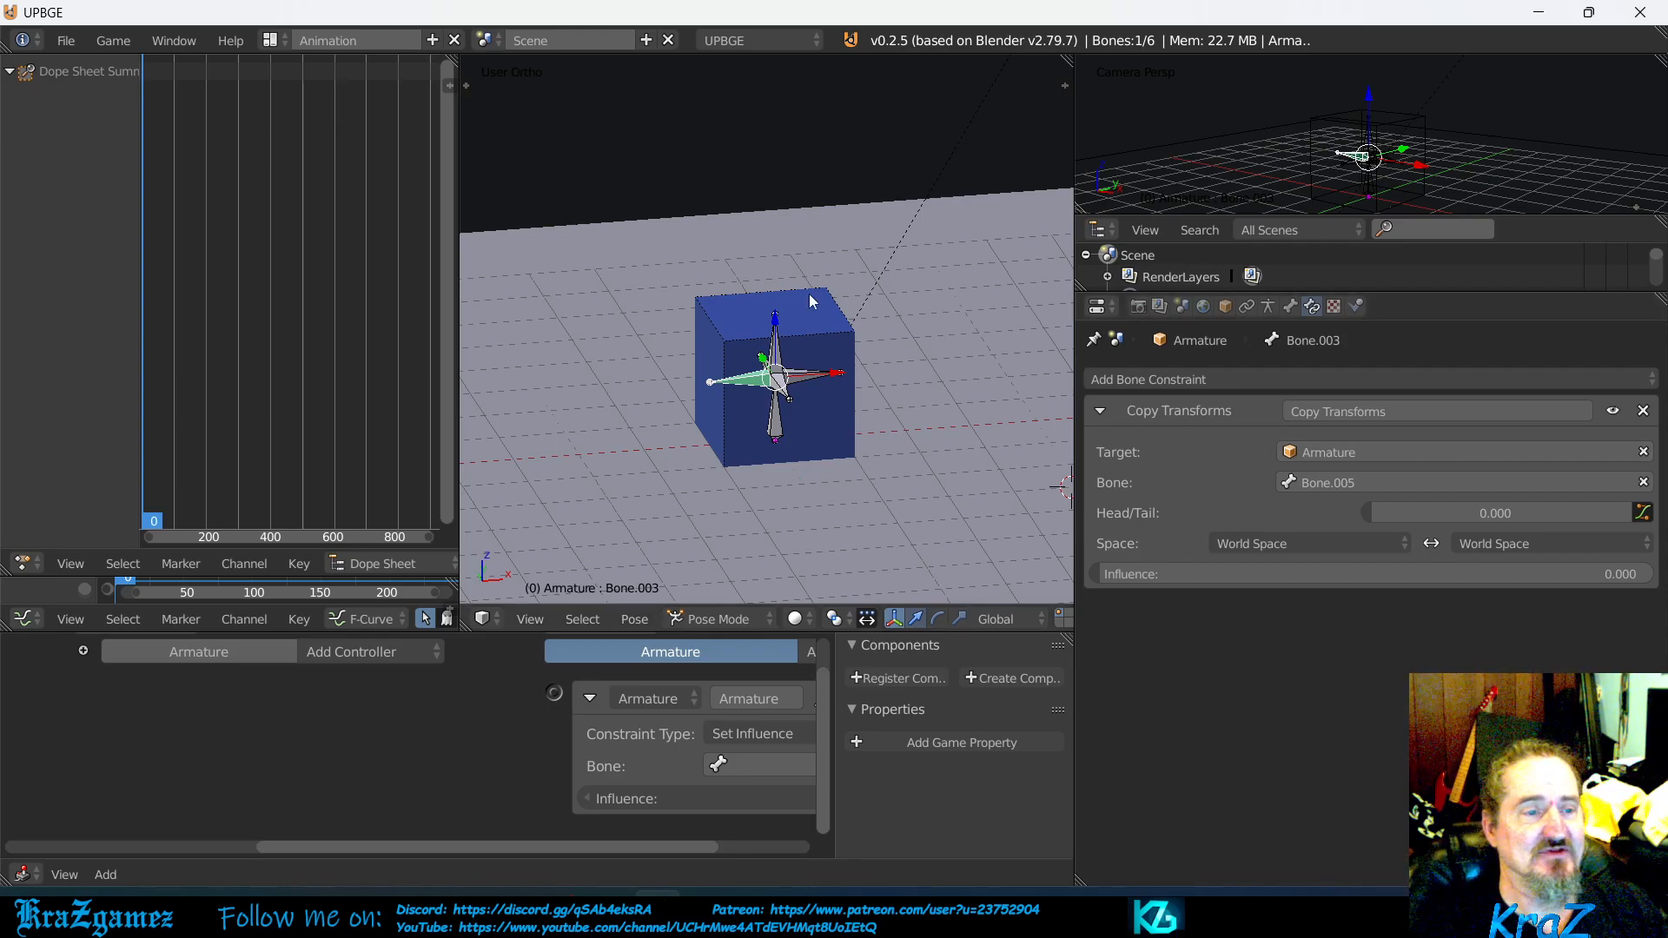
{"action": "left_click", "coordinate": [1643, 411]}
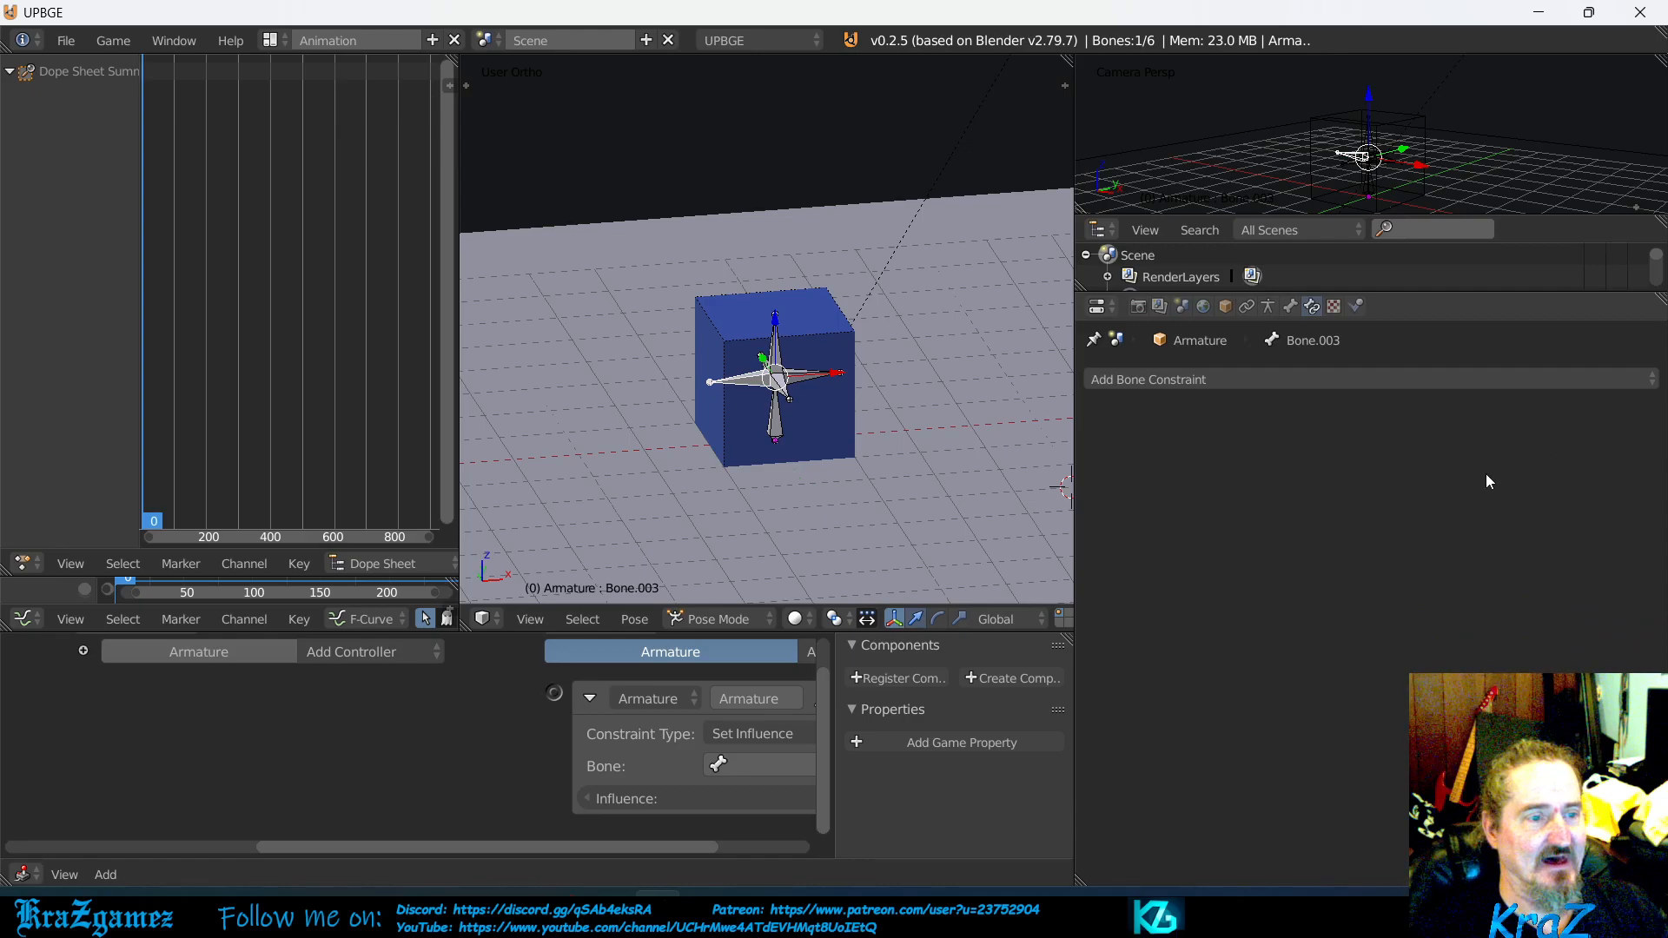
- Add a Limit Distance constraint to Bone.003 with Armature as target and Bone as the target bone
{"action": "left_click", "coordinate": [1182, 381]}
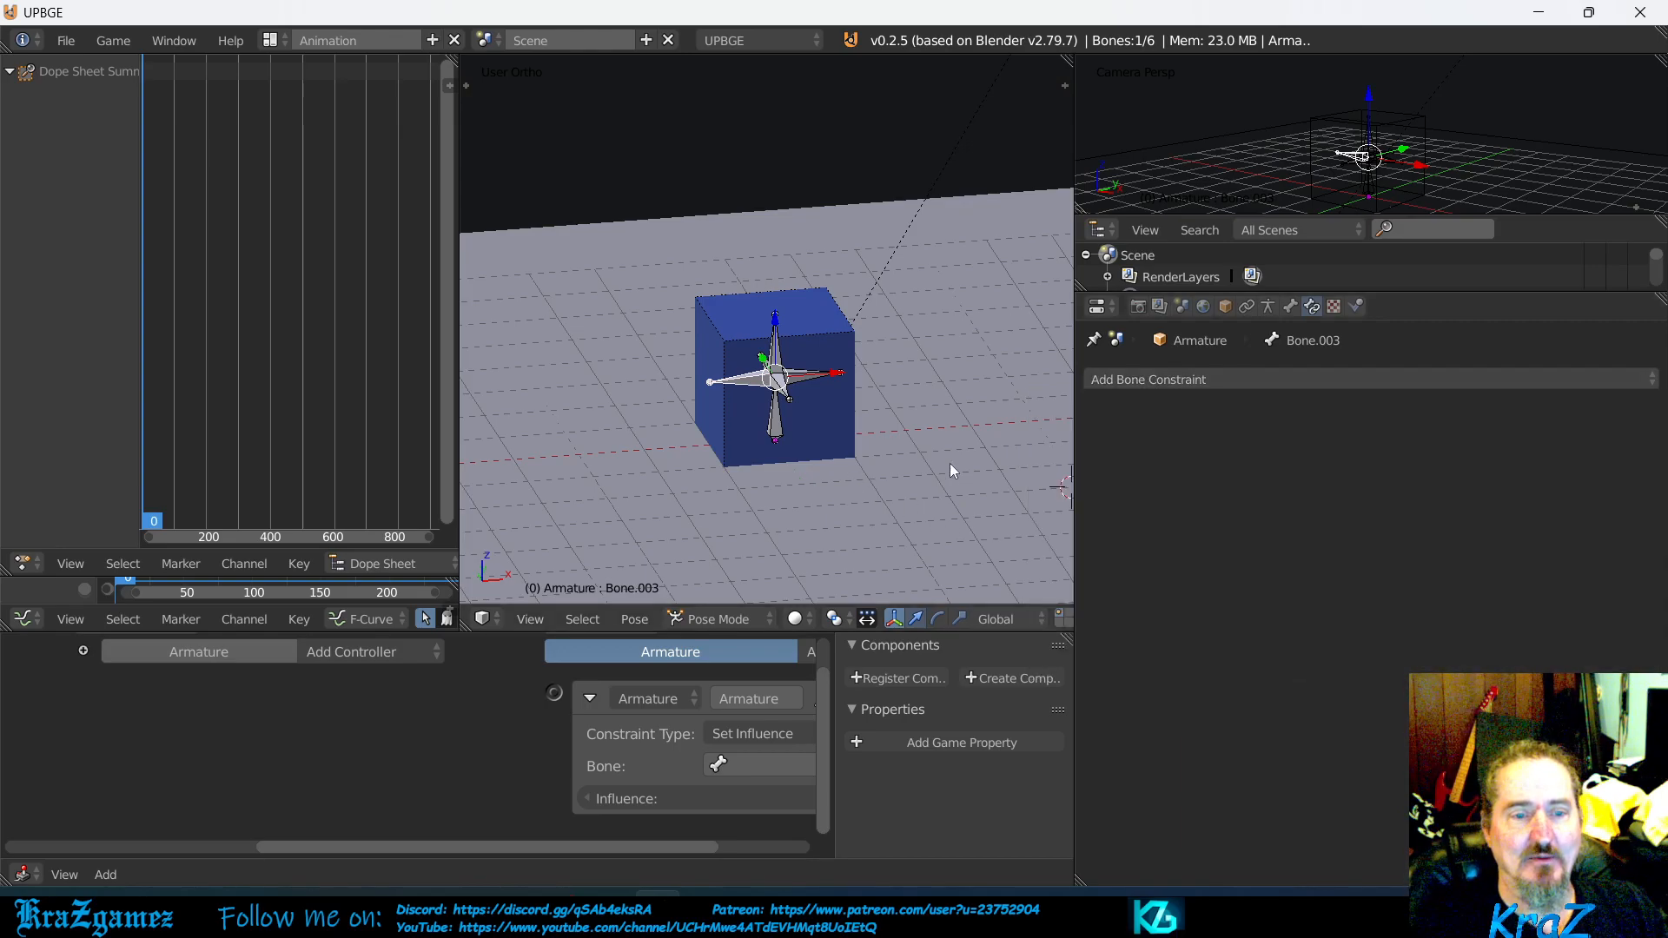
{"action": "left_click", "coordinate": [1213, 383]}
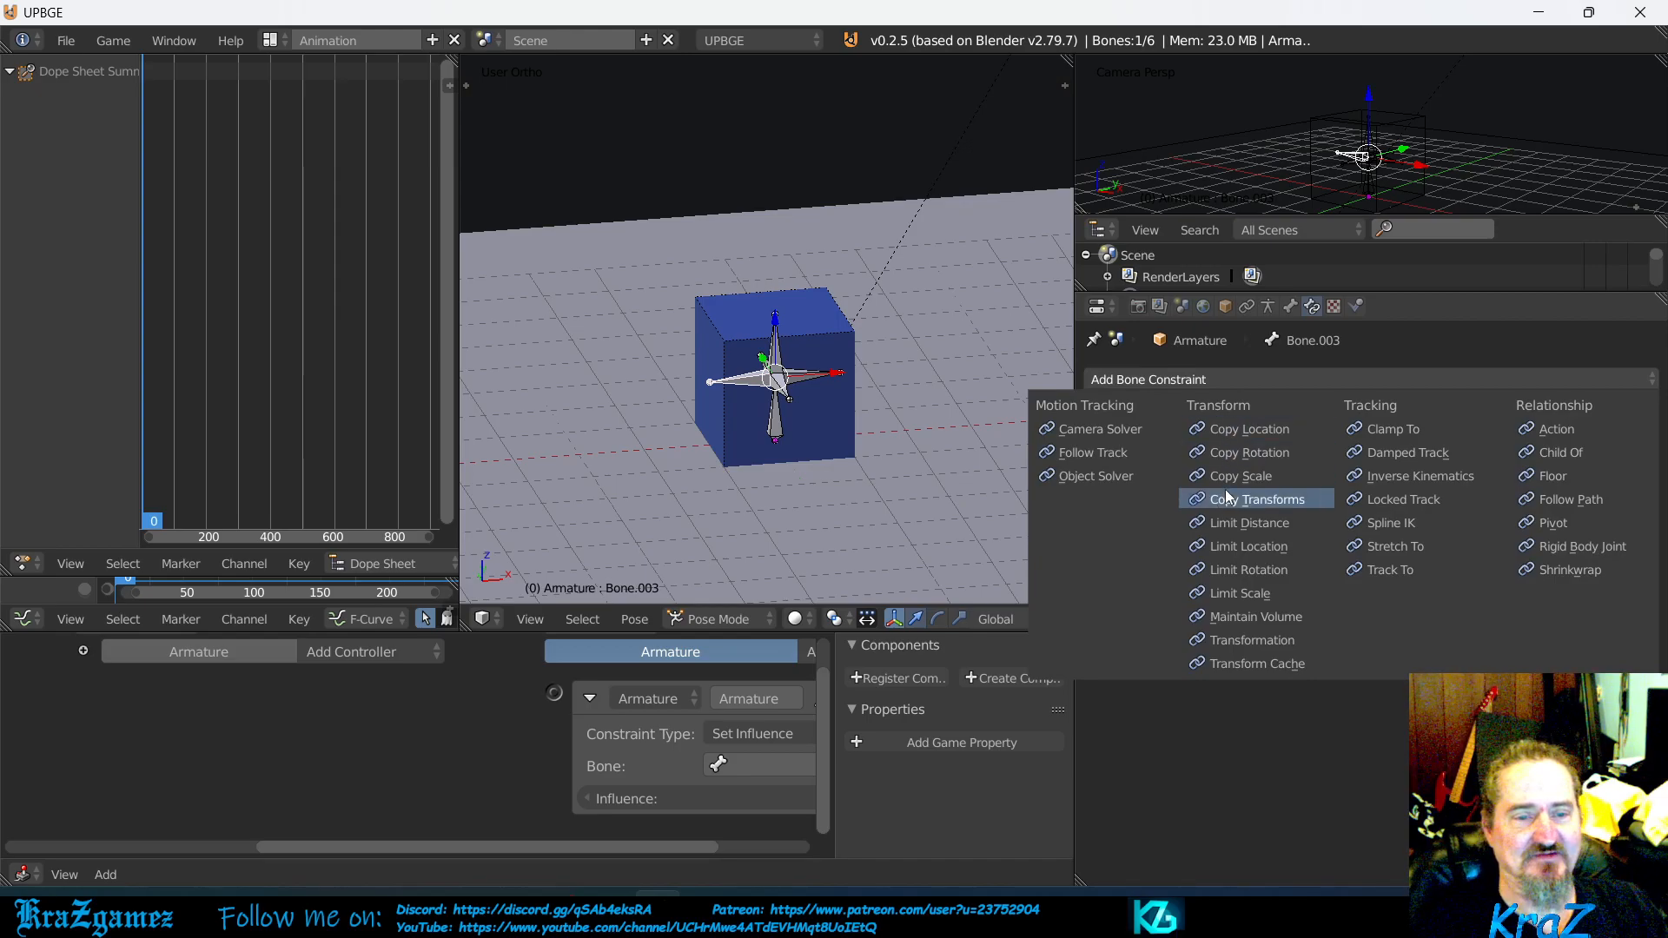
{"action": "left_click", "coordinate": [1244, 525]}
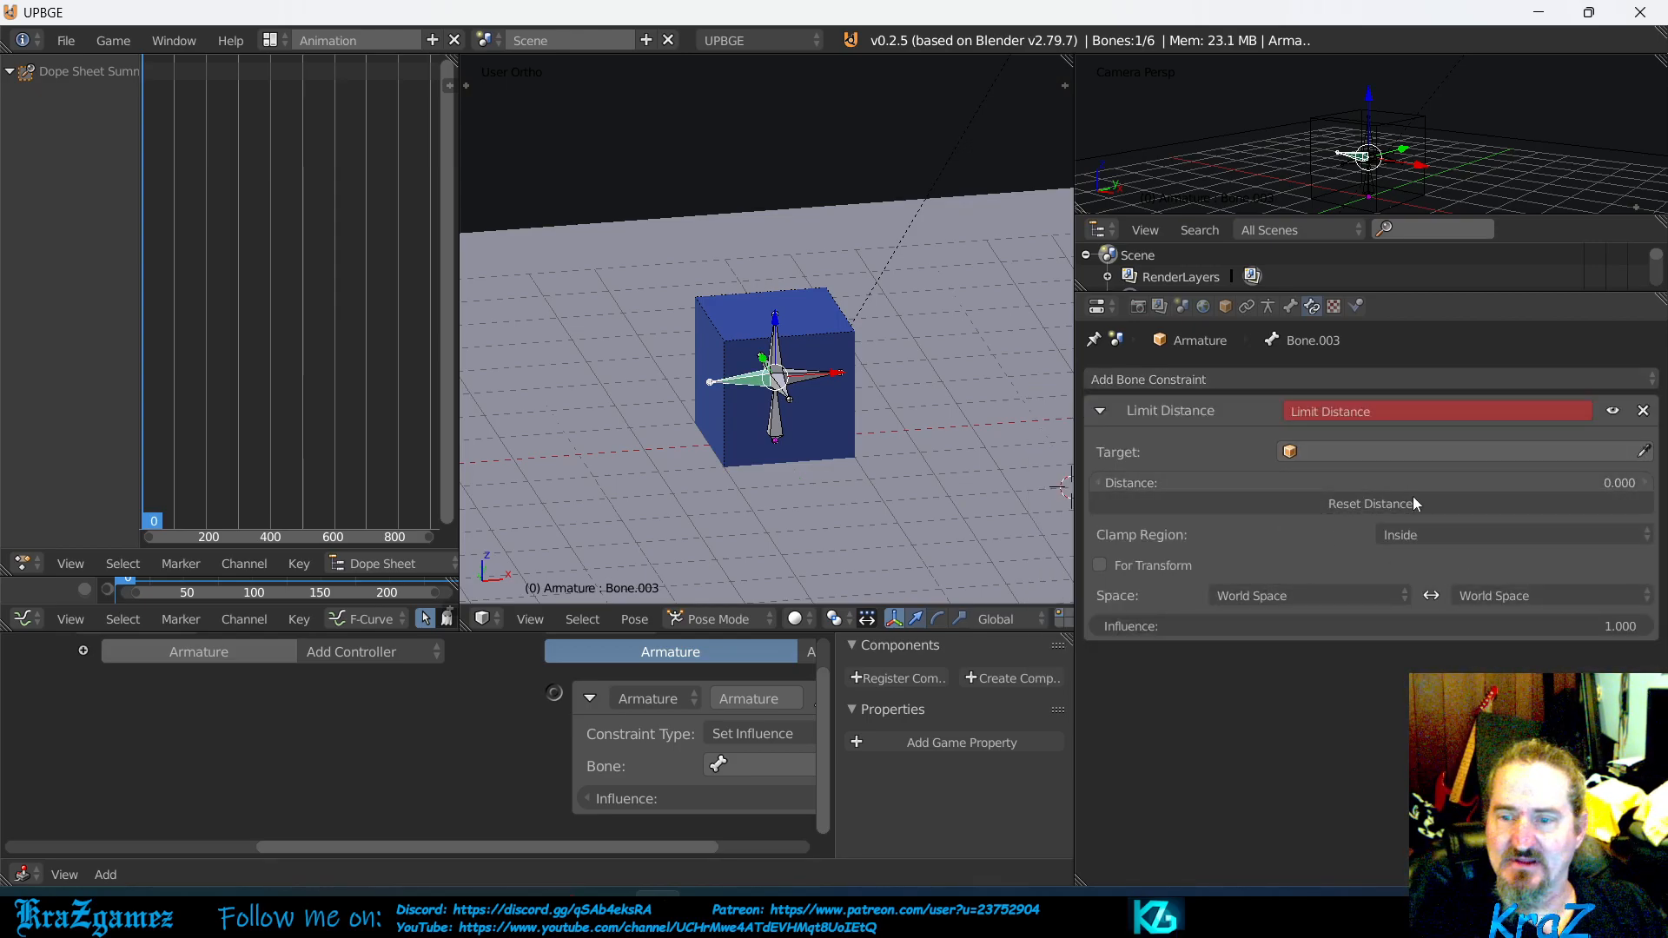
{"action": "left_click", "coordinate": [1384, 450]}
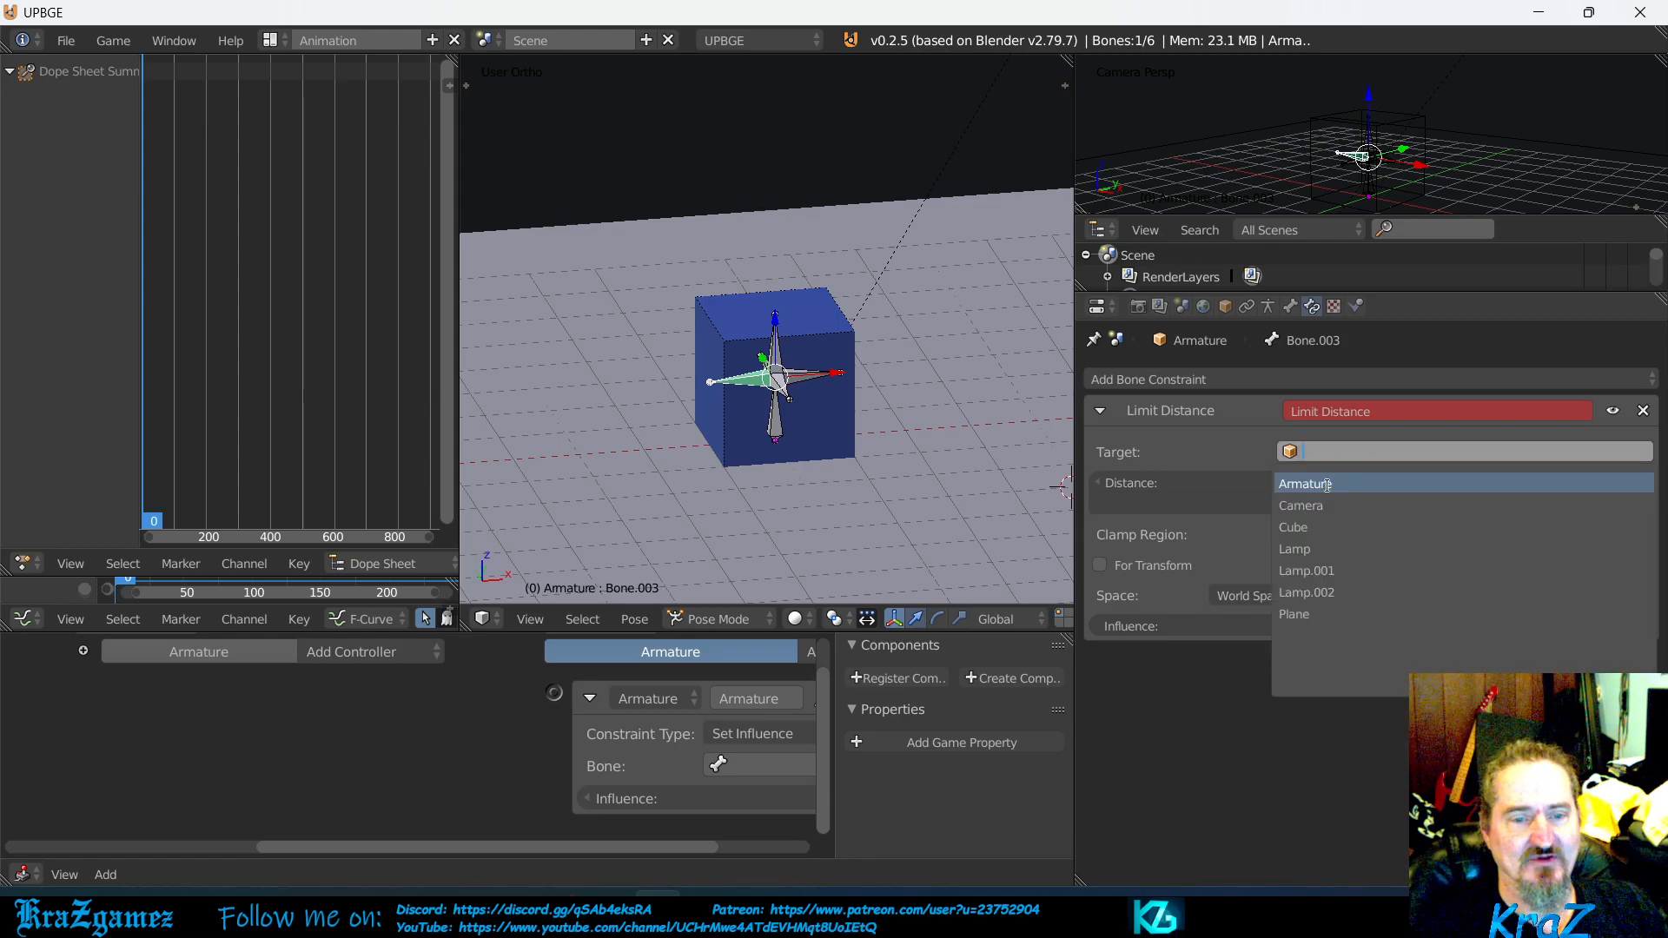
{"action": "left_click", "coordinate": [1328, 485]}
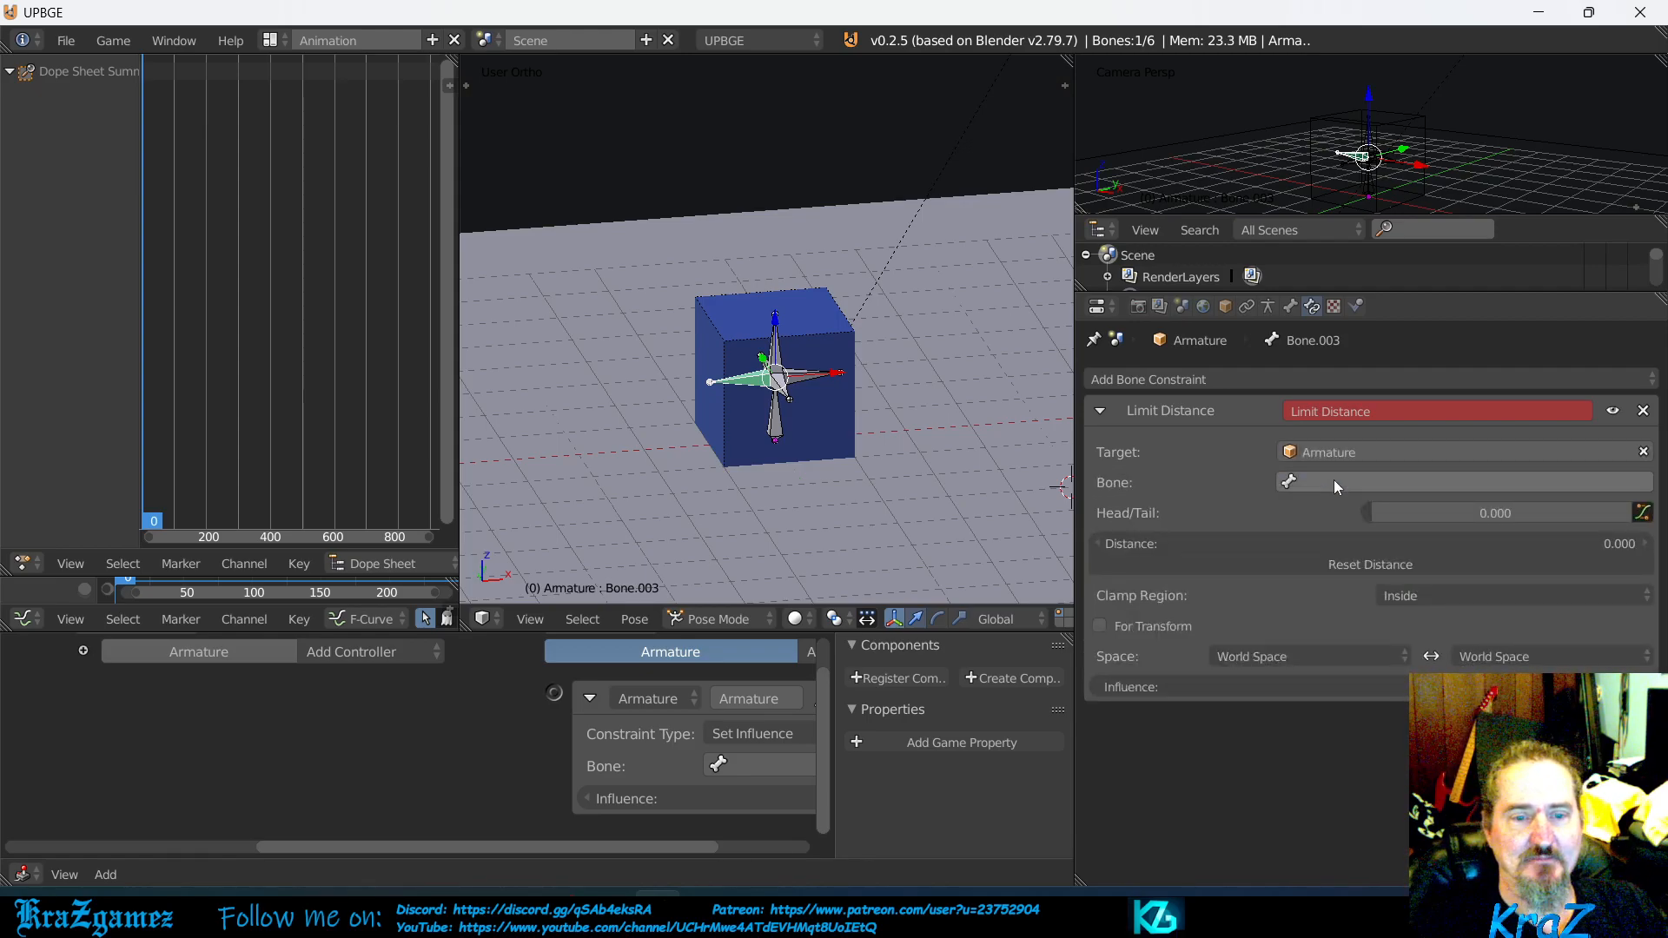
{"action": "left_click", "coordinate": [1331, 484]}
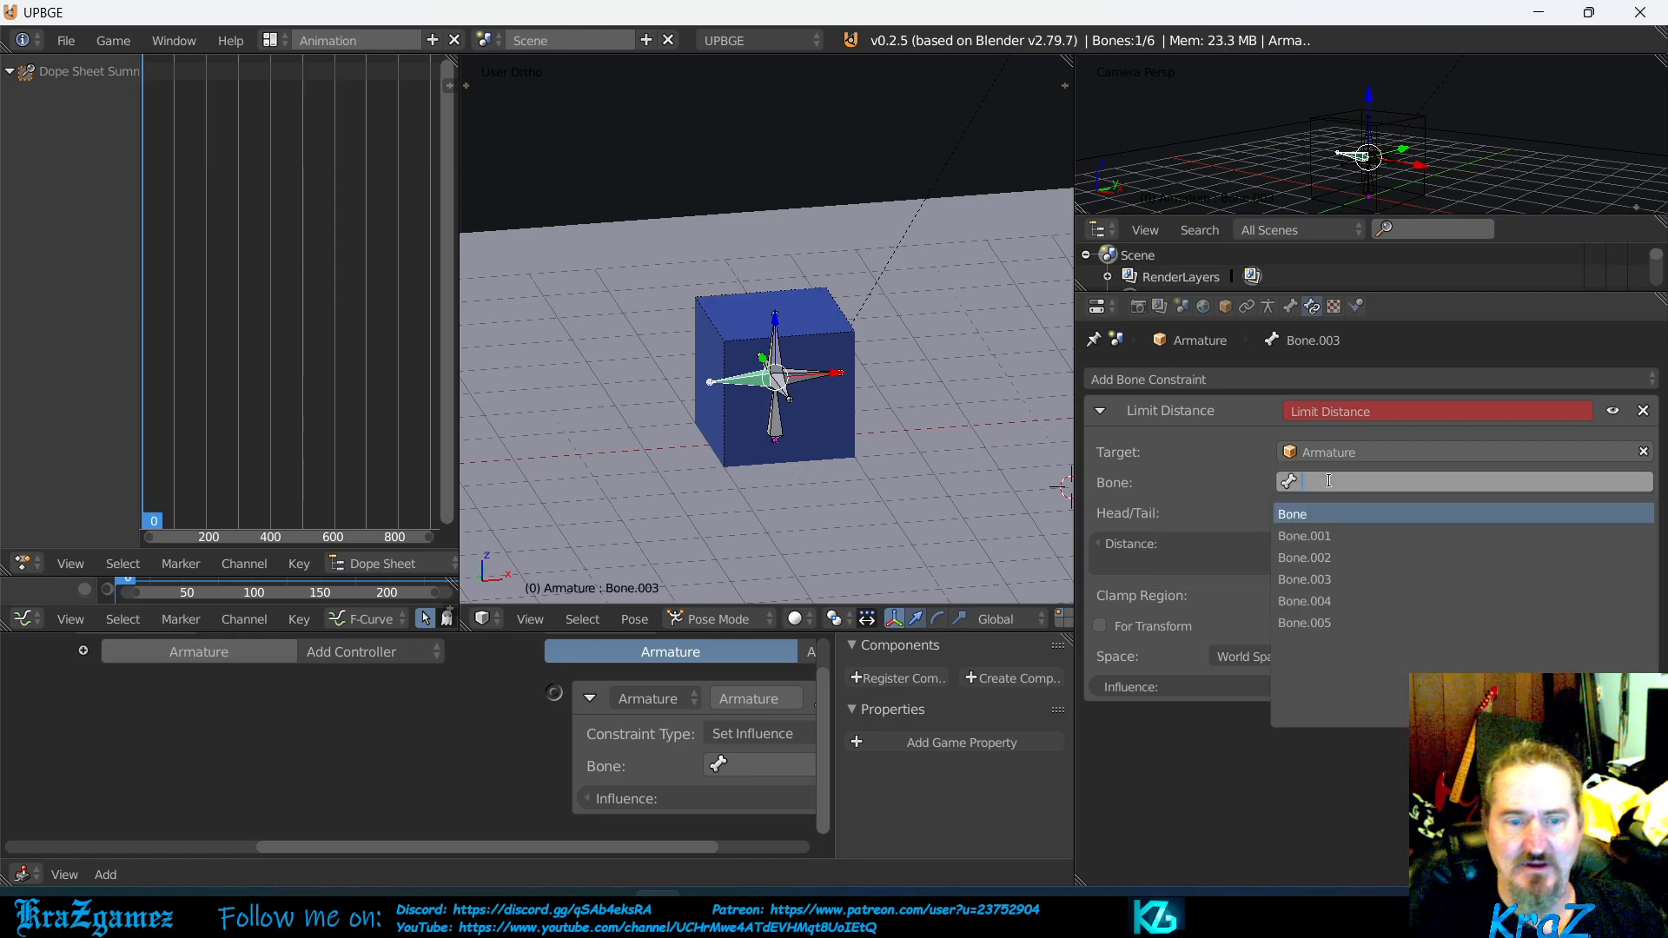
{"action": "left_click", "coordinate": [1313, 514]}
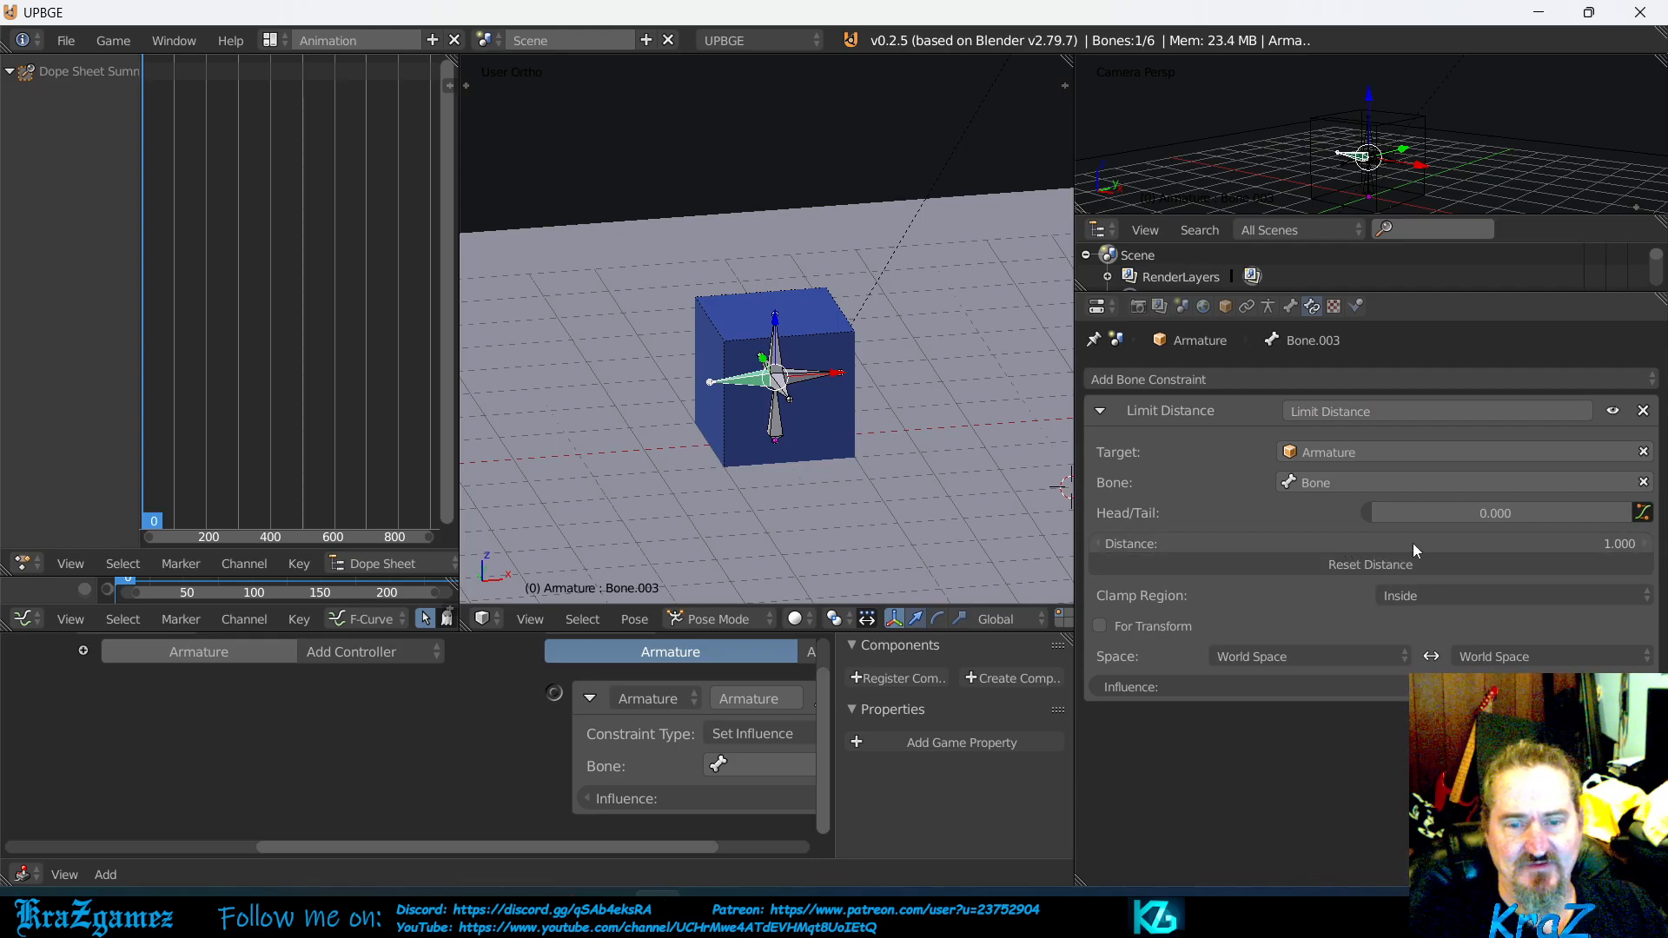
- Set the Limit Distance constraint's distance to 1 and try varying its influence
{"action": "left_click_drag", "start_coordinate": [1623, 545], "coordinate": [1523, 545]}
{"action": "left_click", "coordinate": [1517, 544]}
{"action": "type", "text": "1"}
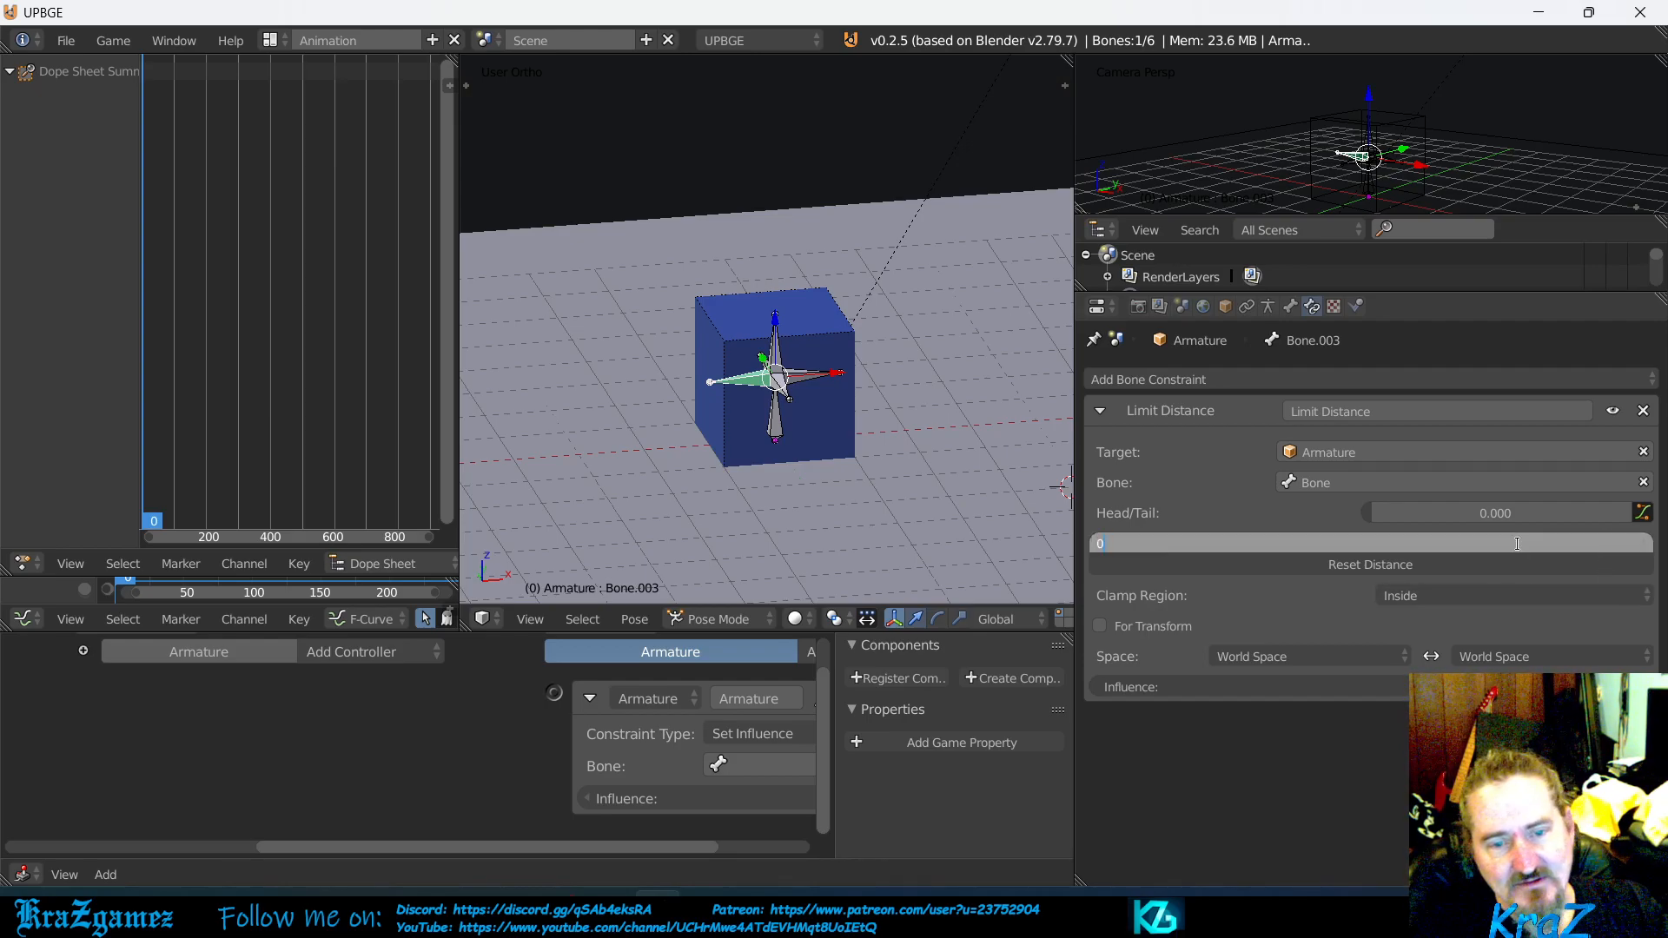
{"action": "key", "text": "Return"}
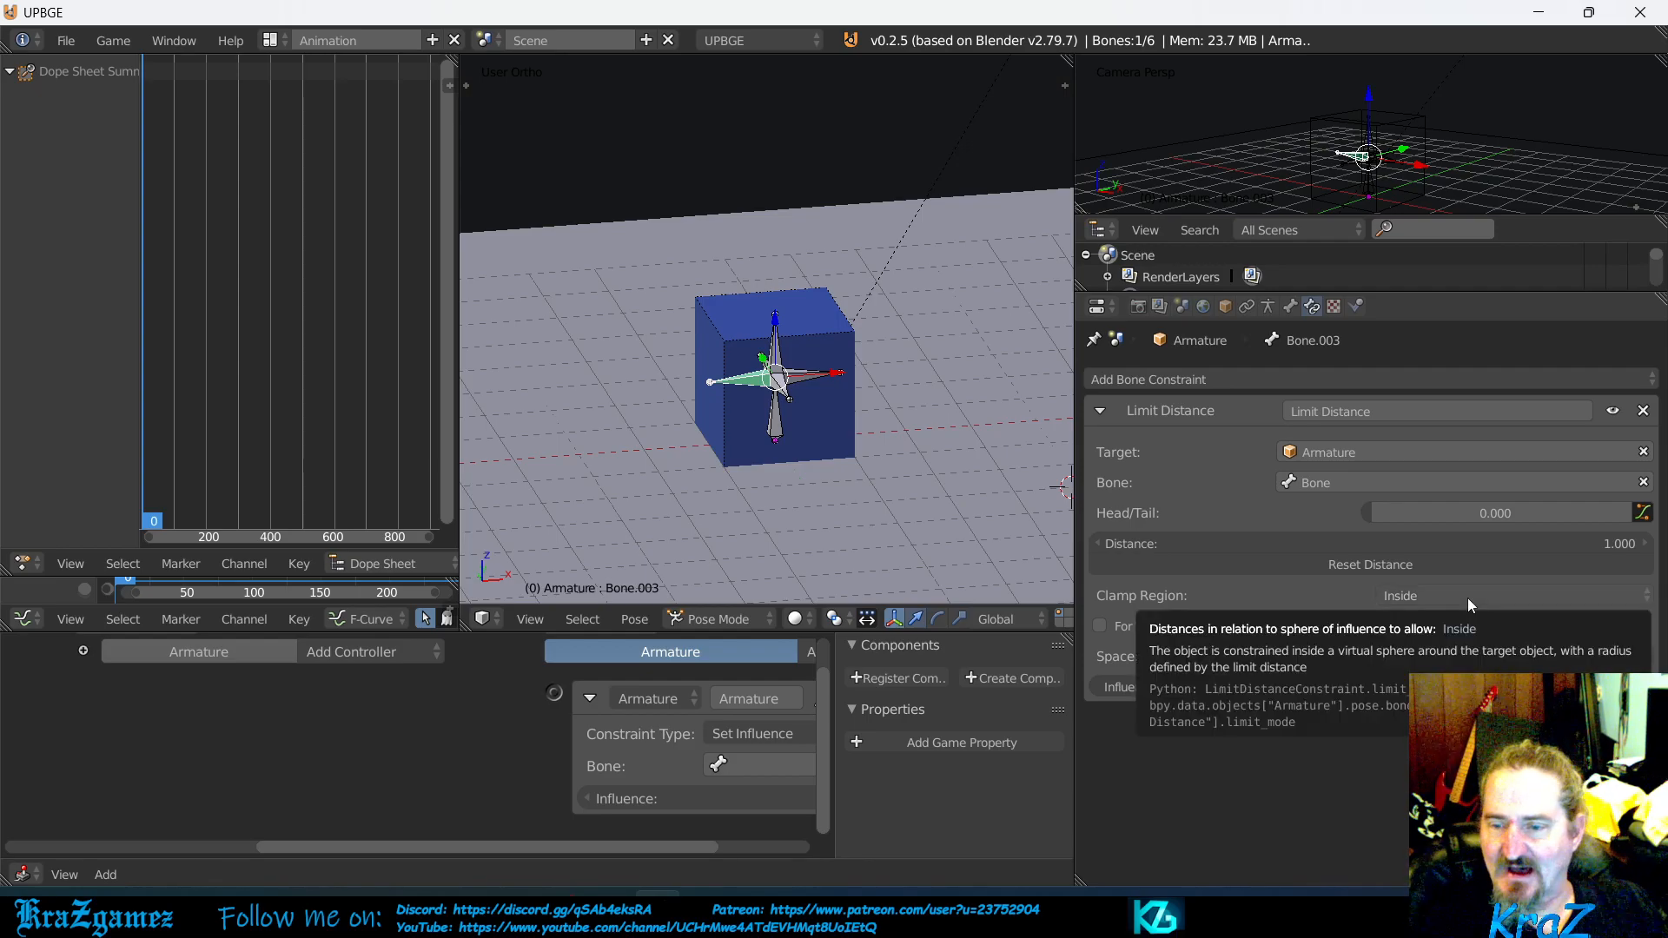
{"action": "left_click_drag", "start_coordinate": [1529, 686], "coordinate": [1651, 686]}
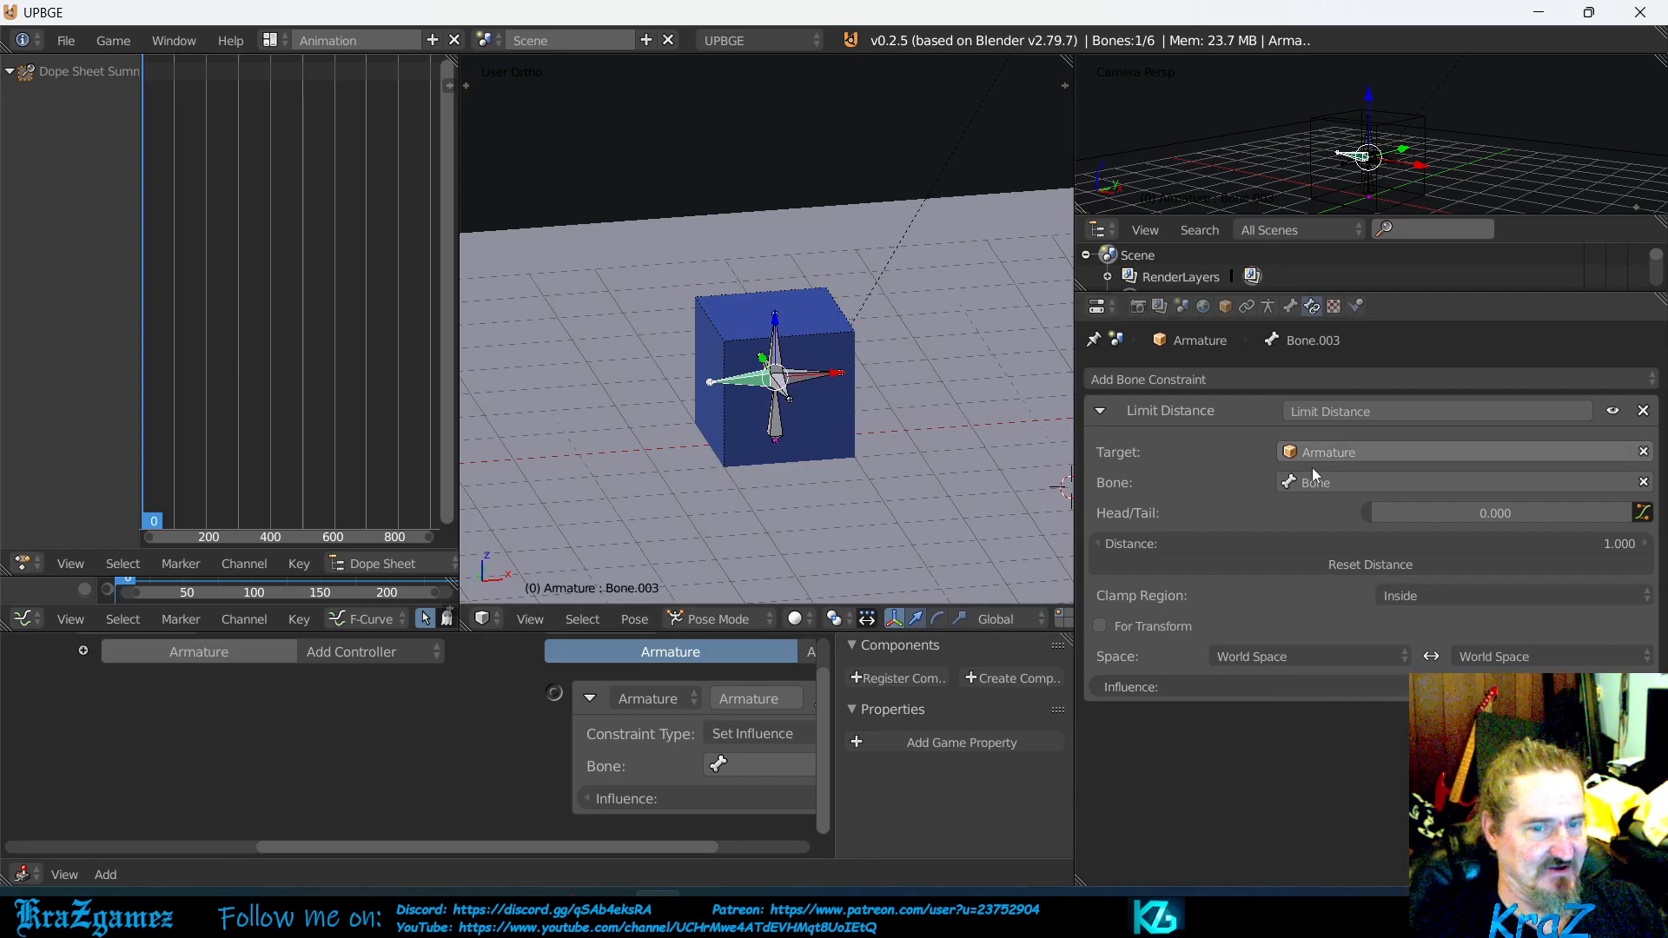
- Change the Limit Distance target bone to Bone.005 and set the distance to 10
{"action": "left_click", "coordinate": [1356, 482]}
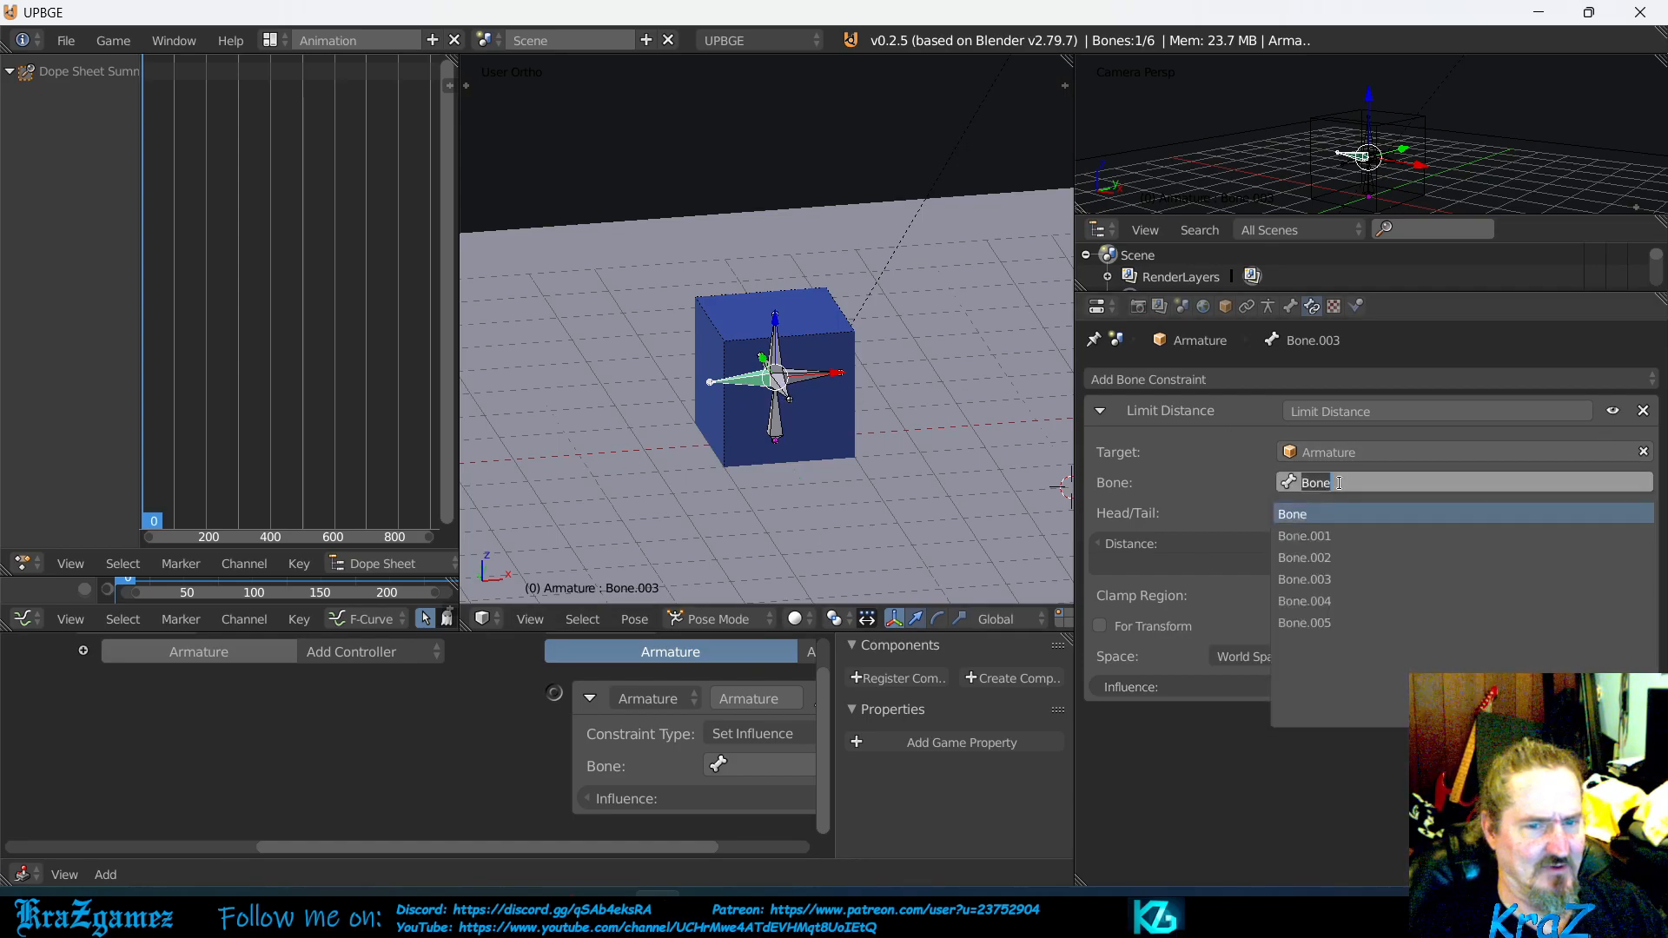
{"action": "left_click", "coordinate": [1325, 622]}
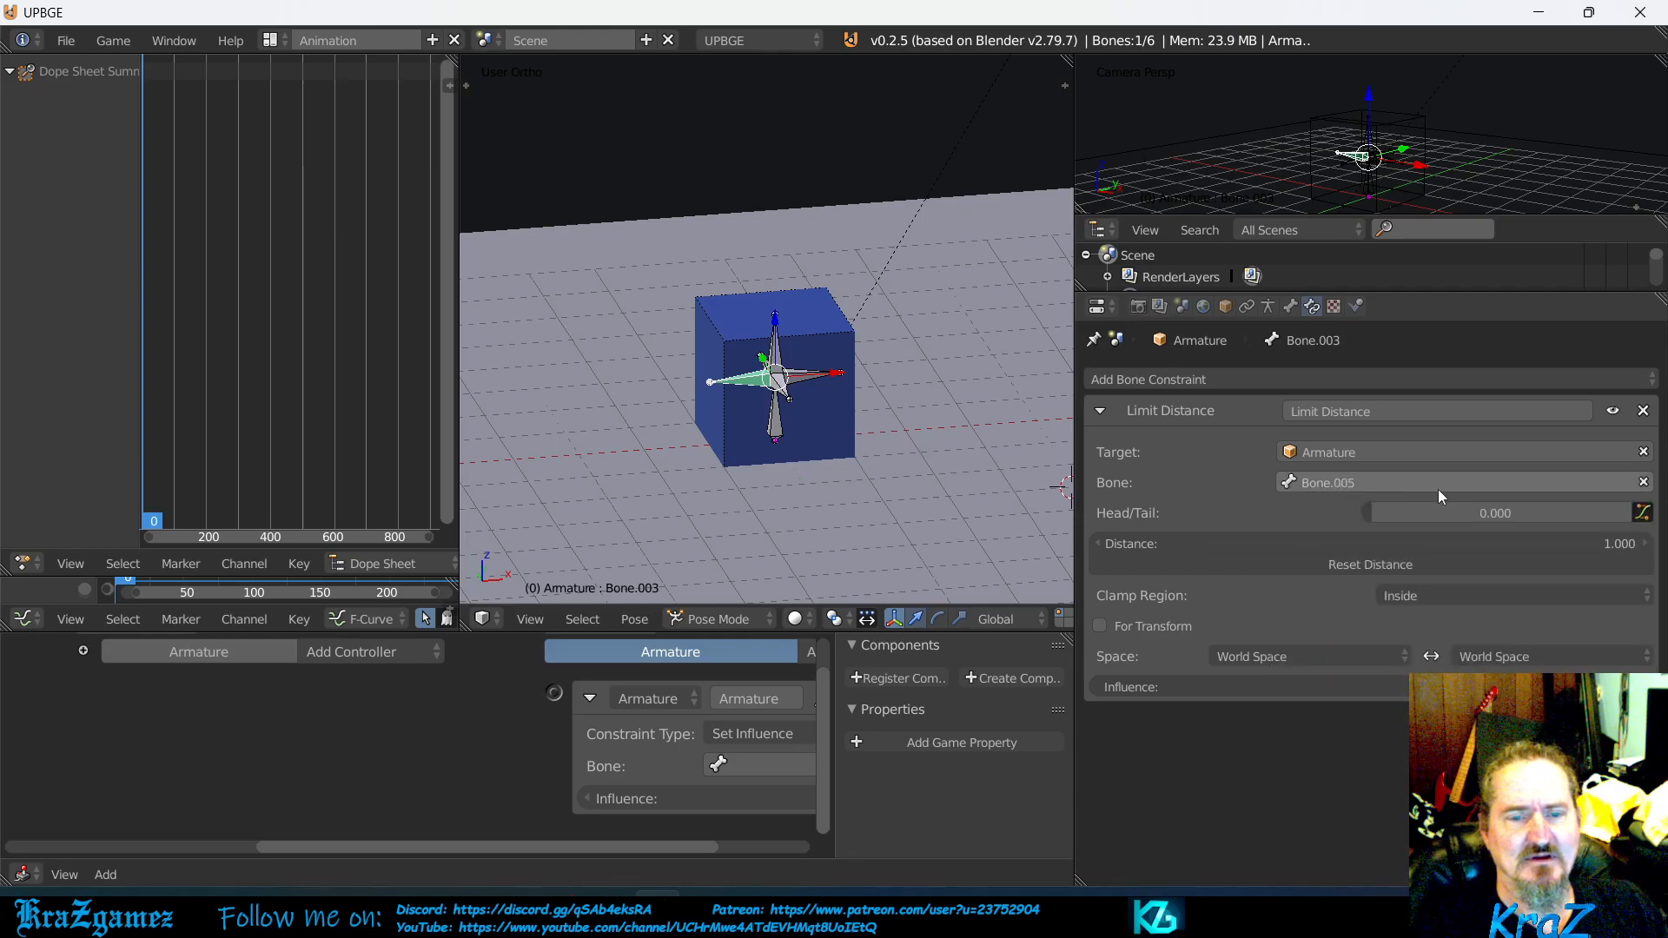
{"action": "mouse_move", "coordinate": [1615, 543]}
{"action": "left_mouse_down"}
{"action": "mouse_move", "coordinate": [1477, 543]}
{"action": "mouse_move", "coordinate": [1614, 550]}
{"action": "left_mouse_up"}
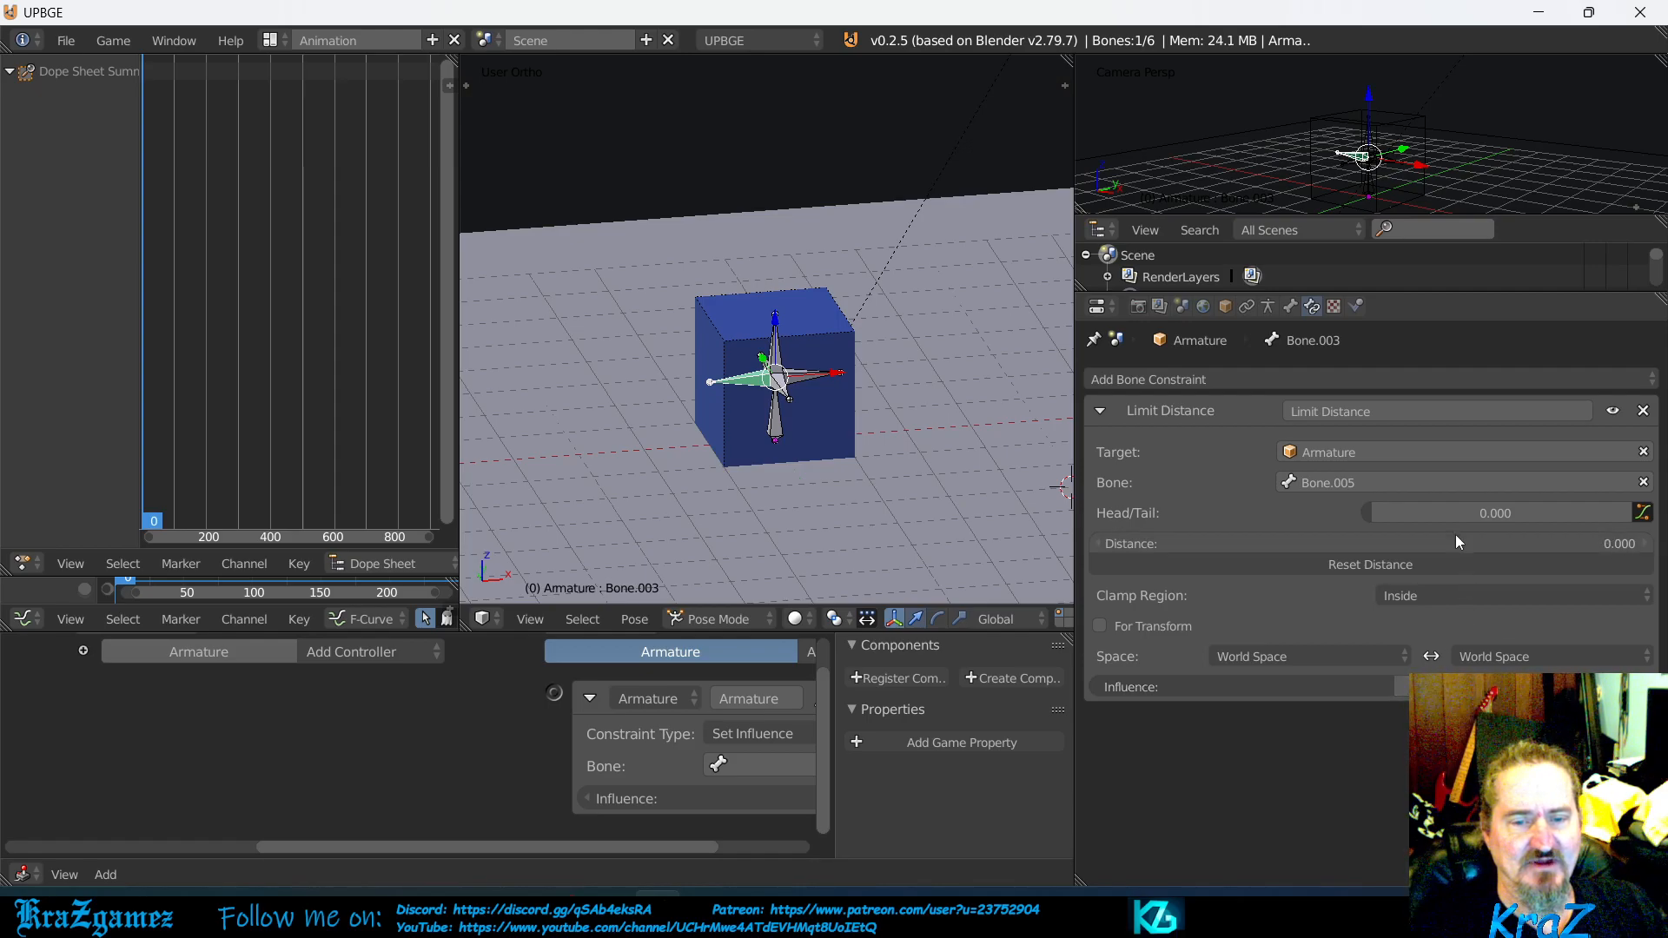
{"action": "mouse_move", "coordinate": [1416, 542]}
{"action": "left_mouse_down"}
{"action": "mouse_move", "coordinate": [1486, 542]}
{"action": "mouse_move", "coordinate": [1398, 543]}
{"action": "left_mouse_up"}
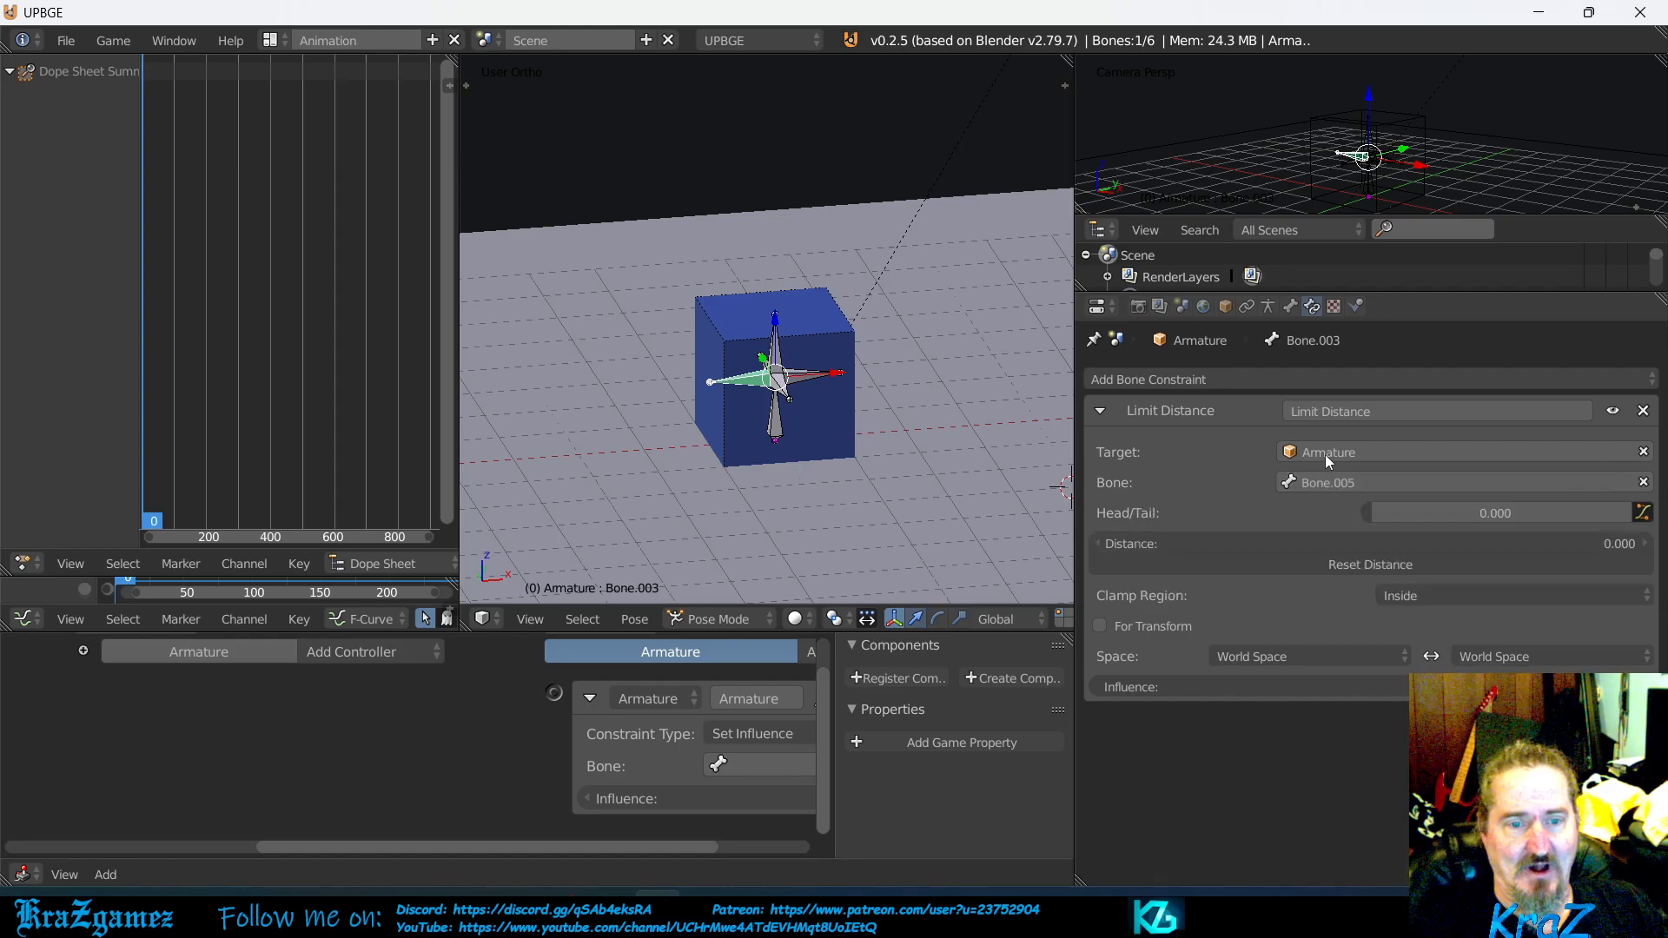
{"action": "mouse_move", "coordinate": [1597, 544]}
{"action": "left_mouse_down"}
{"action": "mouse_move", "coordinate": [1618, 543]}
{"action": "mouse_move", "coordinate": [1597, 544]}
{"action": "left_mouse_up"}
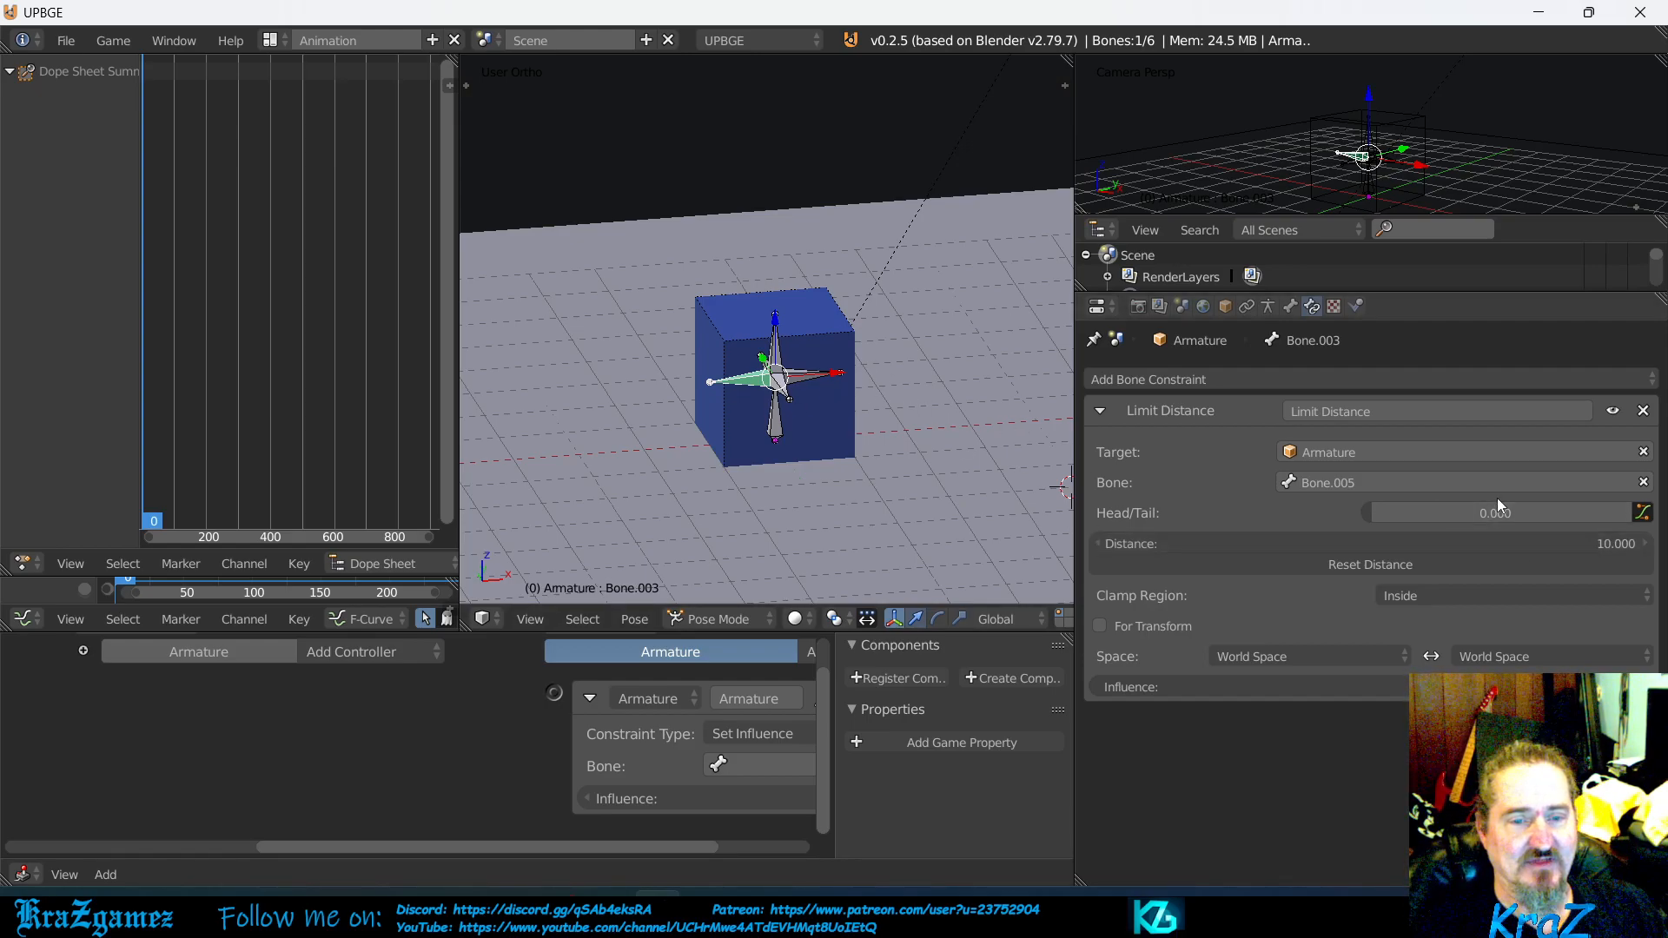
- Select the armature's other bones one by one, ending with Bone.005, to inspect their constraints
{"action": "right_click", "coordinate": [774, 432]}
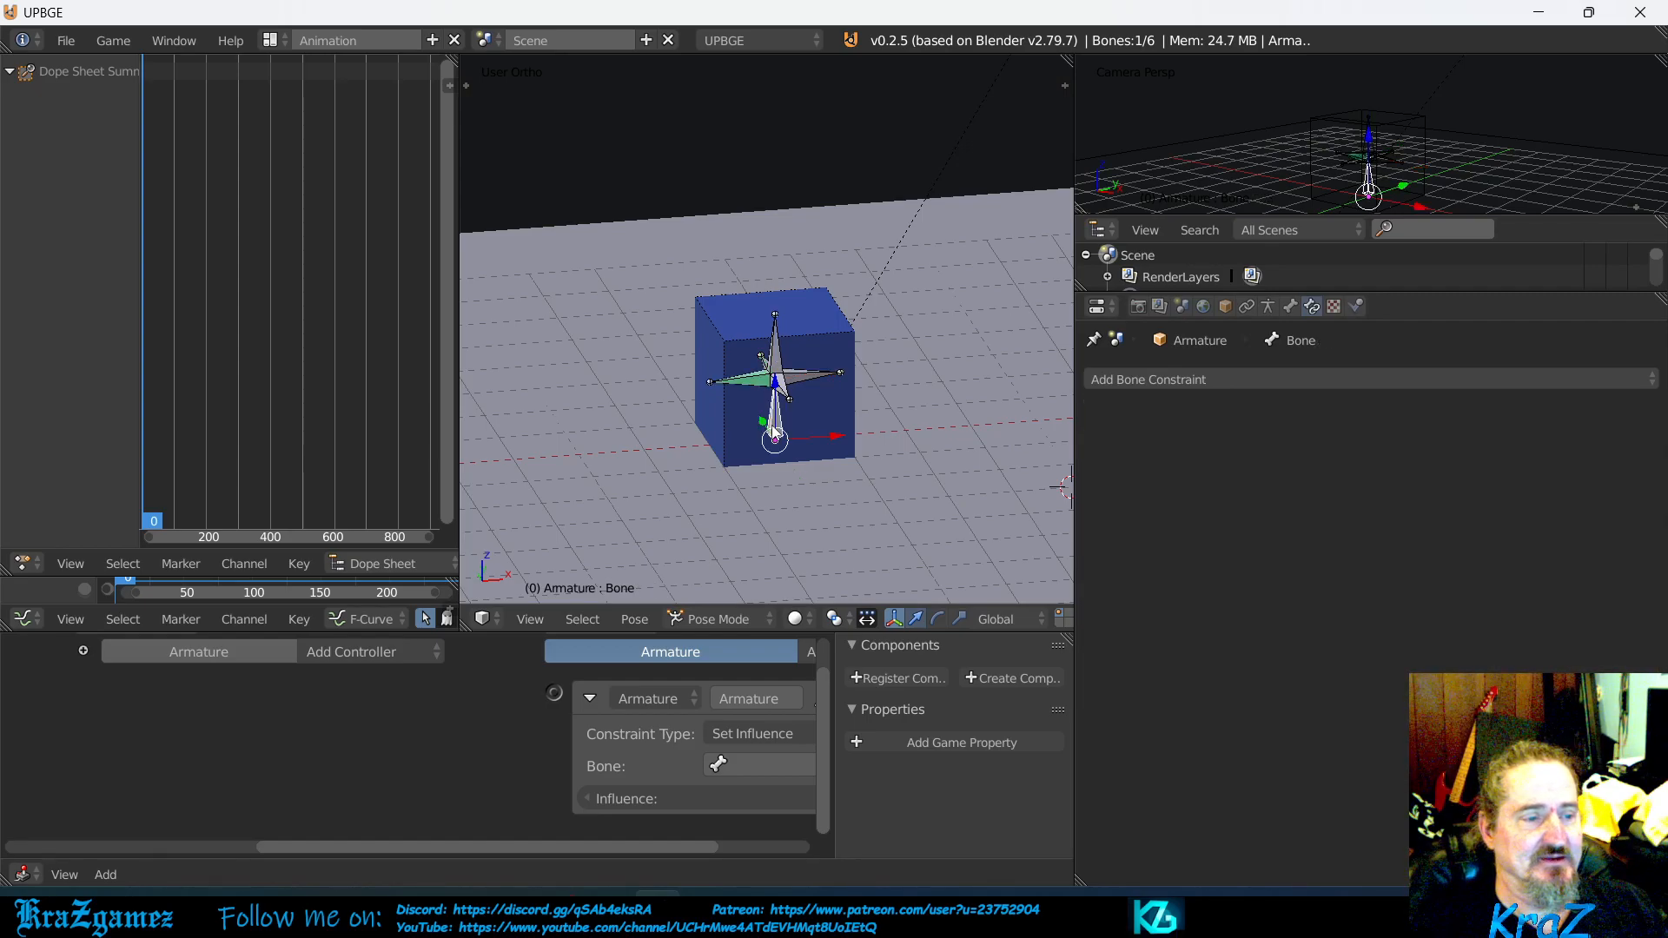
{"action": "right_click", "coordinate": [780, 356]}
{"action": "right_click", "coordinate": [804, 386]}
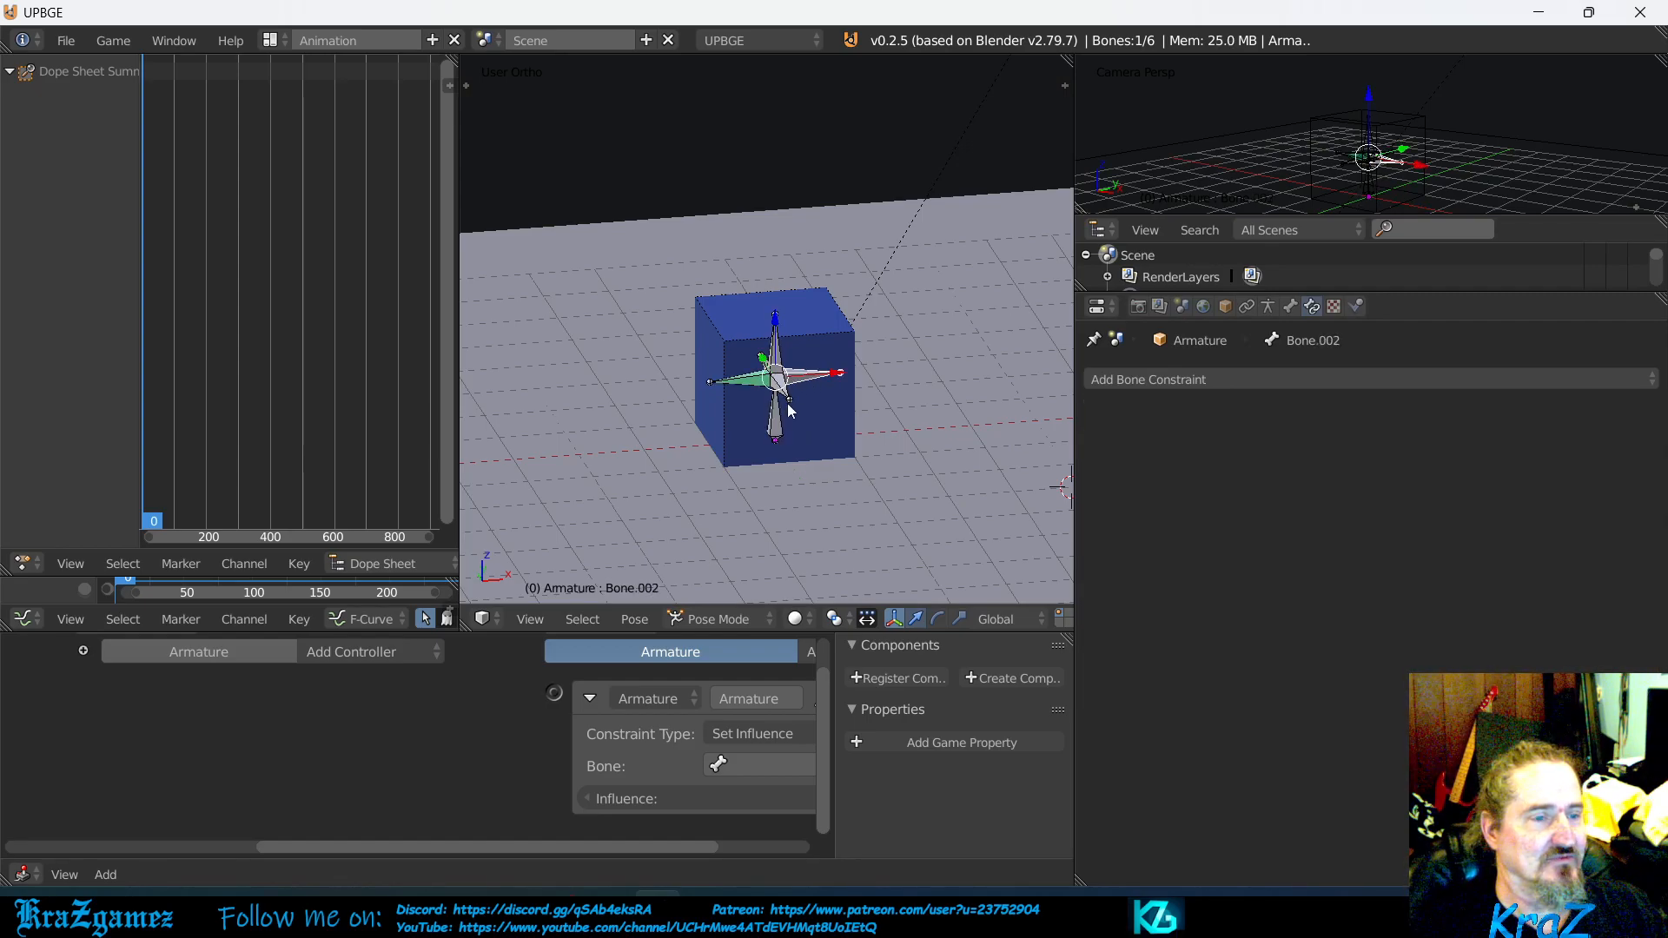
{"action": "right_click", "coordinate": [786, 399]}
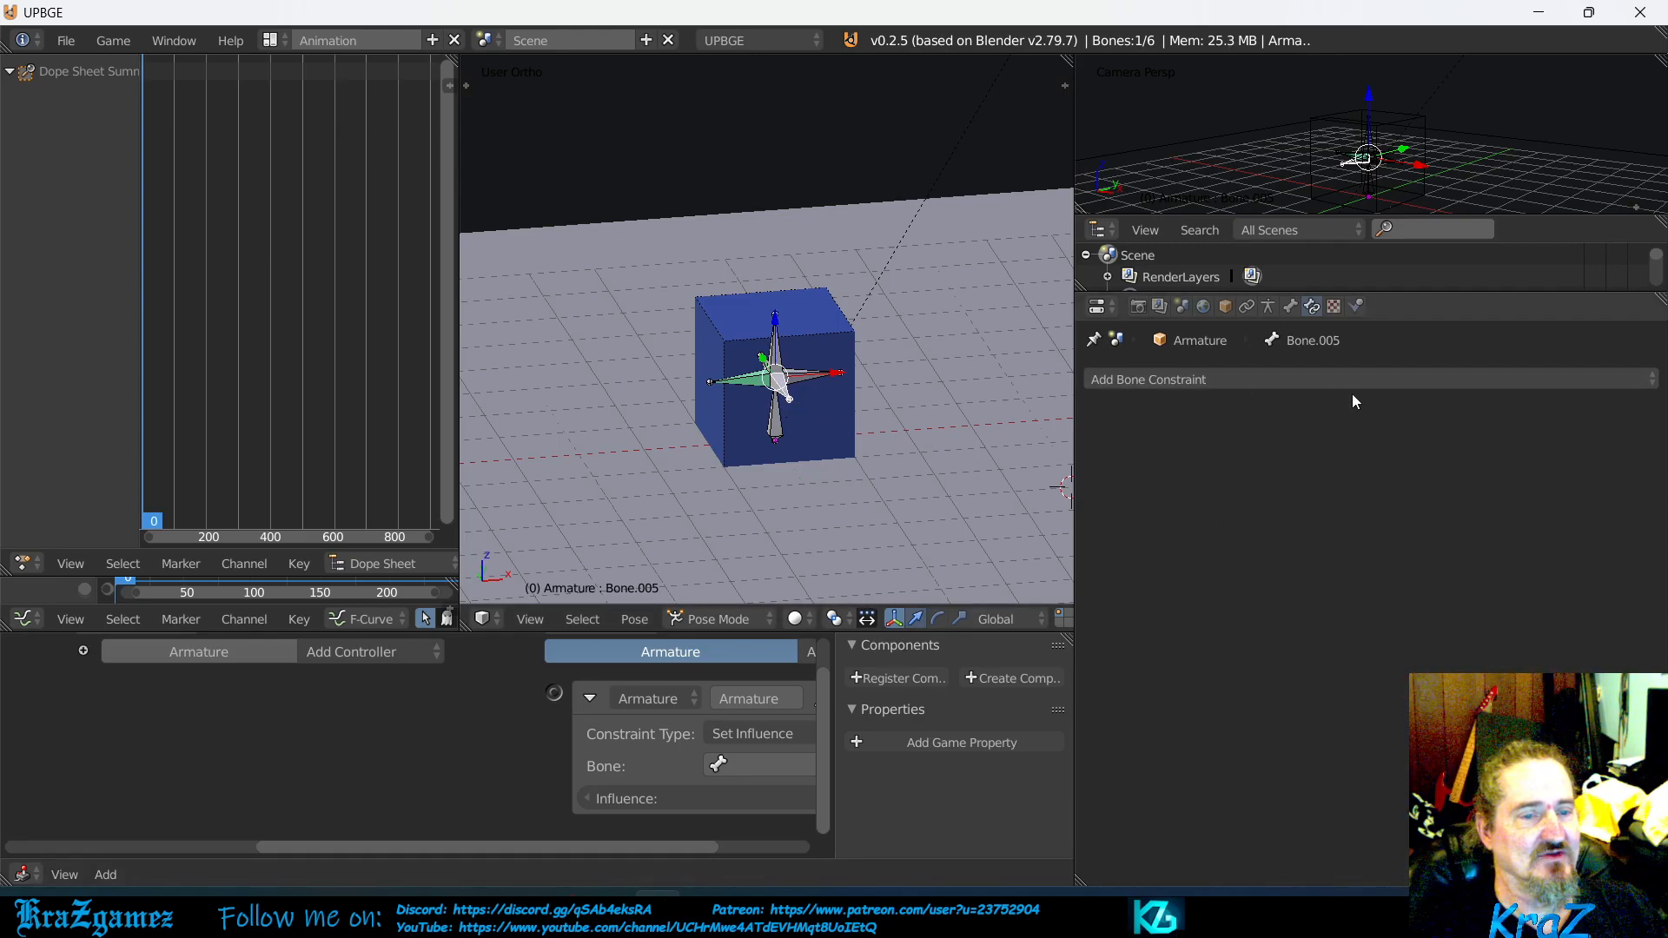
{"action": "left_click", "coordinate": [1205, 383]}
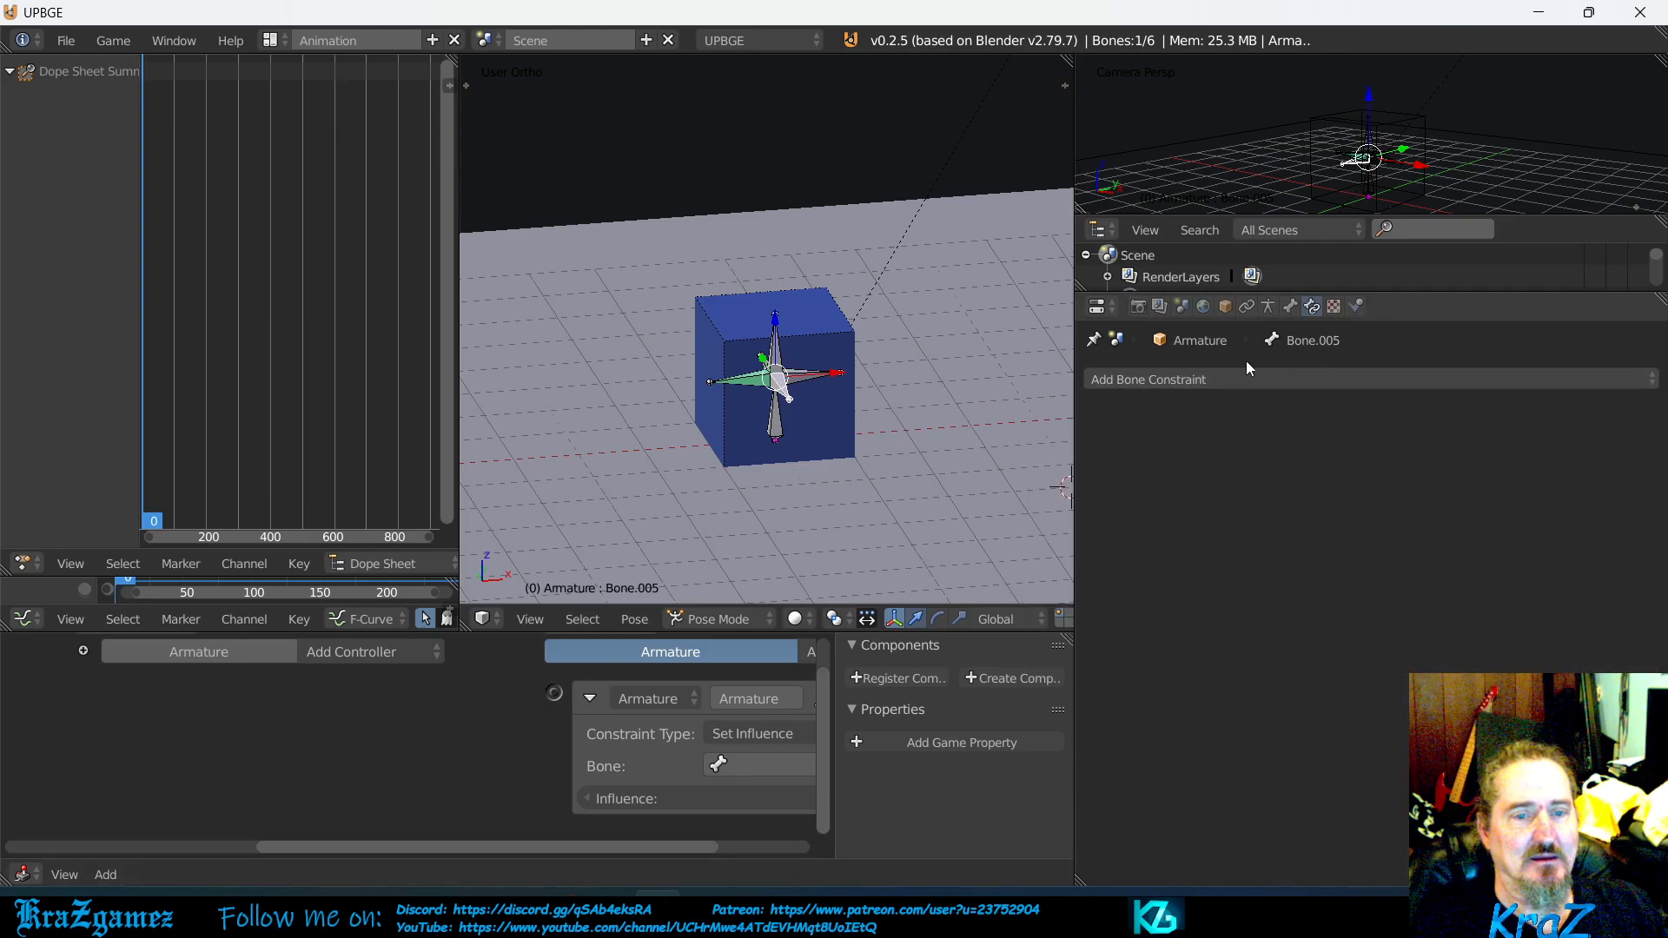
- Clear the target bone and target of Bone.003's Limit Distance constraint, and remove the constraint
{"action": "right_click", "coordinate": [747, 382]}
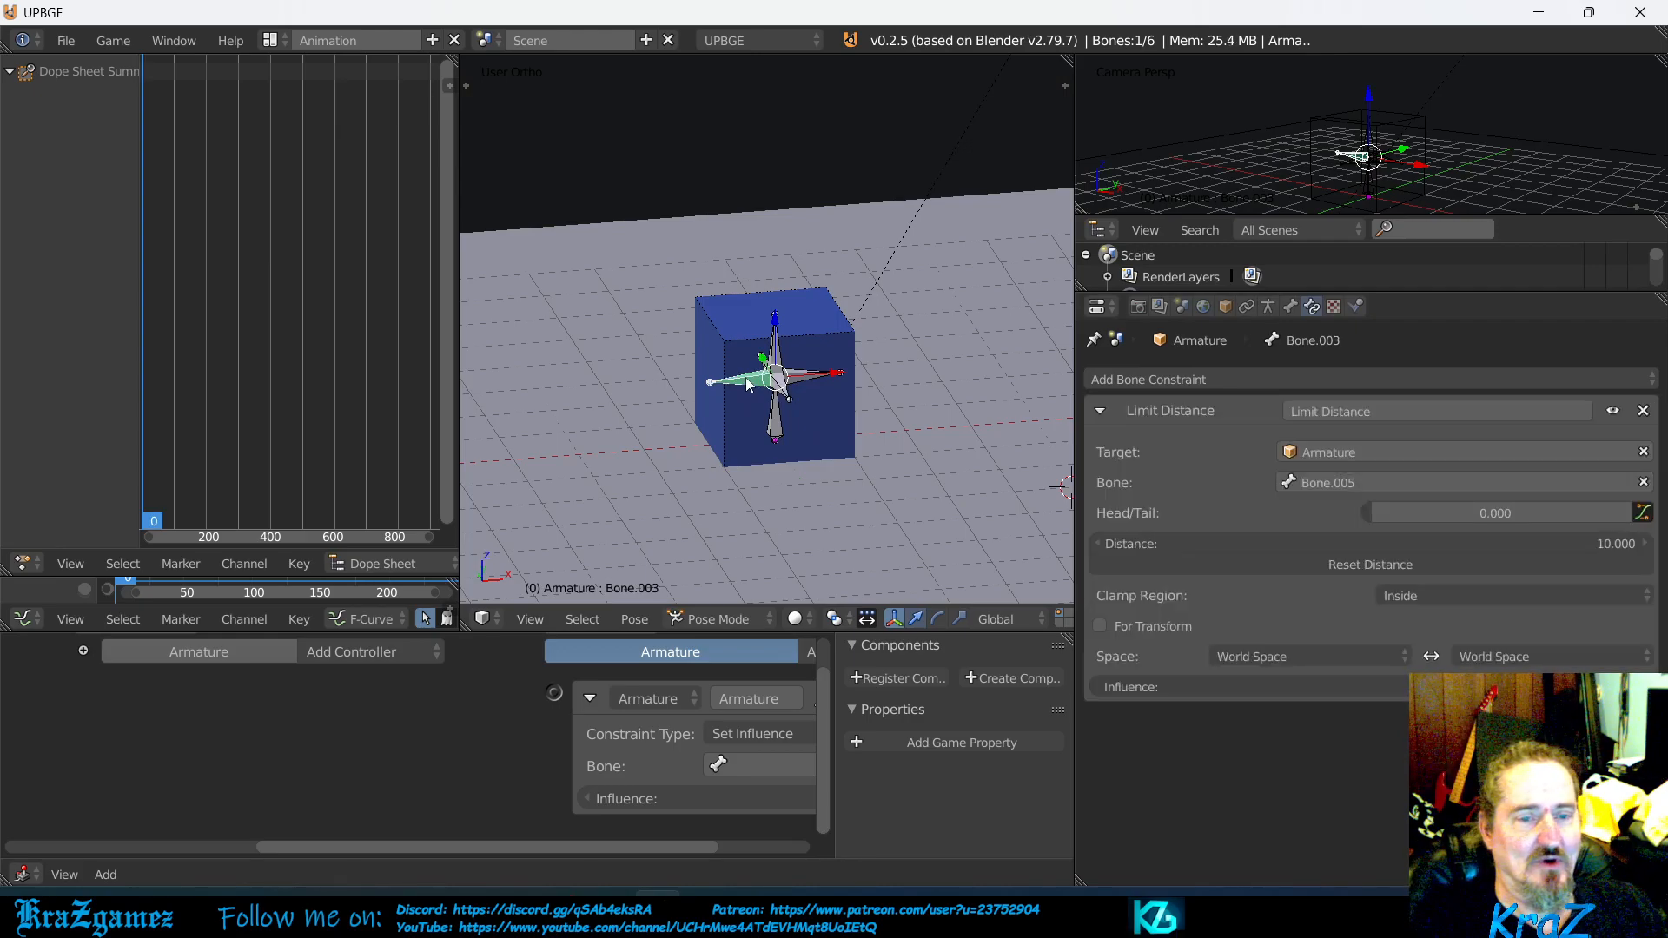
{"action": "left_click", "coordinate": [1643, 482]}
{"action": "left_click", "coordinate": [1642, 452]}
{"action": "left_click", "coordinate": [1643, 411]}
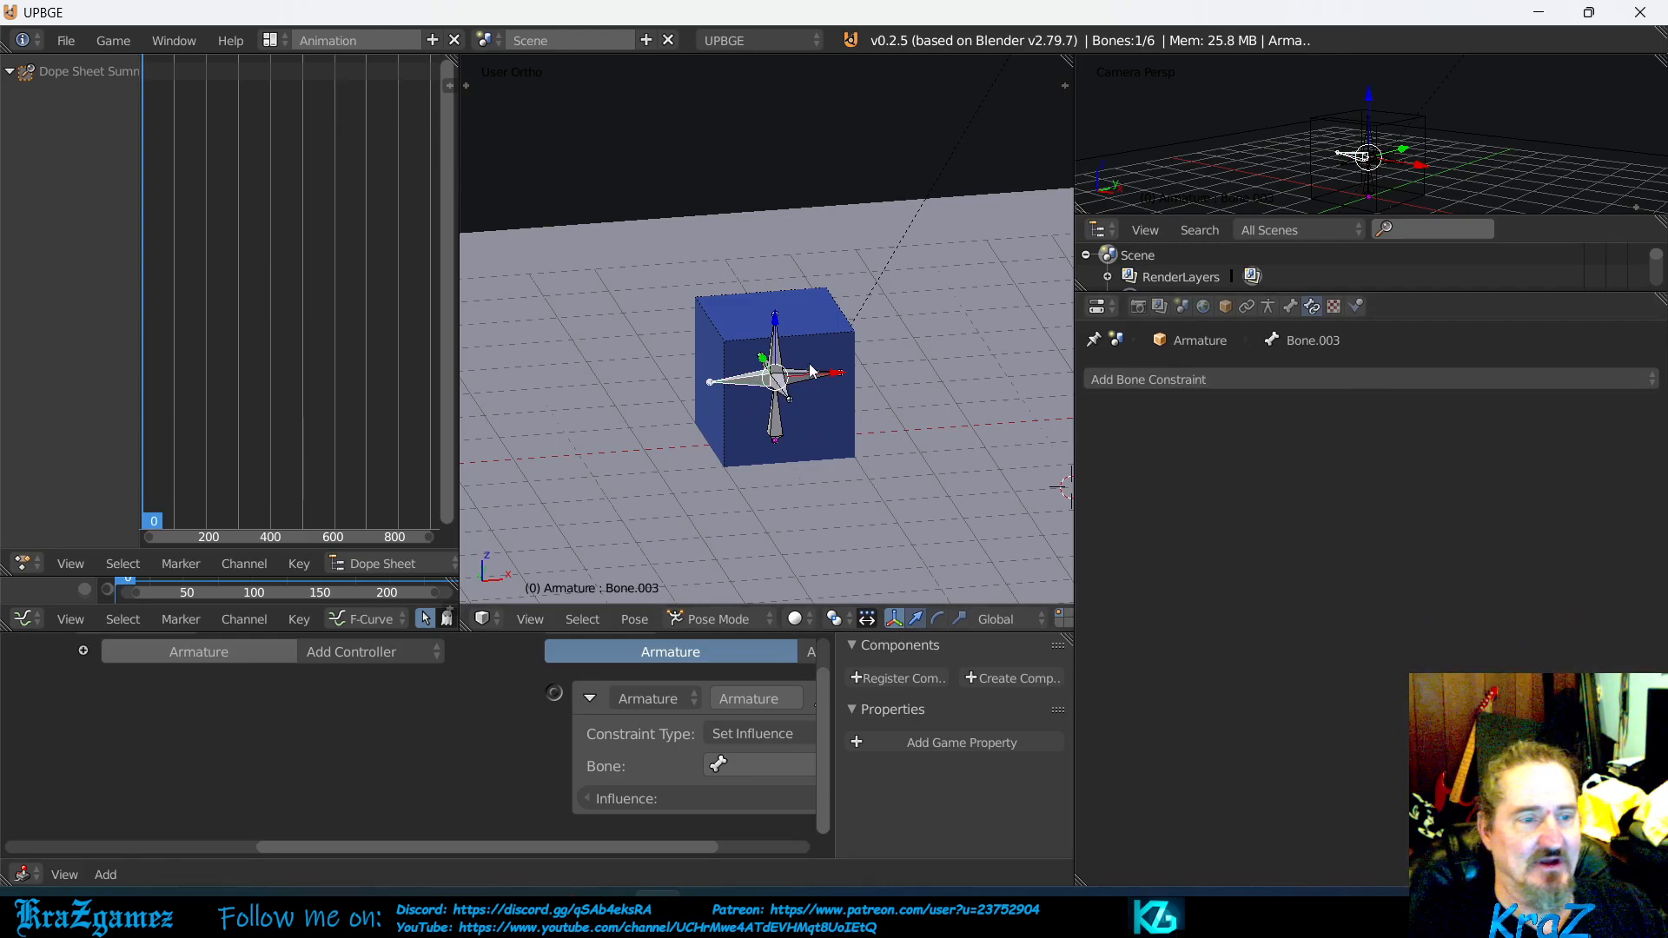
- Add a Limit Distance constraint to Bone.005 and set its distance to 5.5
{"action": "right_click", "coordinate": [787, 397]}
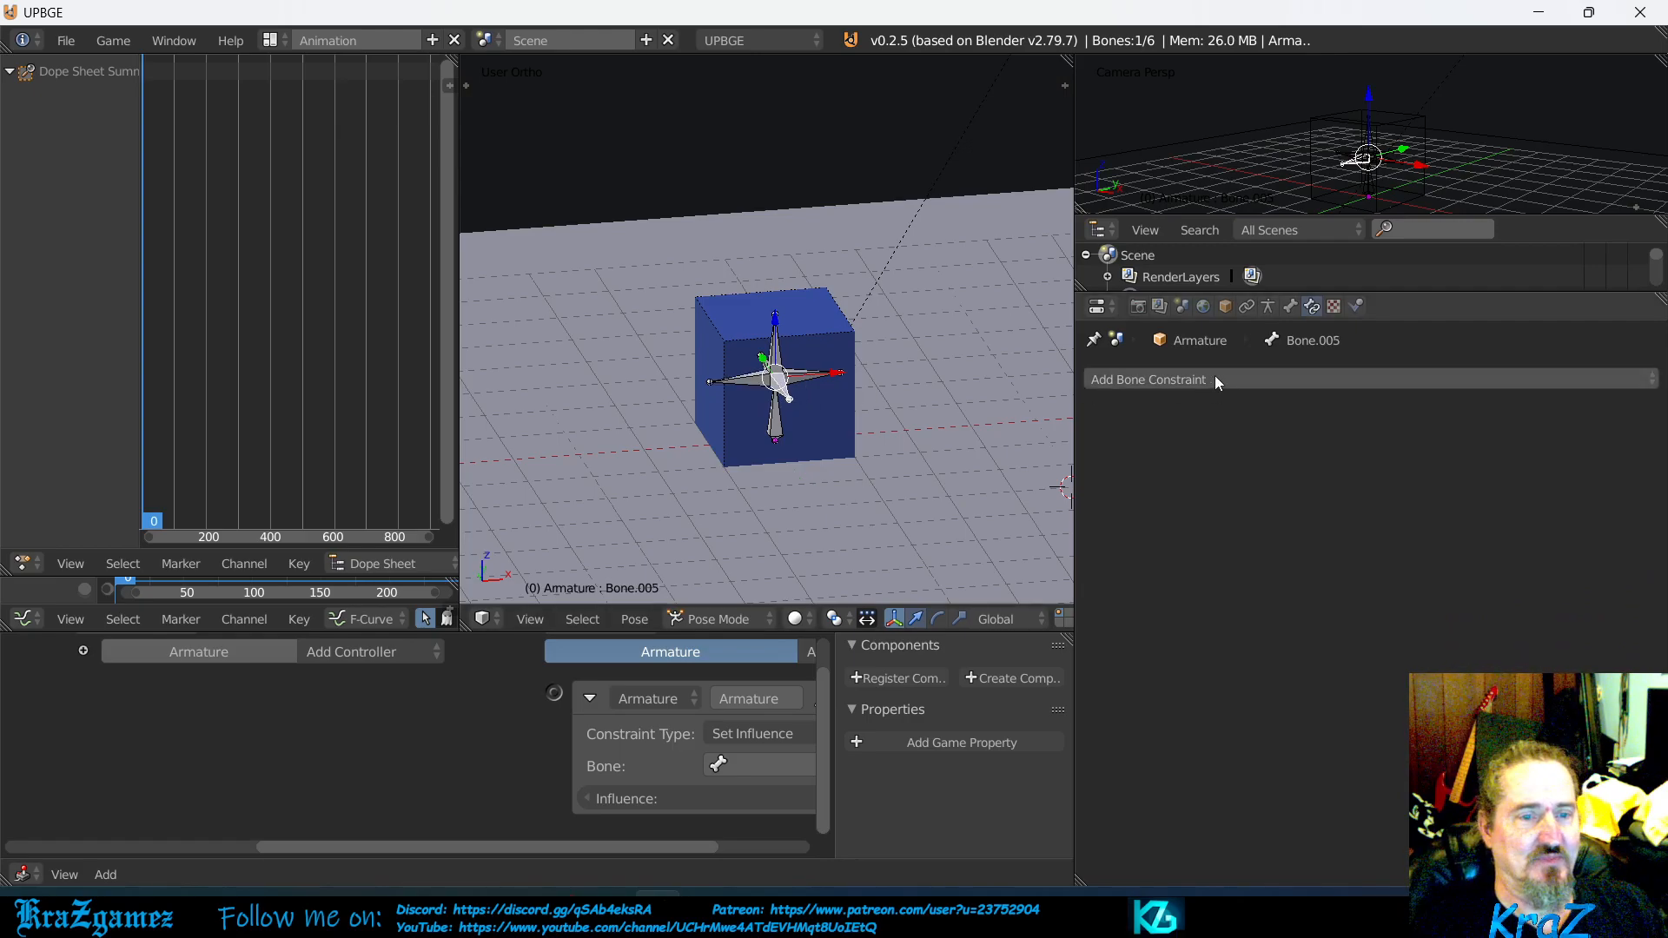
{"action": "left_click", "coordinate": [1214, 380]}
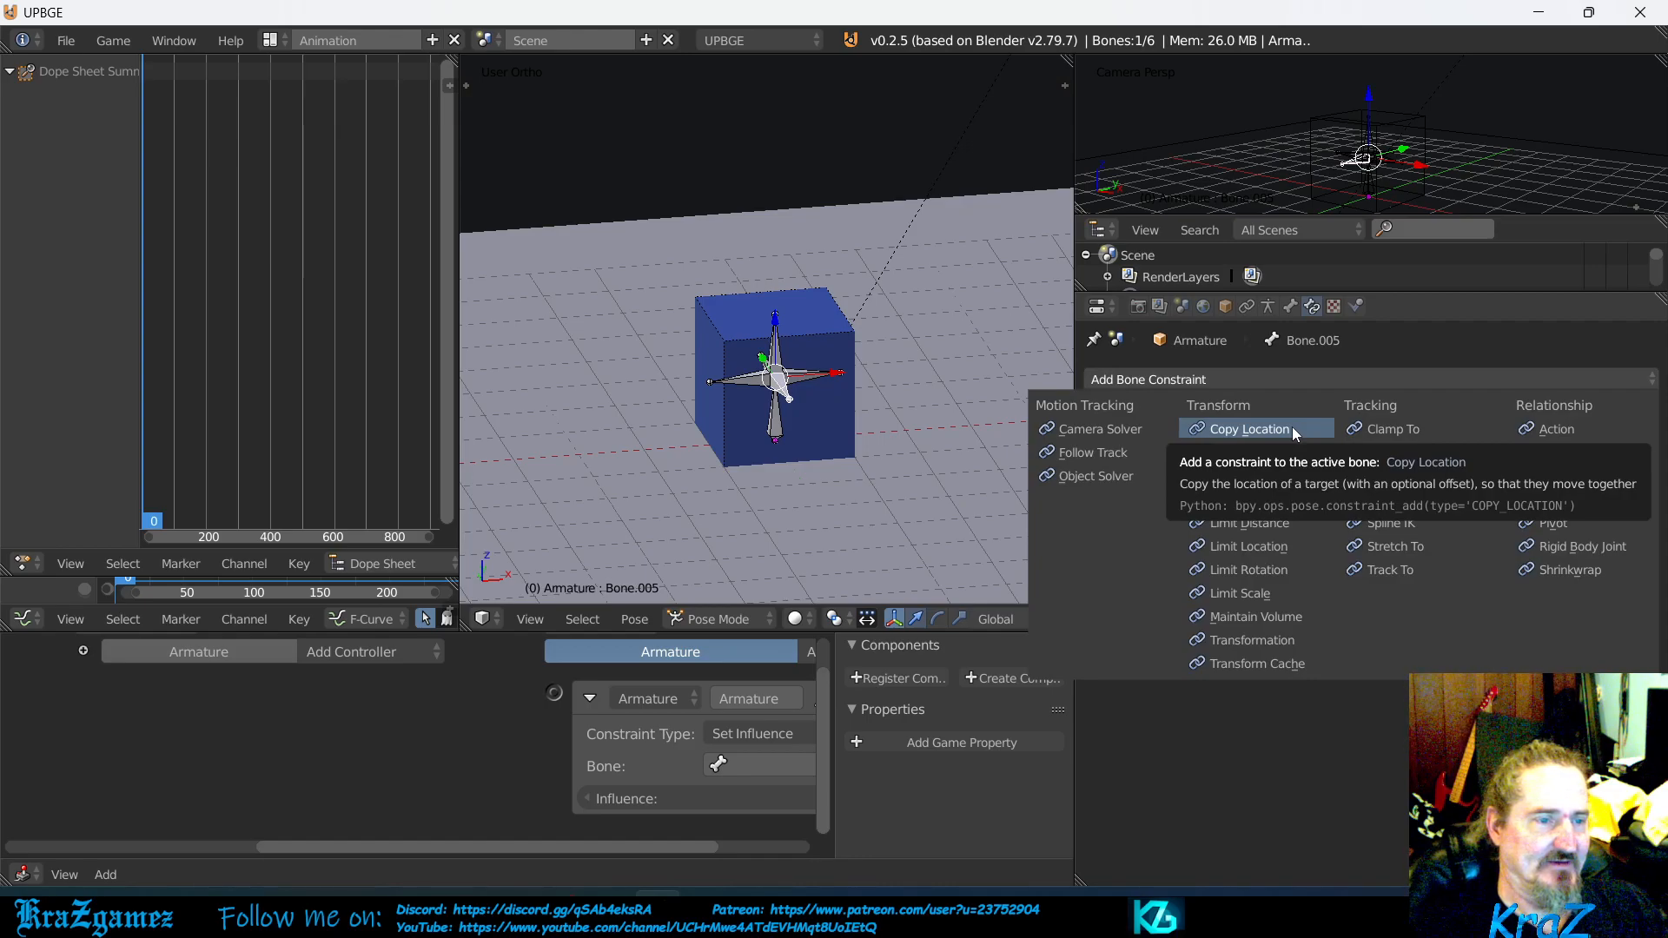
{"action": "left_click", "coordinate": [1264, 525]}
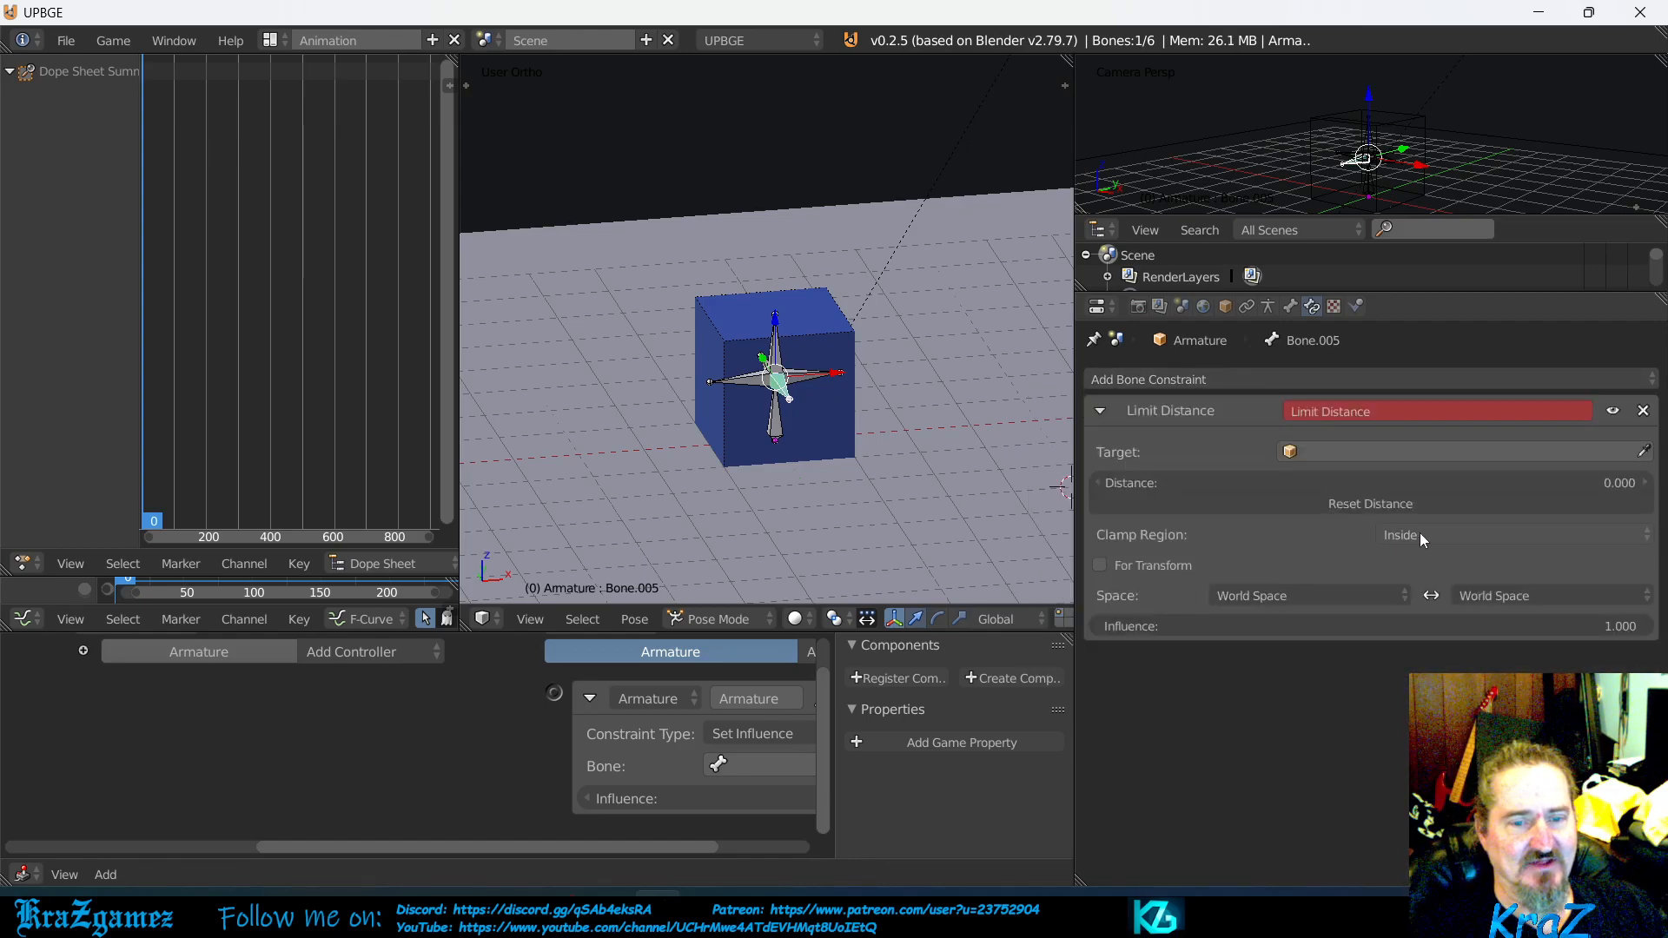
{"action": "left_click", "coordinate": [1611, 483]}
{"action": "left_click_drag", "start_coordinate": [1610, 484], "coordinate": [1638, 483]}
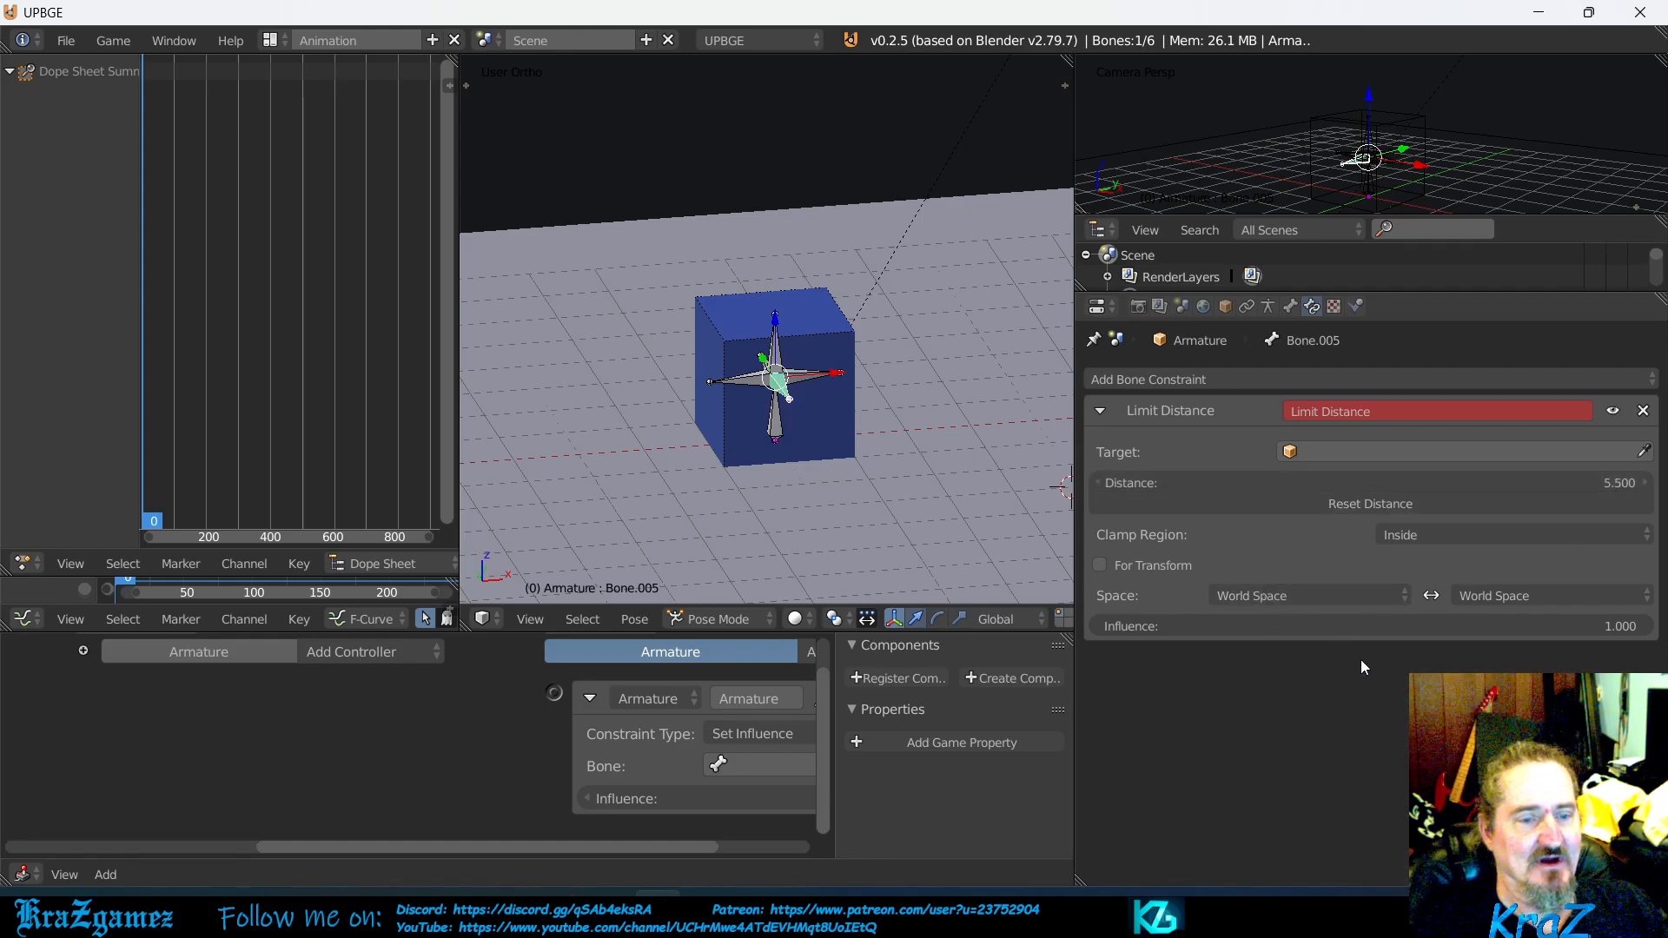
- Try the Limit Distance constraint with influence 0.527 and Armature as target, and remove it from Bone.005
{"action": "left_click_drag", "start_coordinate": [1607, 624], "coordinate": [1348, 624]}
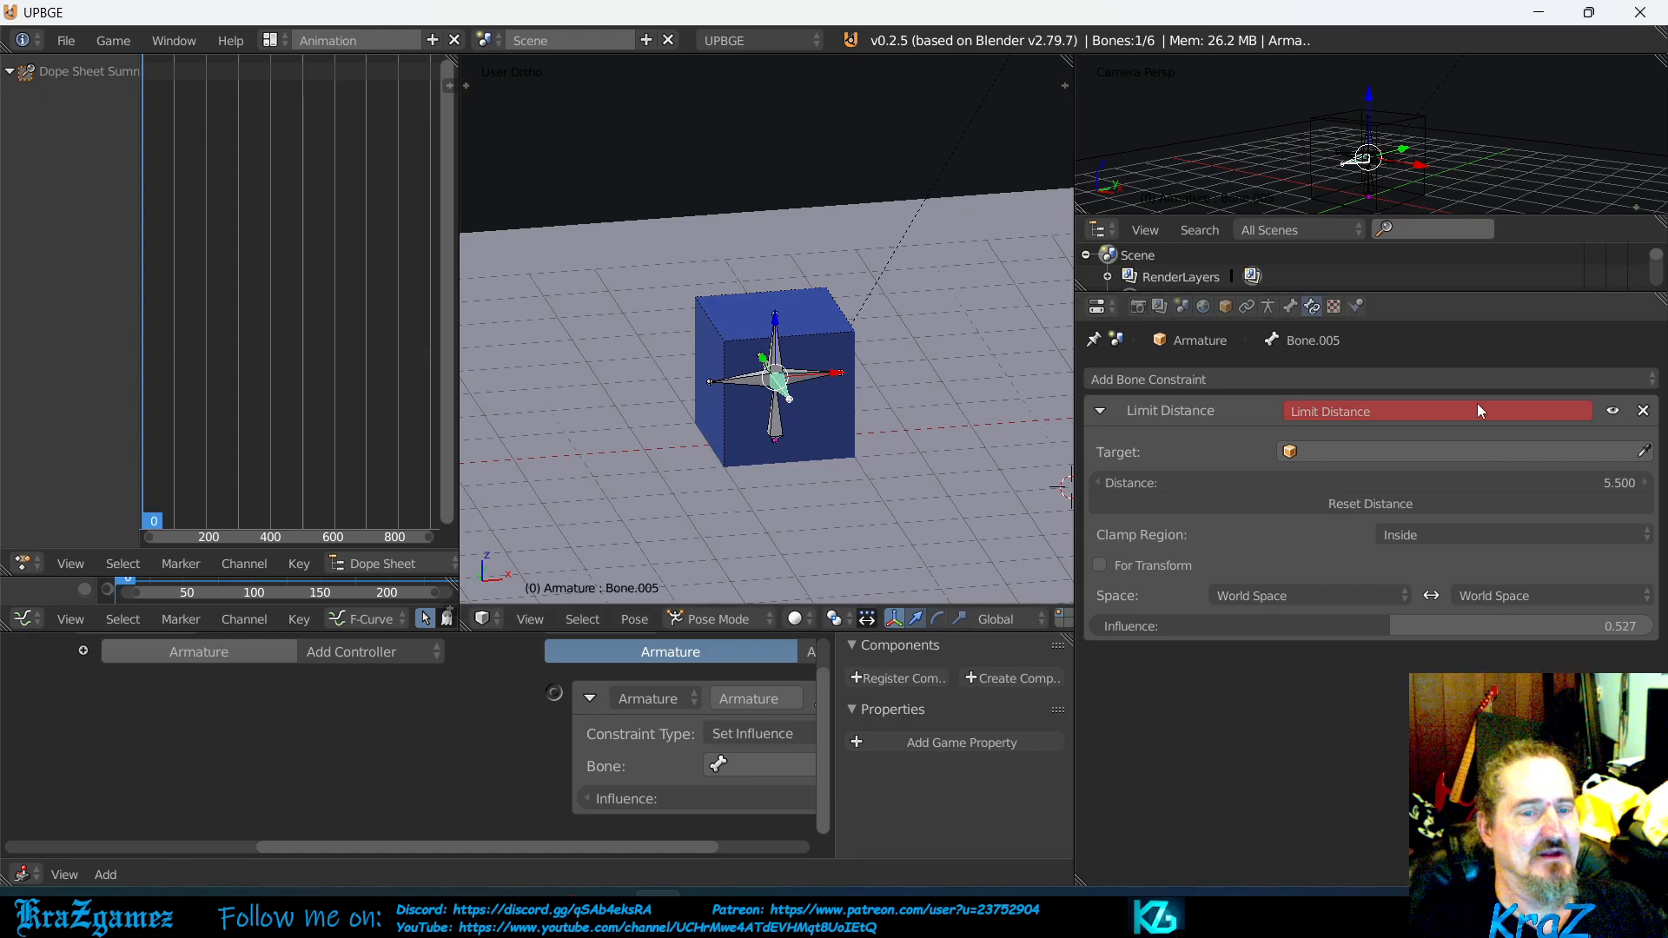
{"action": "left_click", "coordinate": [1326, 450]}
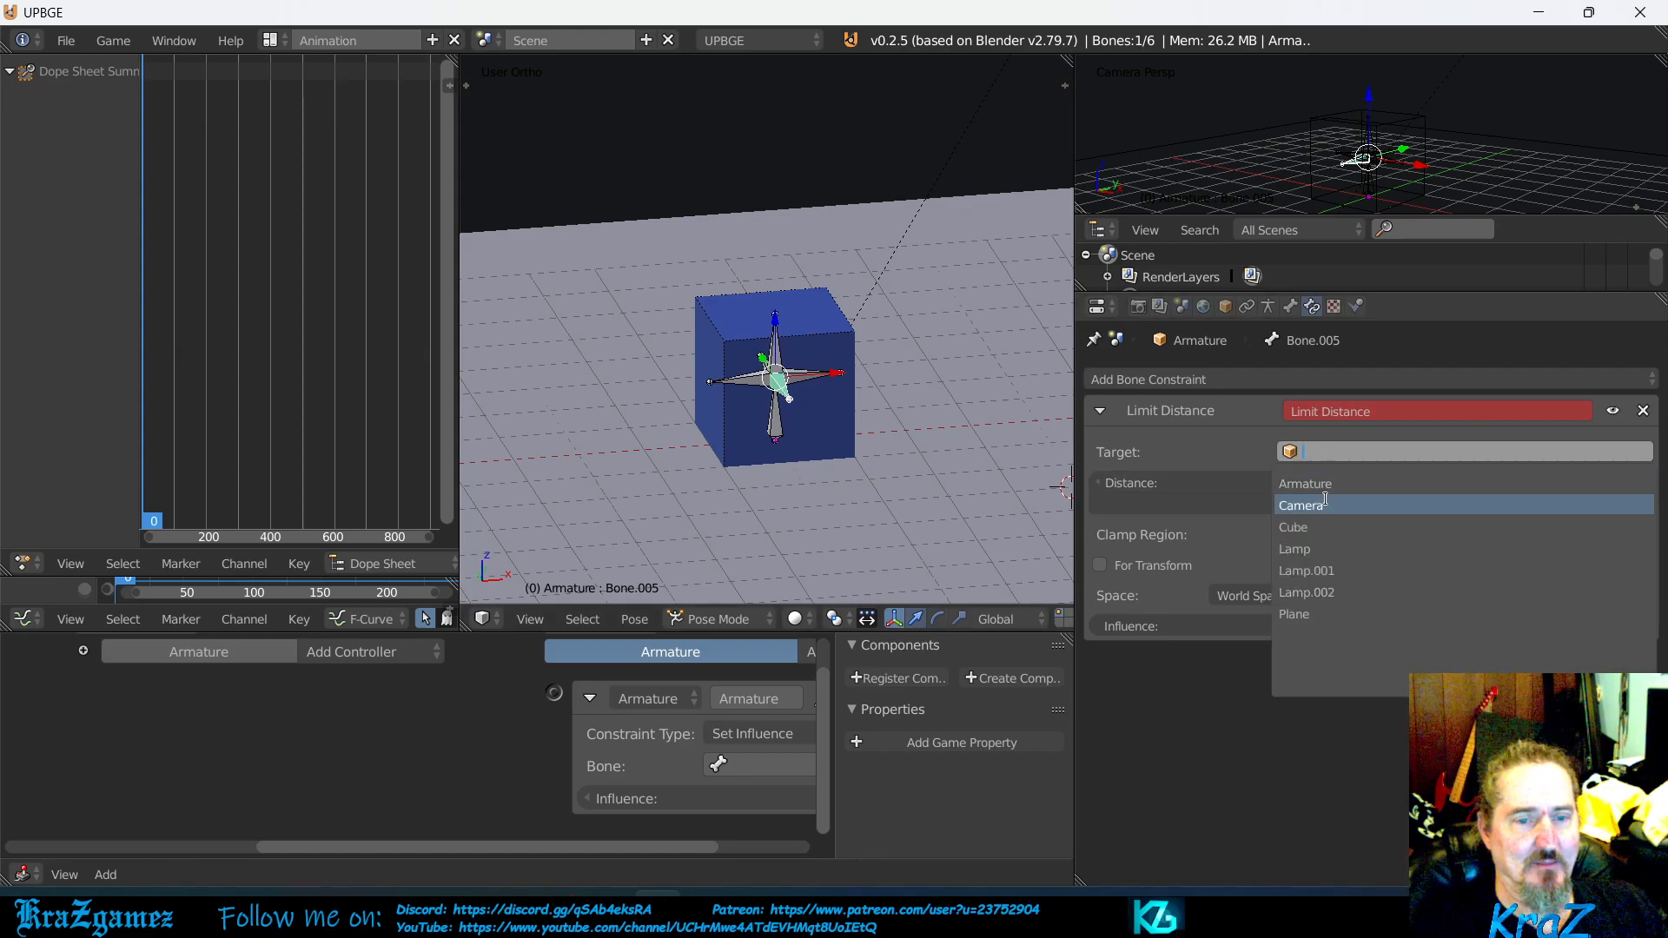
{"action": "left_click", "coordinate": [1329, 476]}
{"action": "left_click", "coordinate": [1330, 482]}
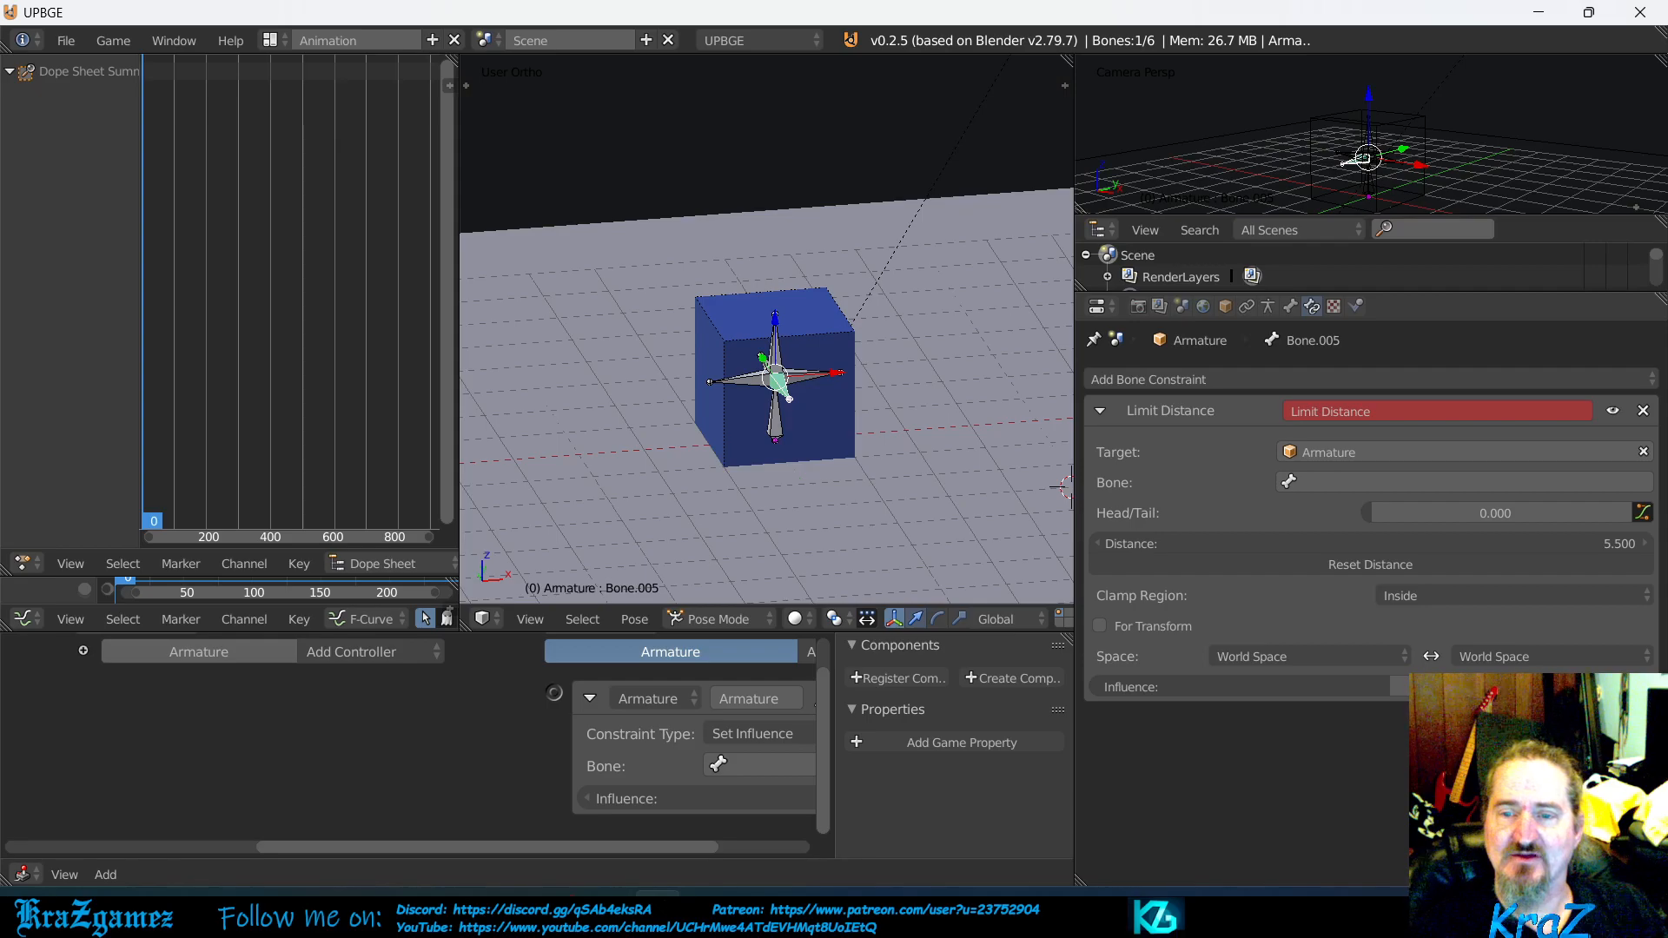
{"action": "left_click", "coordinate": [1643, 412]}
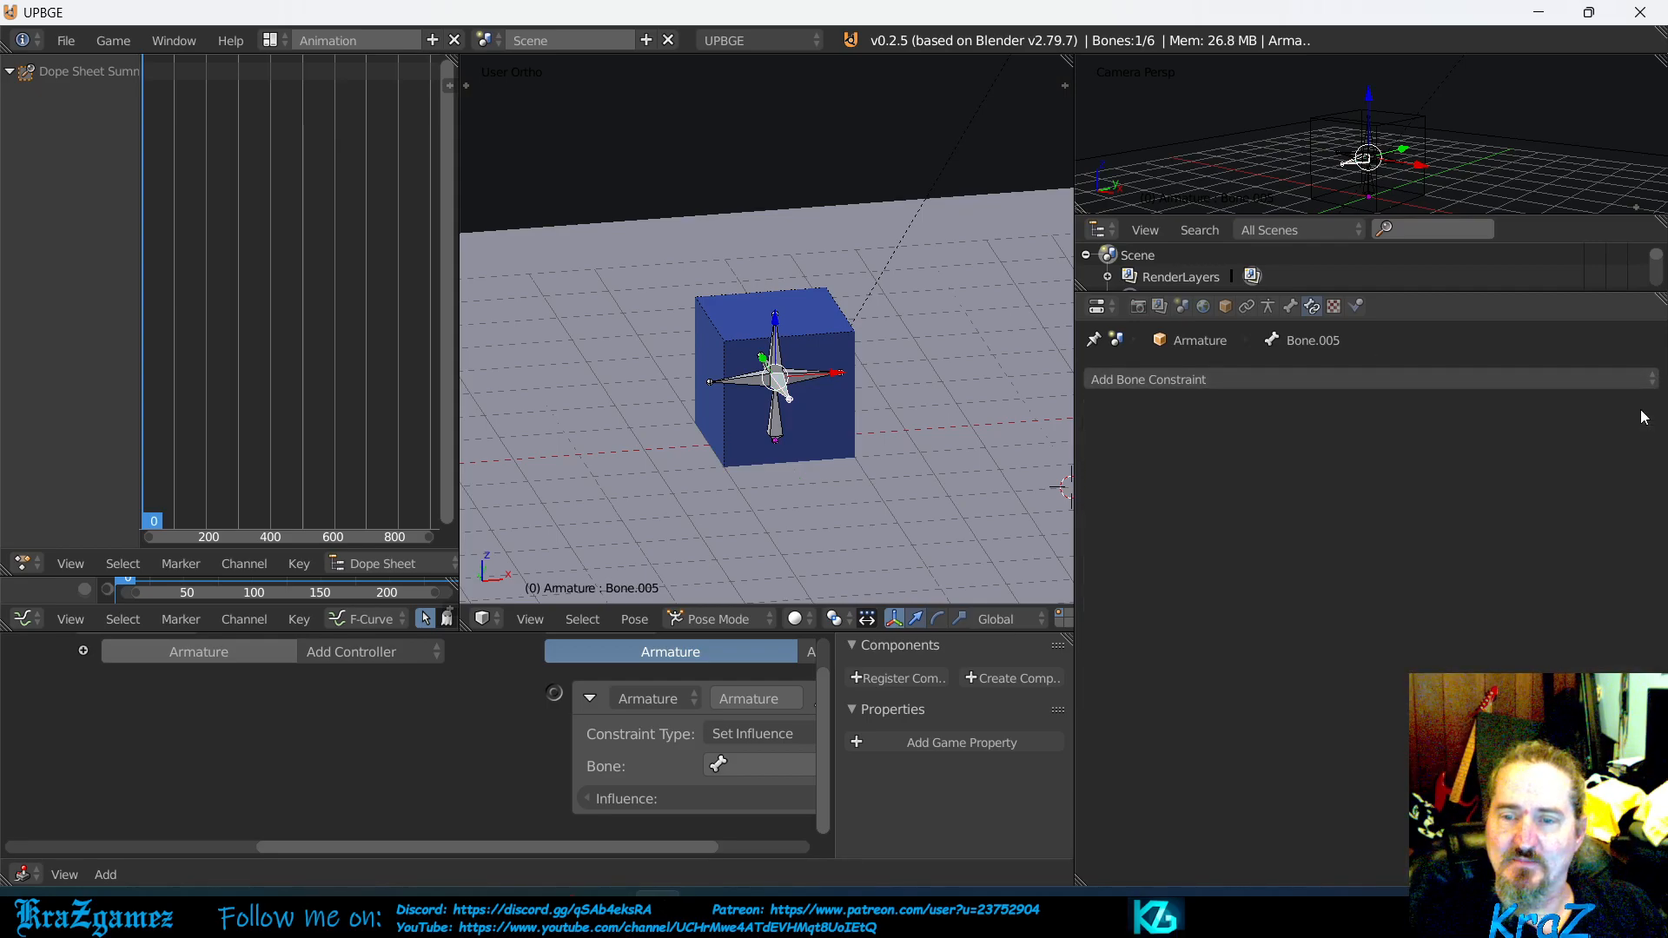
- Try a Maintain Volume constraint on Bone.005 with X as the free axis, and remove the constraint
{"action": "left_click", "coordinate": [1196, 384]}
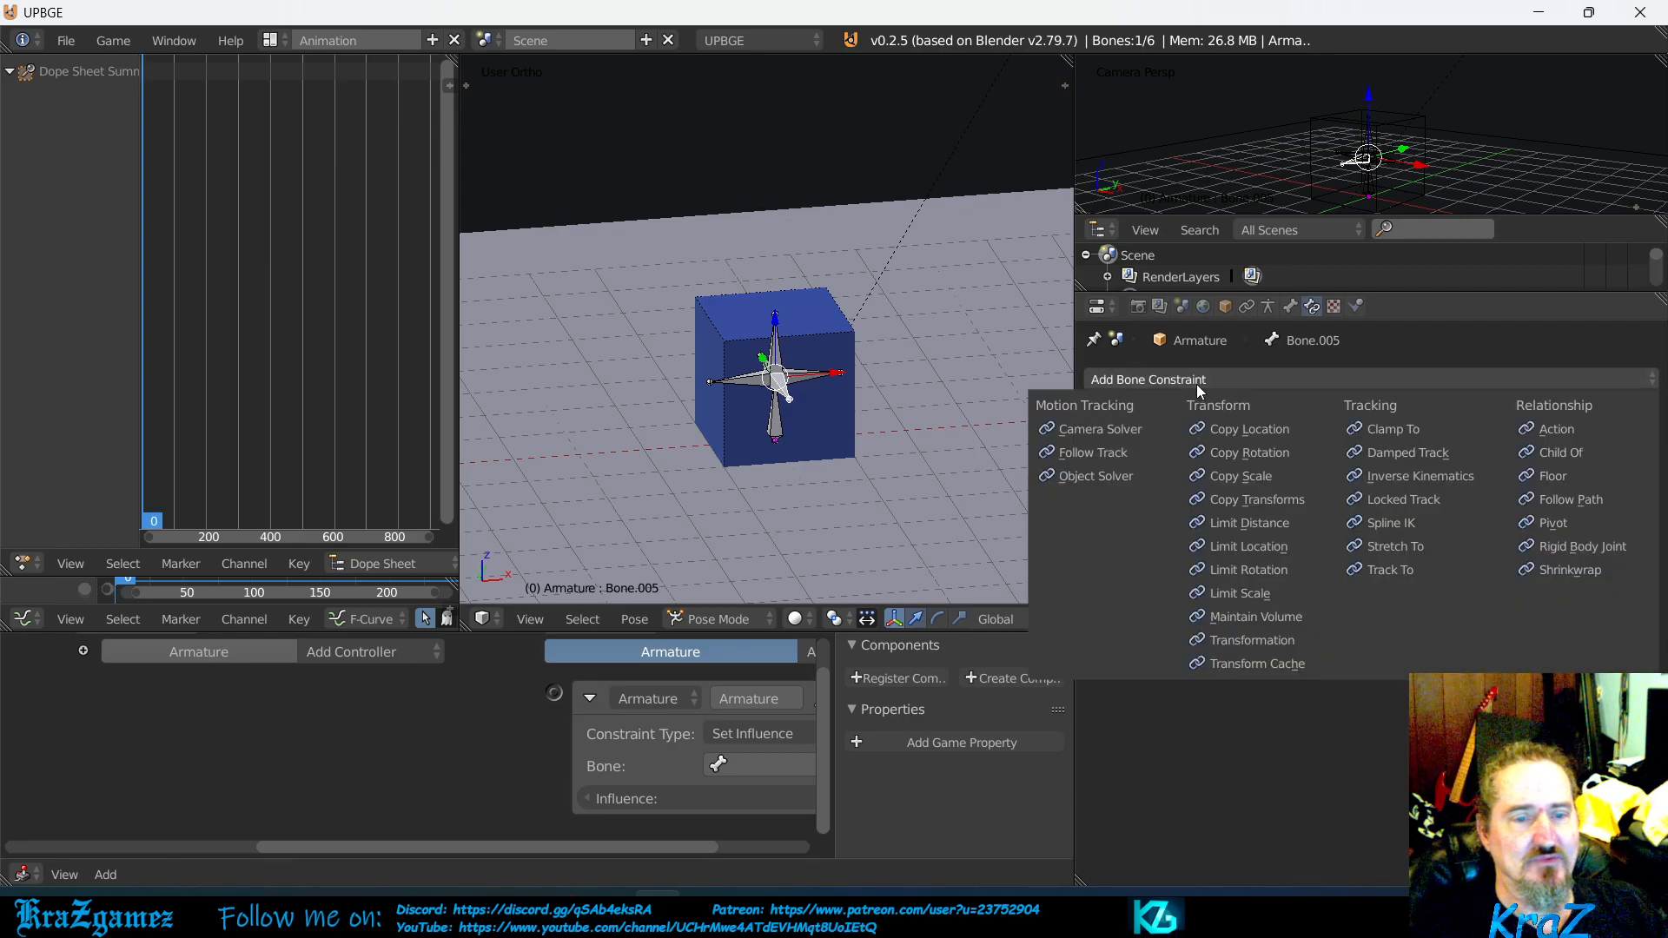
{"action": "left_click", "coordinate": [1272, 619]}
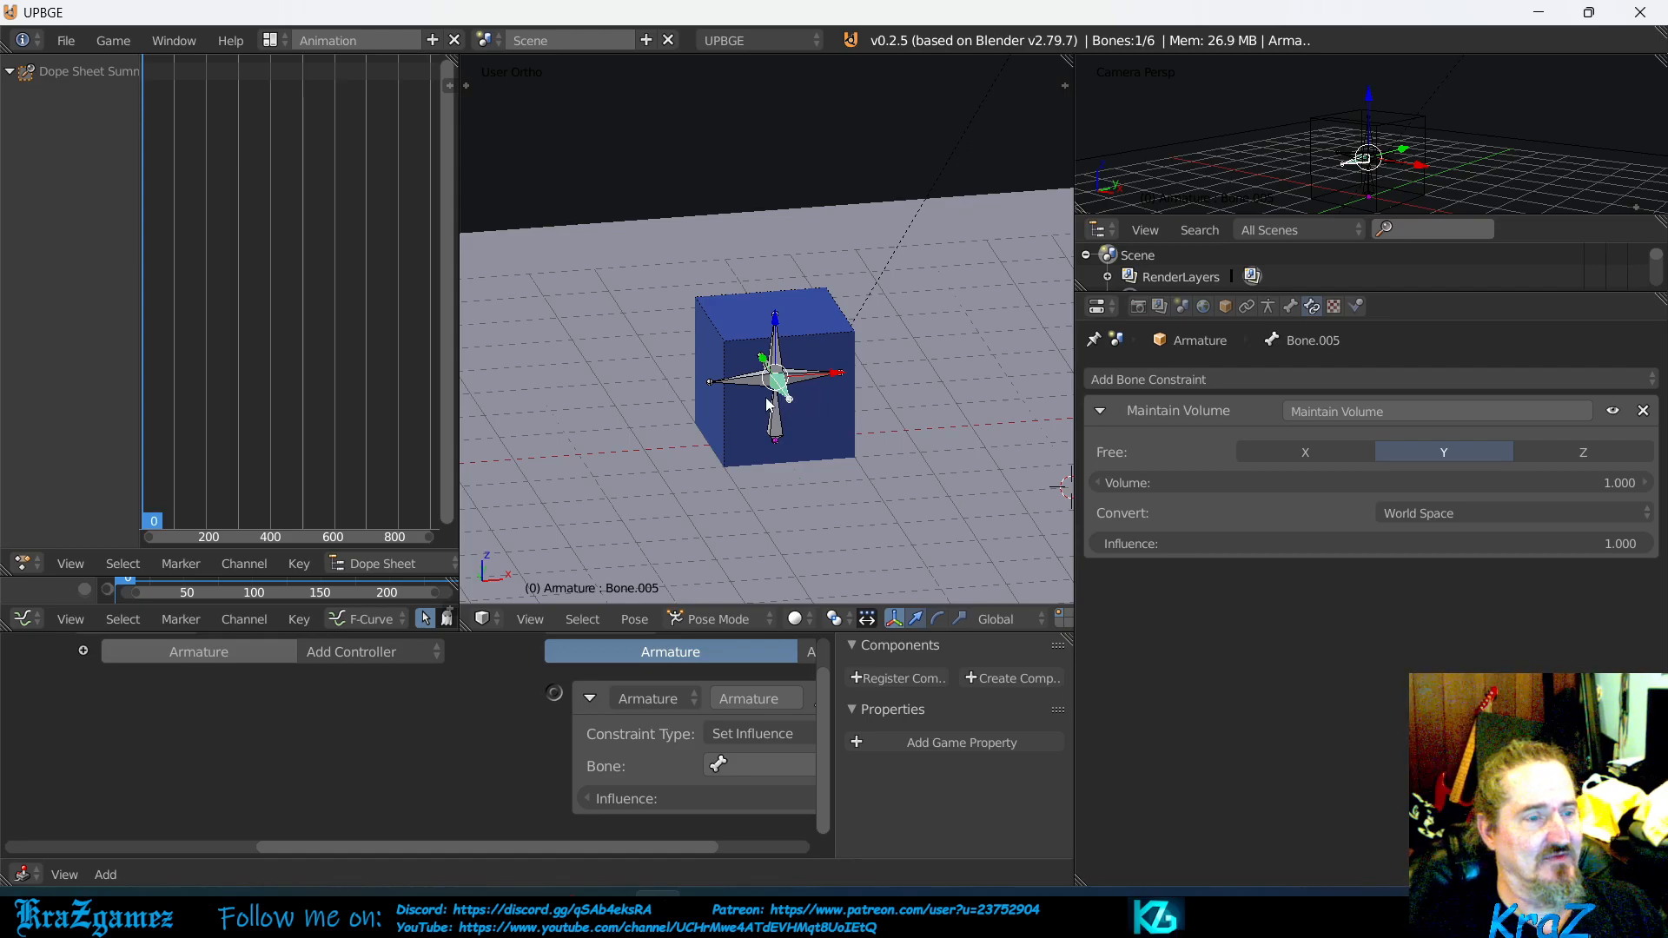
{"action": "left_click", "coordinate": [1302, 458]}
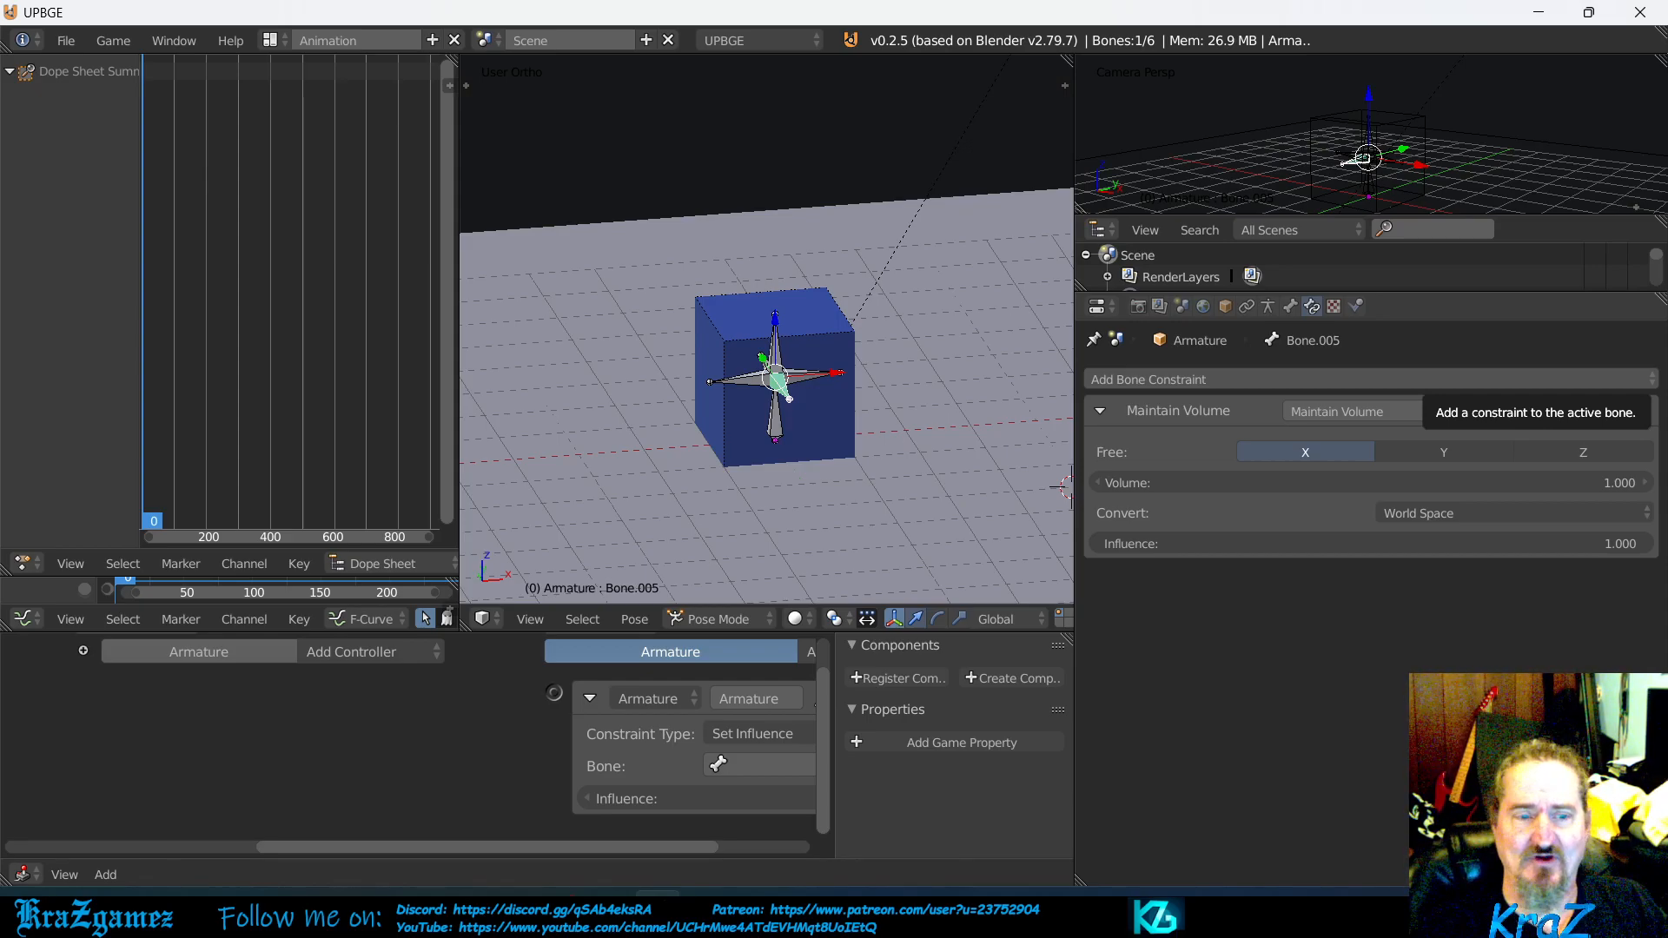
{"action": "left_click", "coordinate": [1644, 411]}
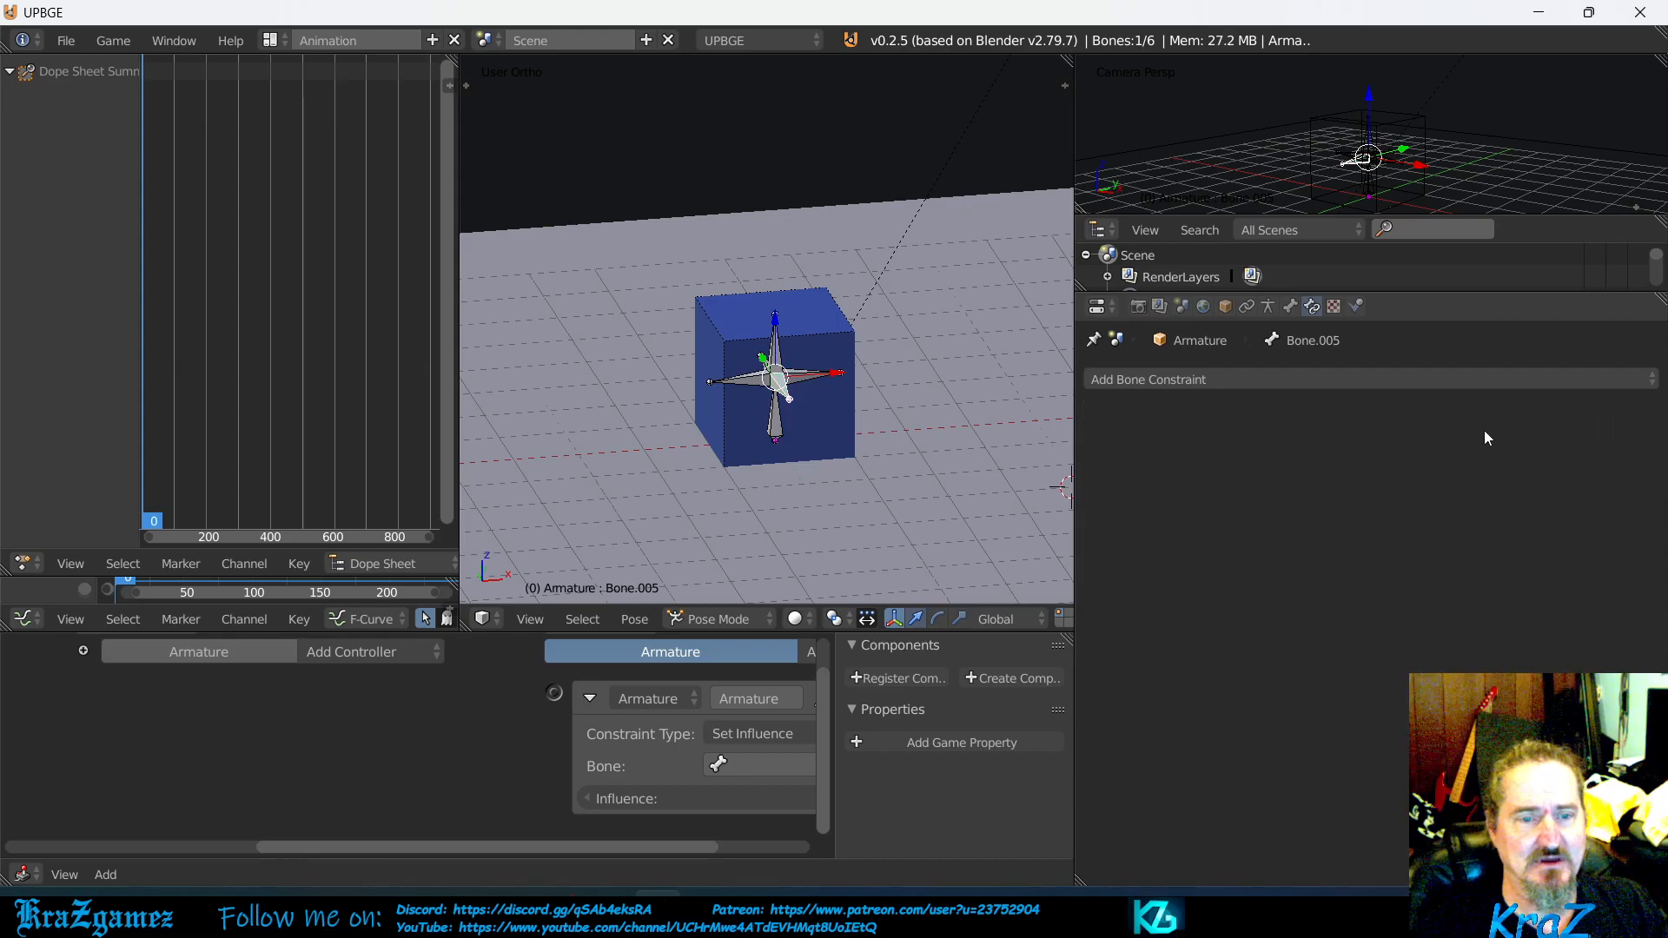
- Open the choice of constraint types for Bone.005
{"action": "left_click", "coordinate": [1265, 381]}
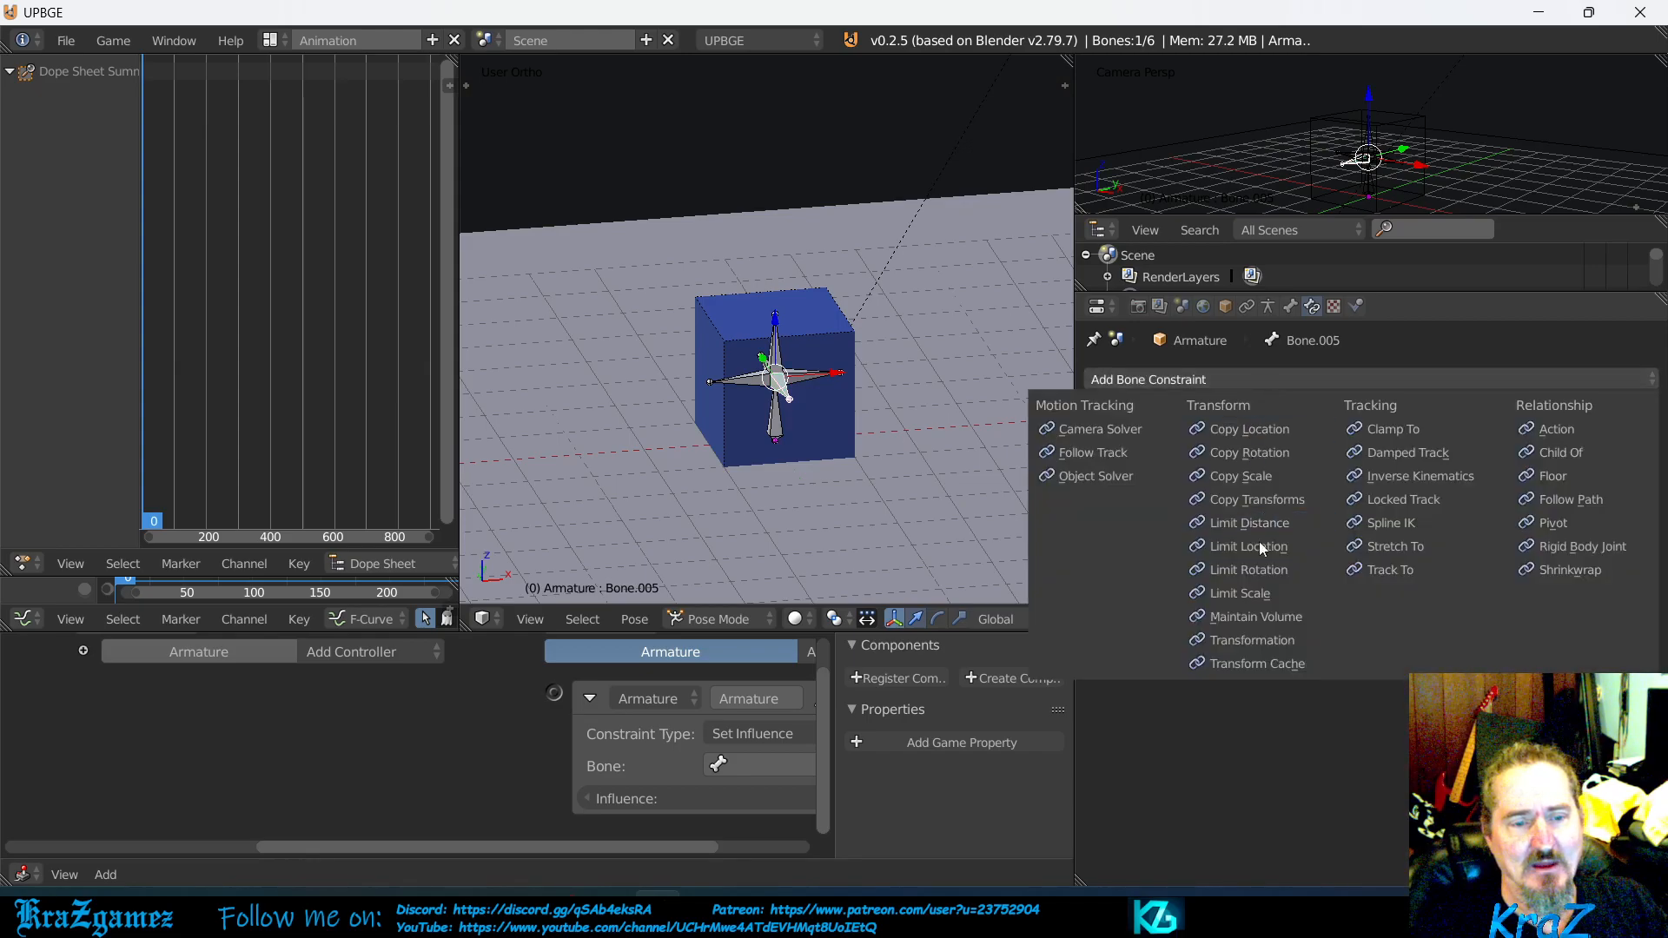